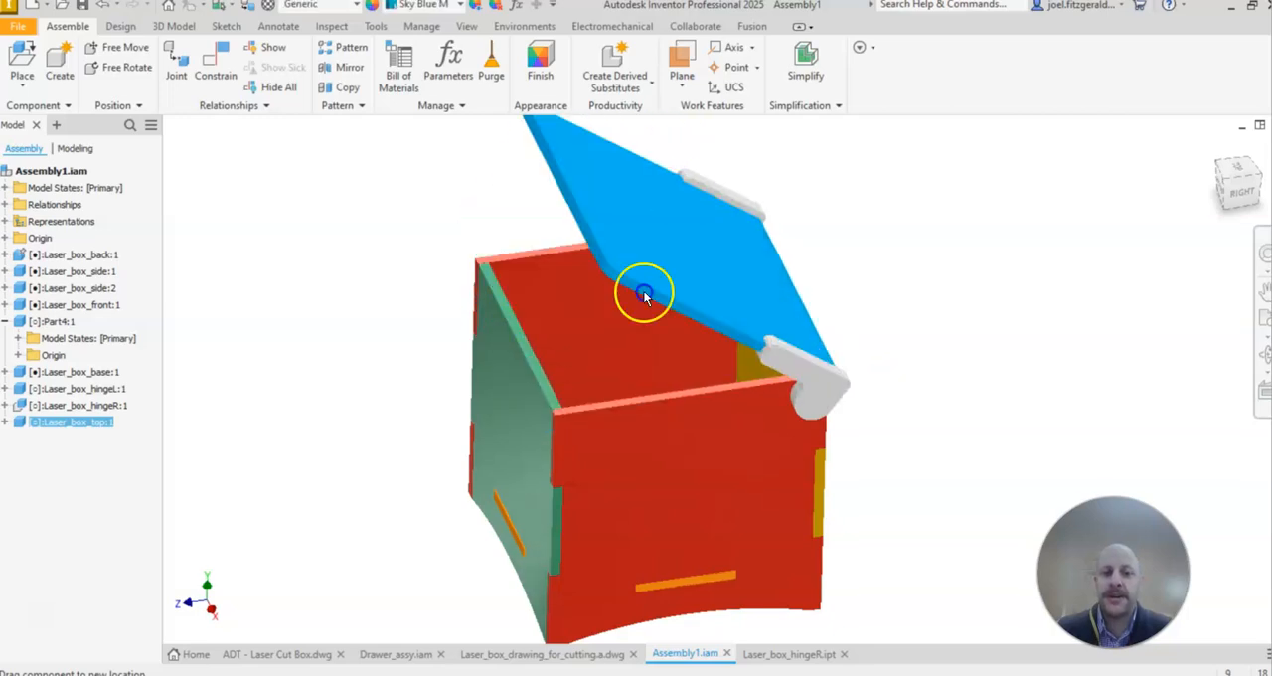
middle_click_drag(1015, 391, 1008, 388)
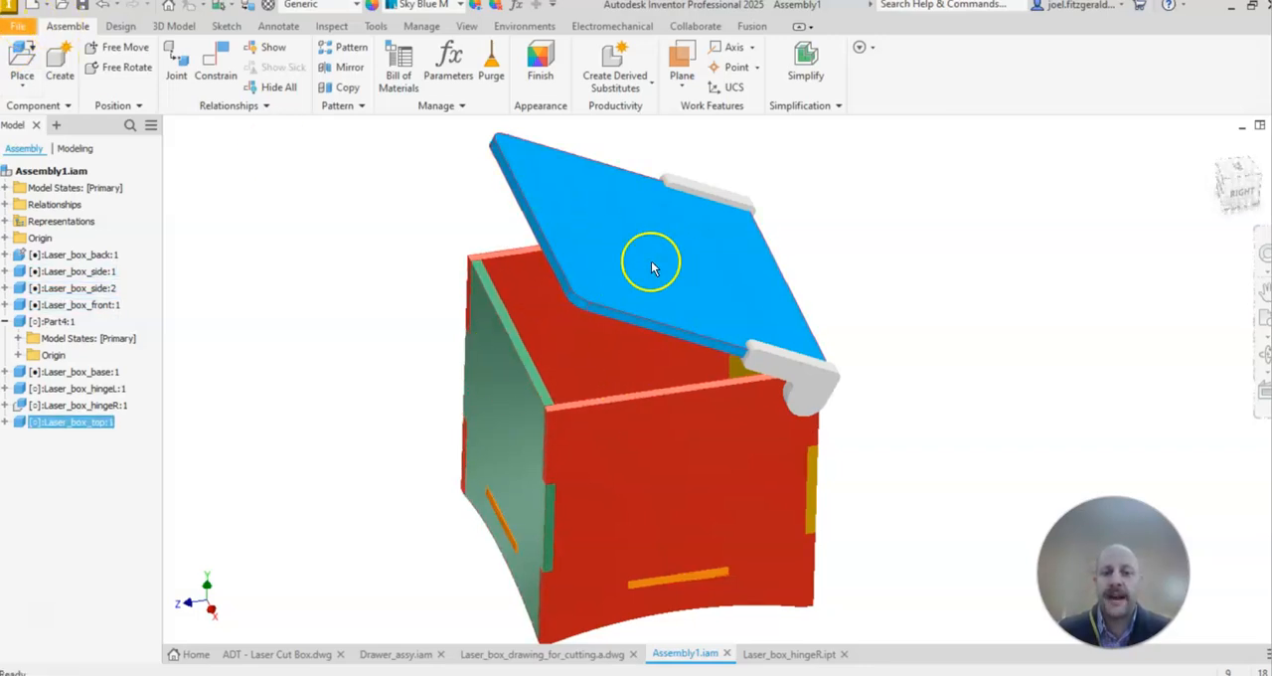
Step: Create a new assembly file from the Metric template Standard (mm).iam
left_click(20, 60)
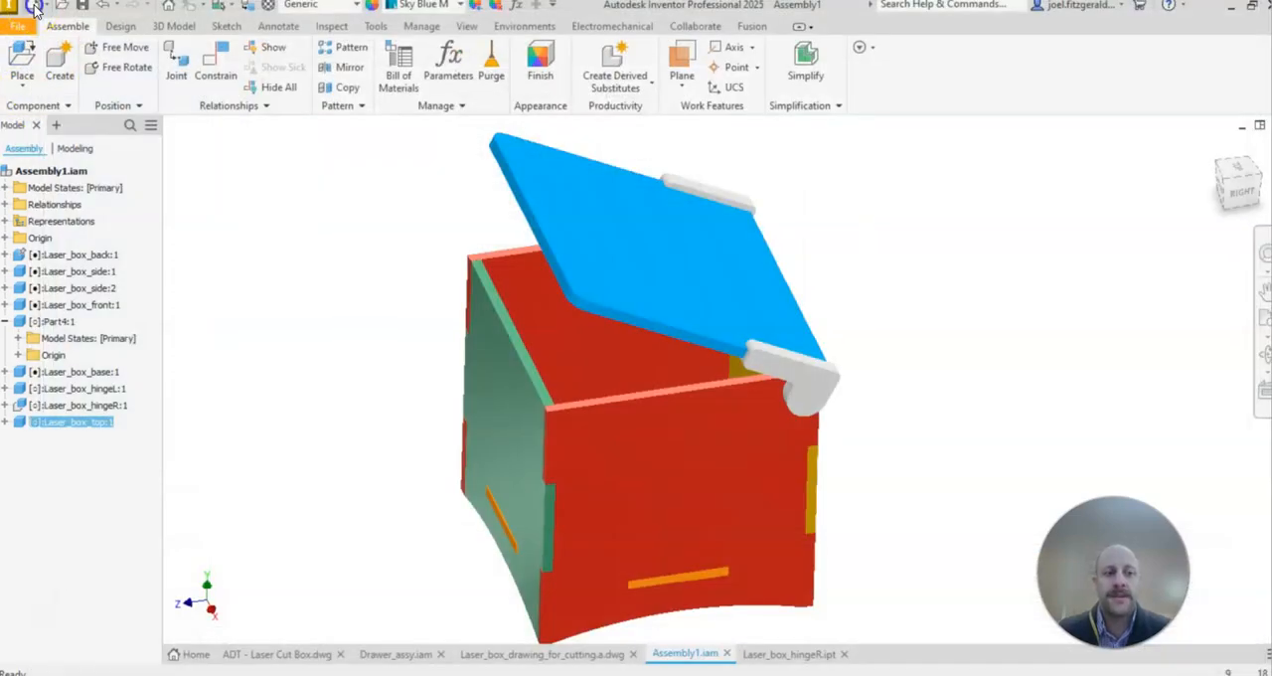
left_click(33, 7)
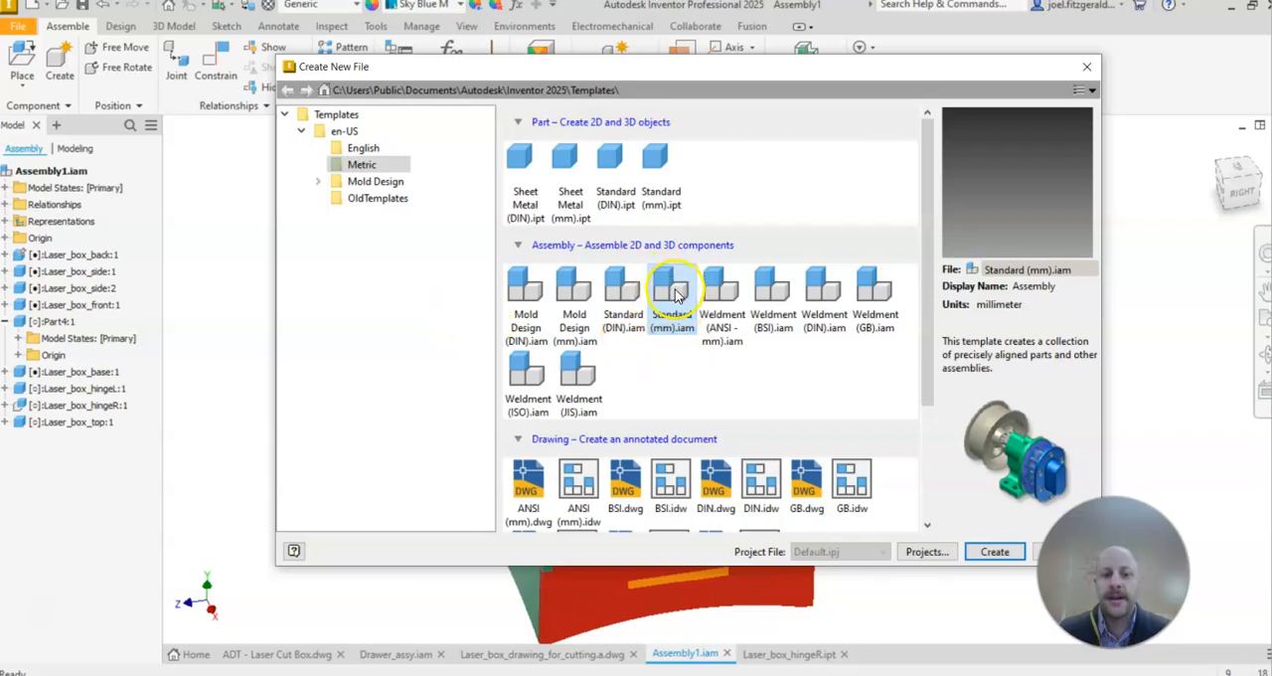
left_click(993, 553)
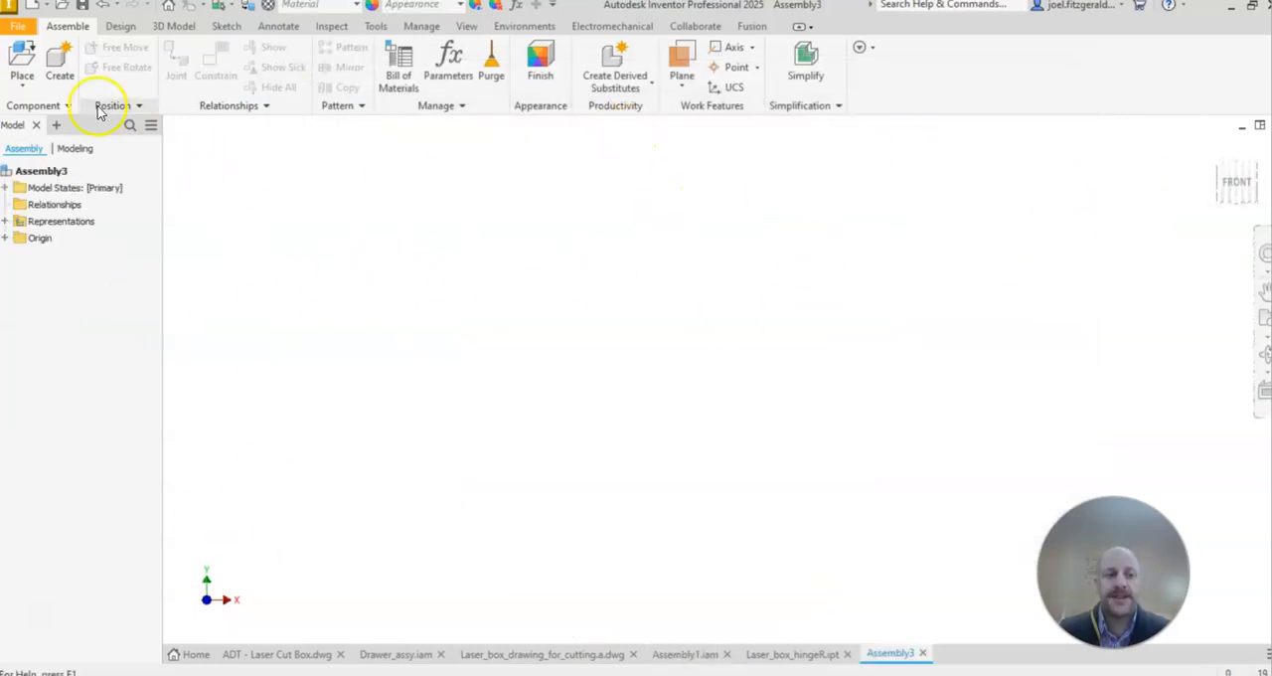
Step: Place one instance of Laser_box_base in the middle of the empty assembly
left_click(22, 60)
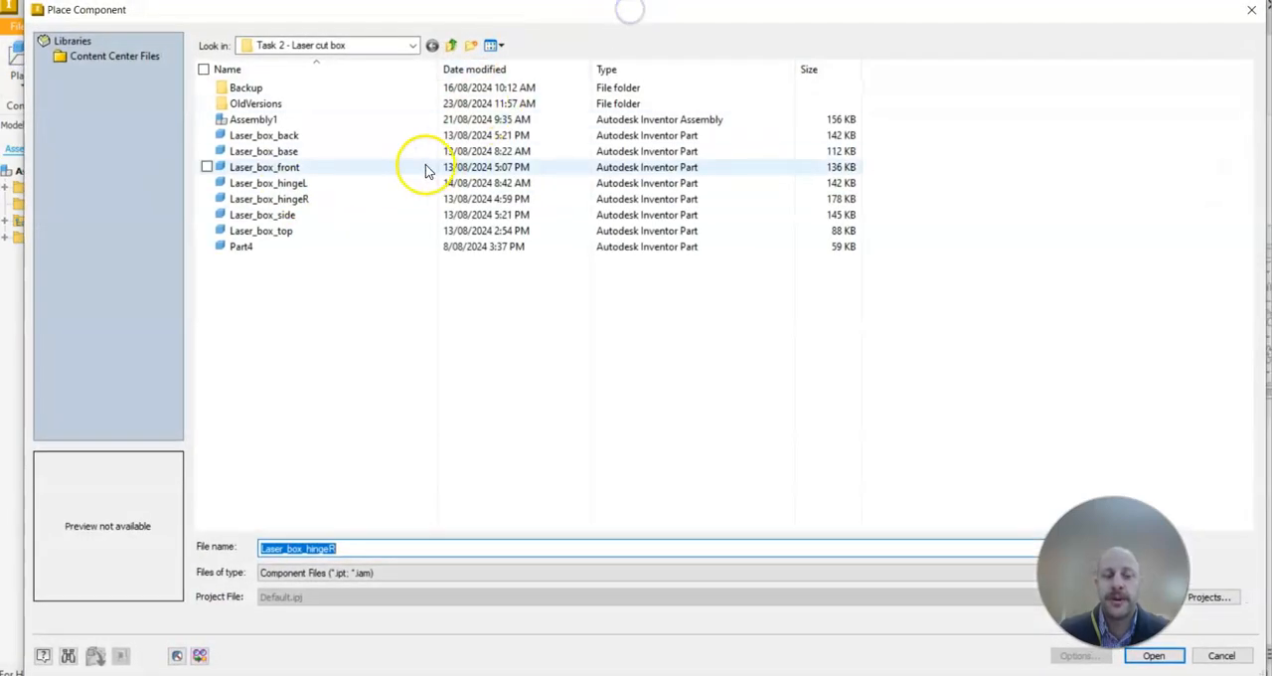
left_click(277, 152)
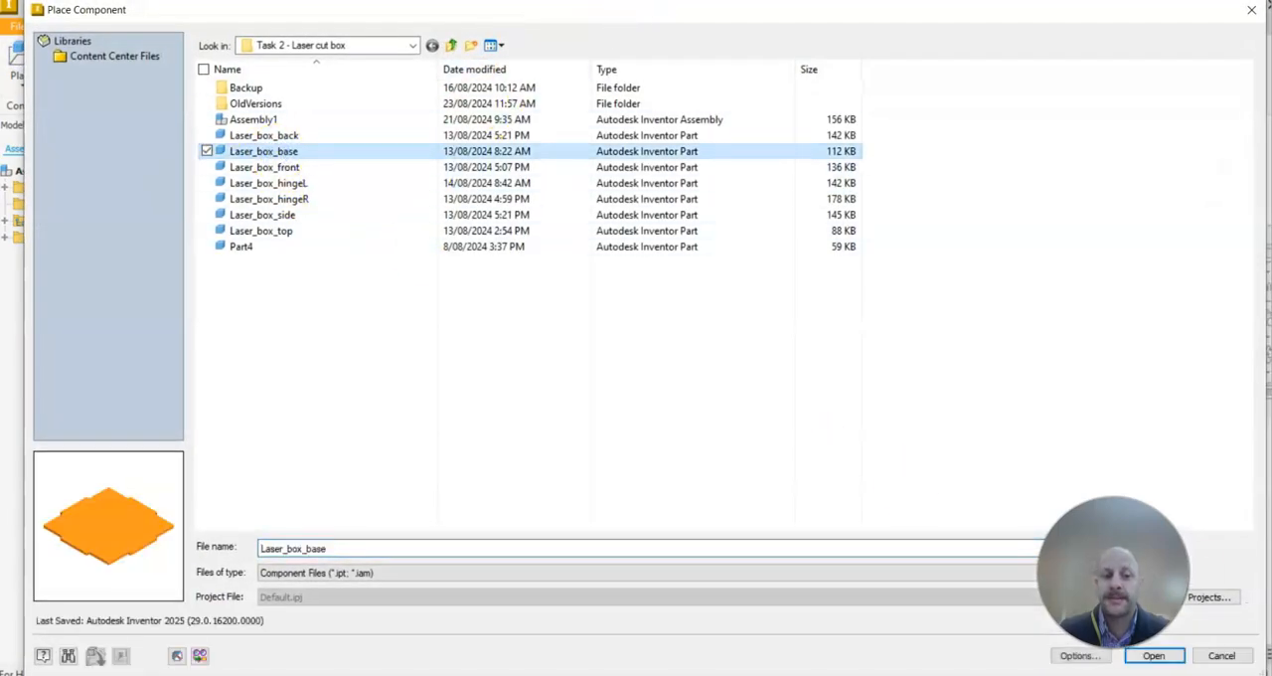
left_click(1155, 657)
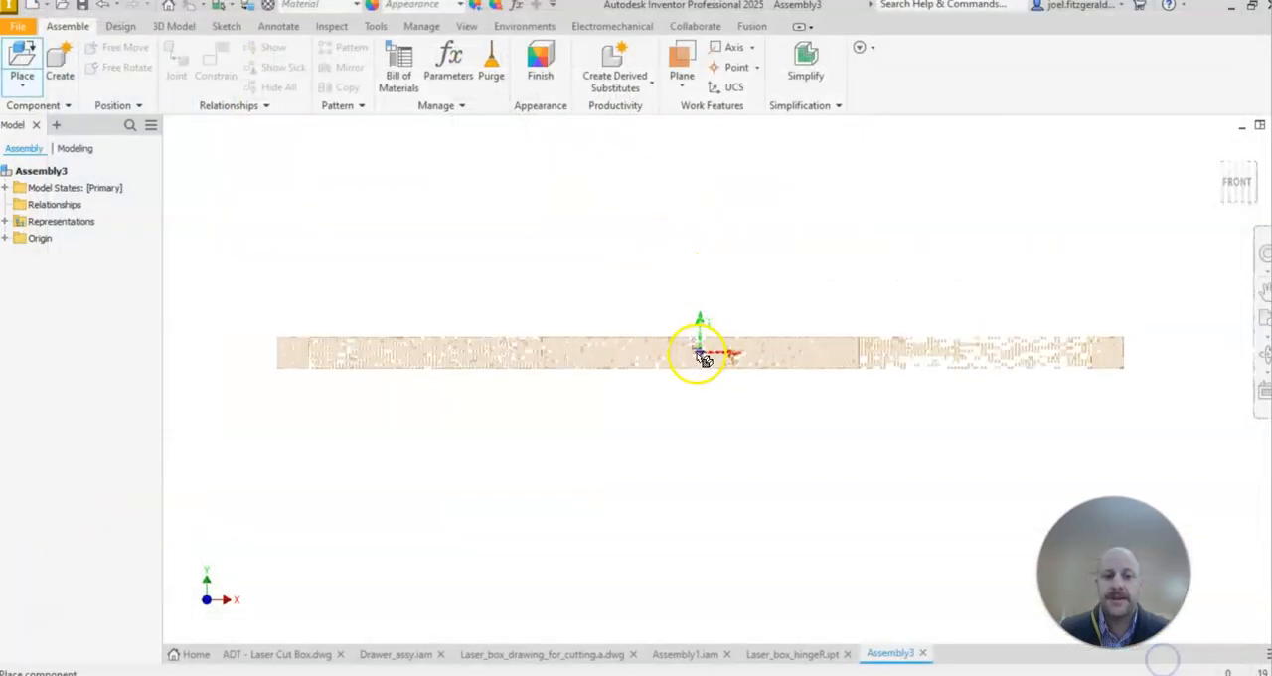
left_click(764, 396)
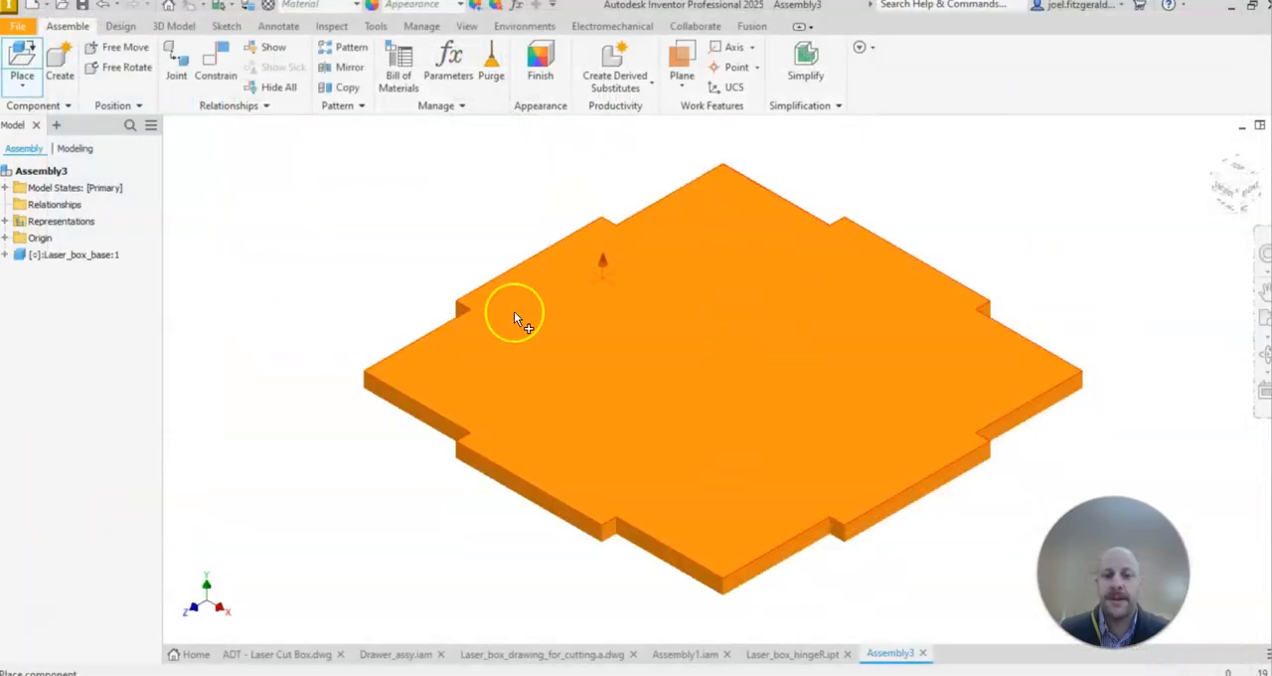
middle_click_drag(356, 286, 336, 297)
scroll(627, 451, "down", 5)
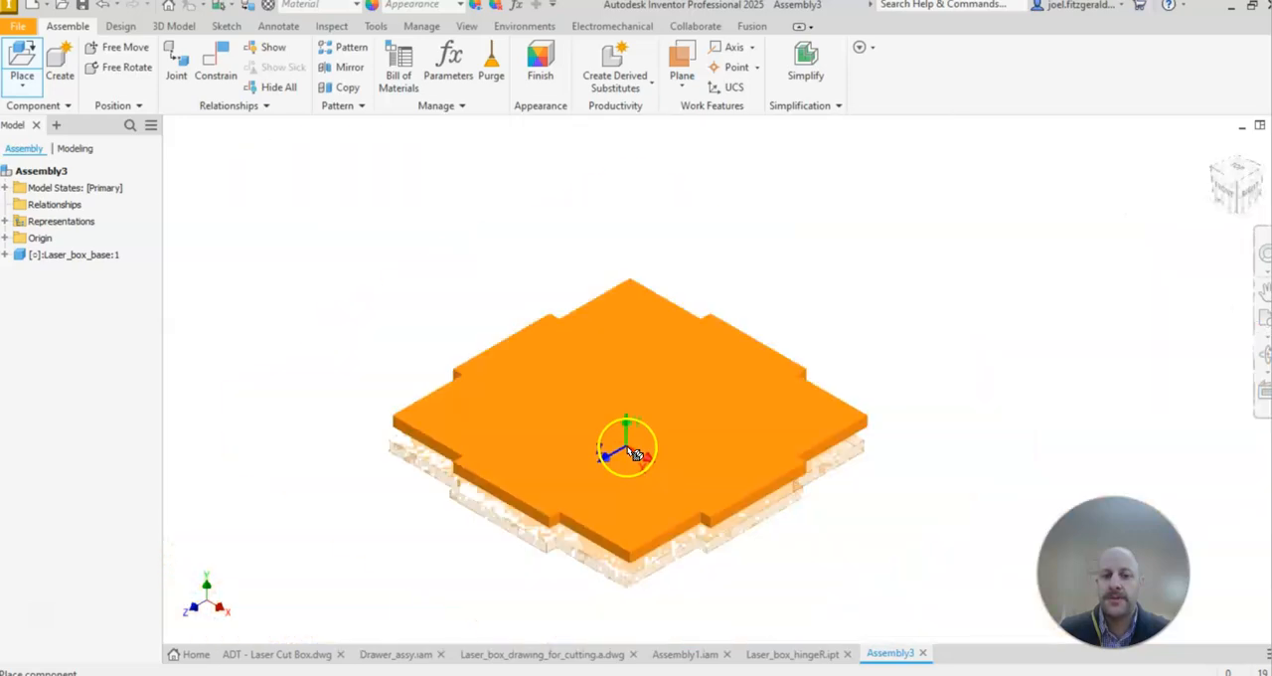
middle_click_drag(533, 360, 604, 297)
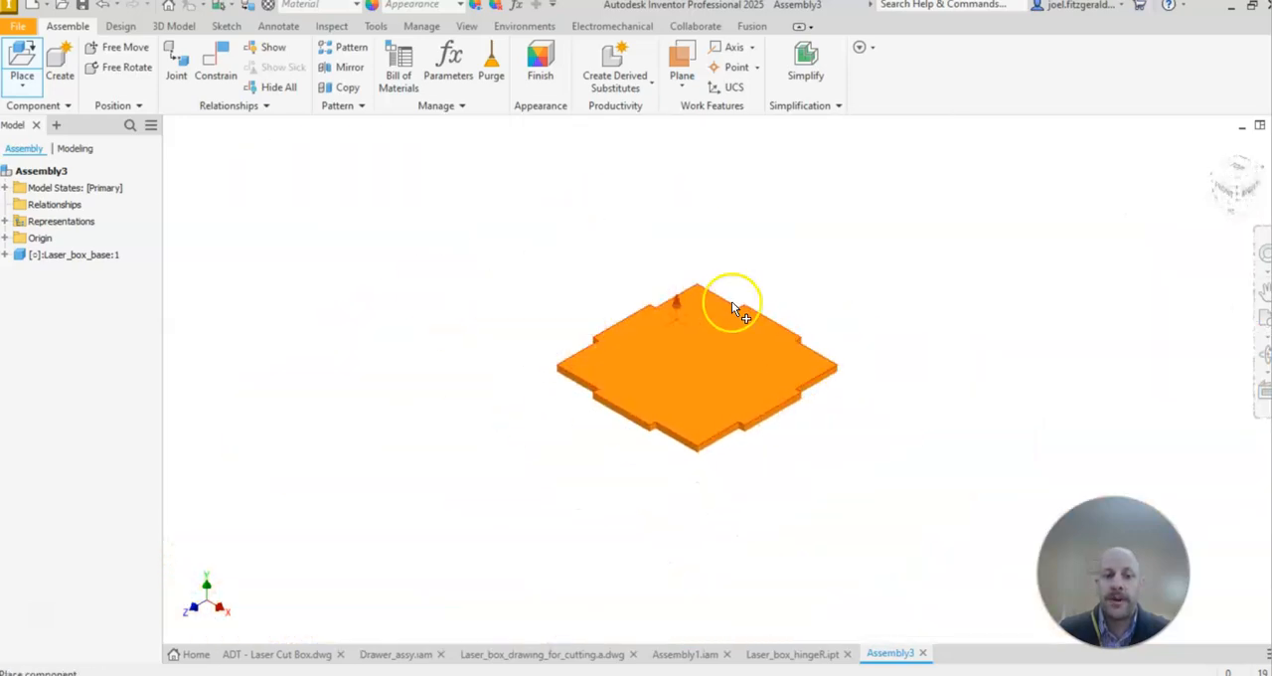
Step: Place one Laser_box_back component behind the base, clear of its rear edge
left_click(18, 65)
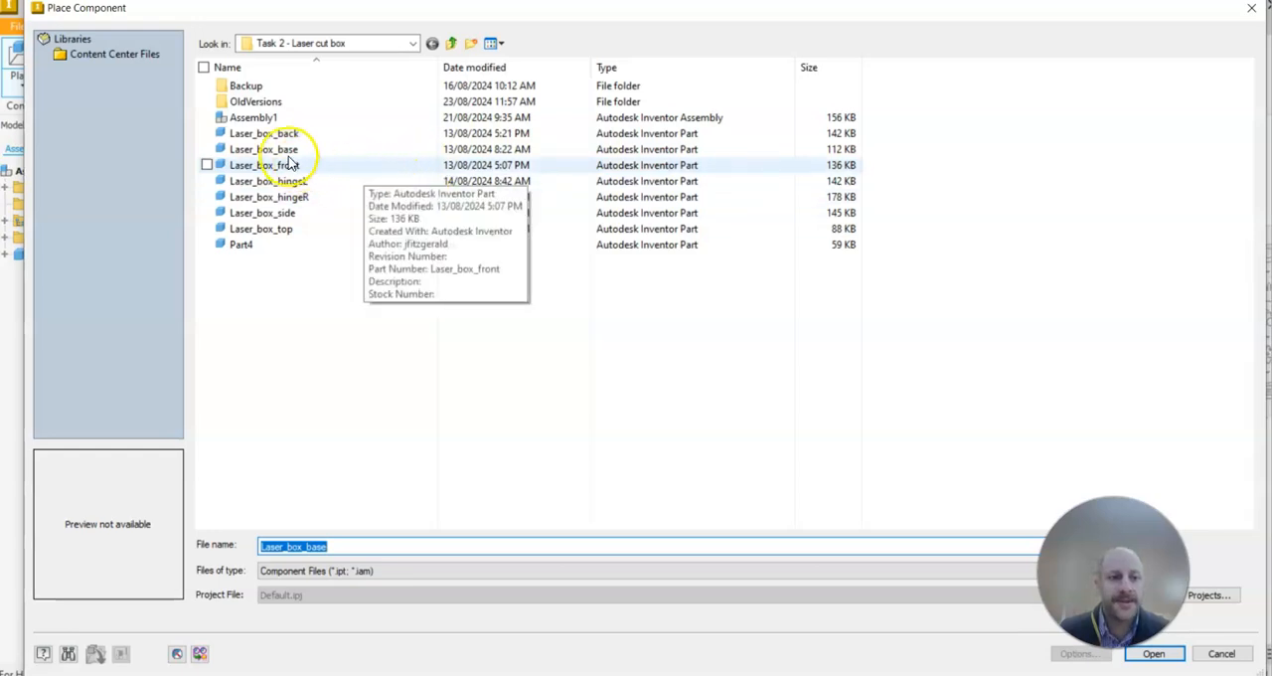
left_click(260, 133)
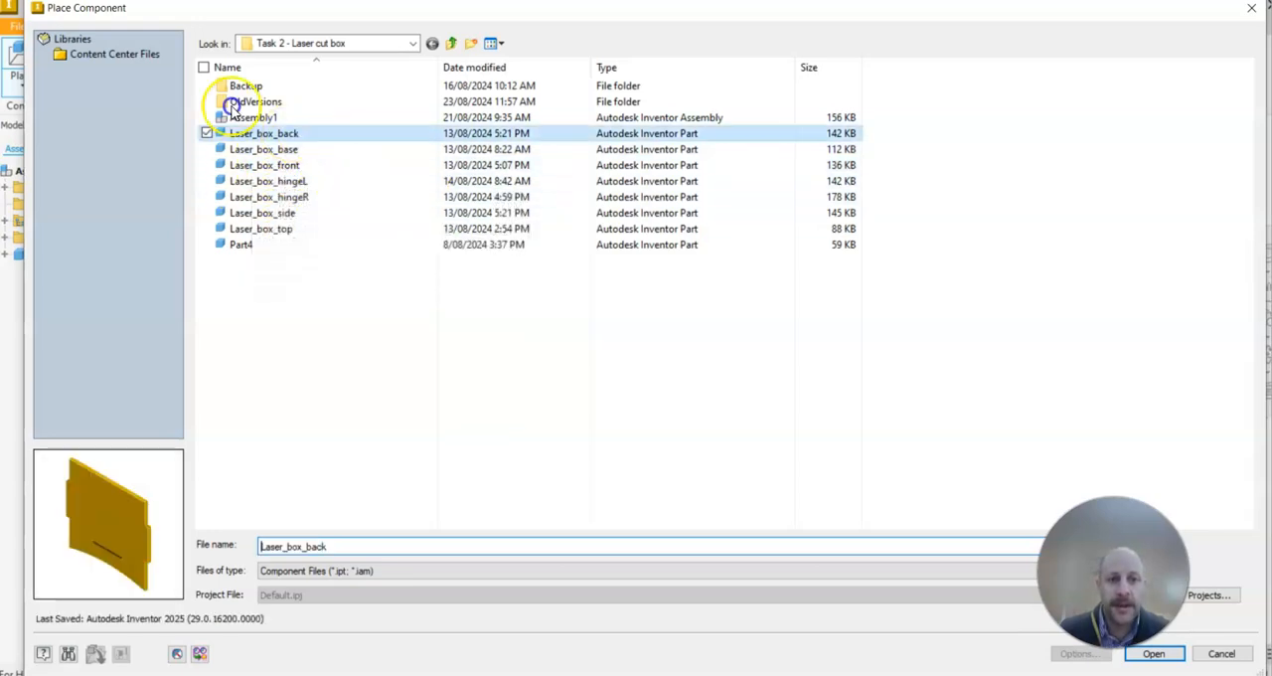
left_click(1153, 653)
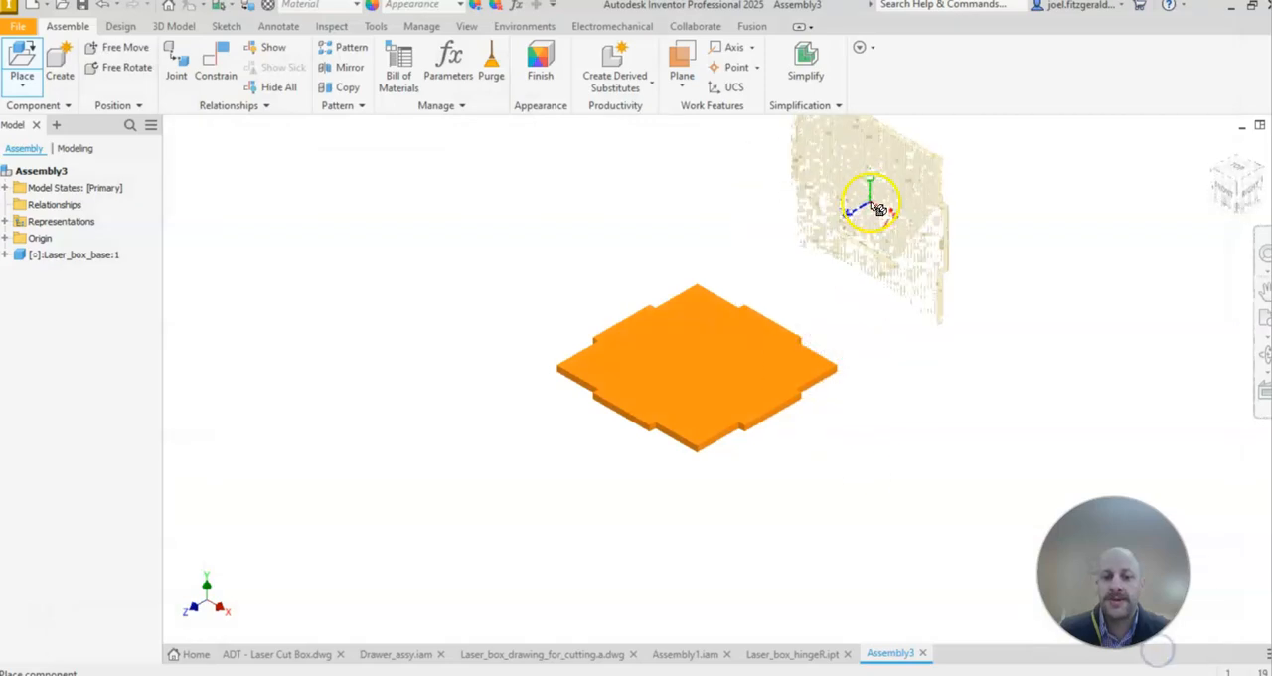
left_click(869, 223)
Step: Place one Laser_box_front component on the opposite side of the base from the back panel
left_click(22, 62)
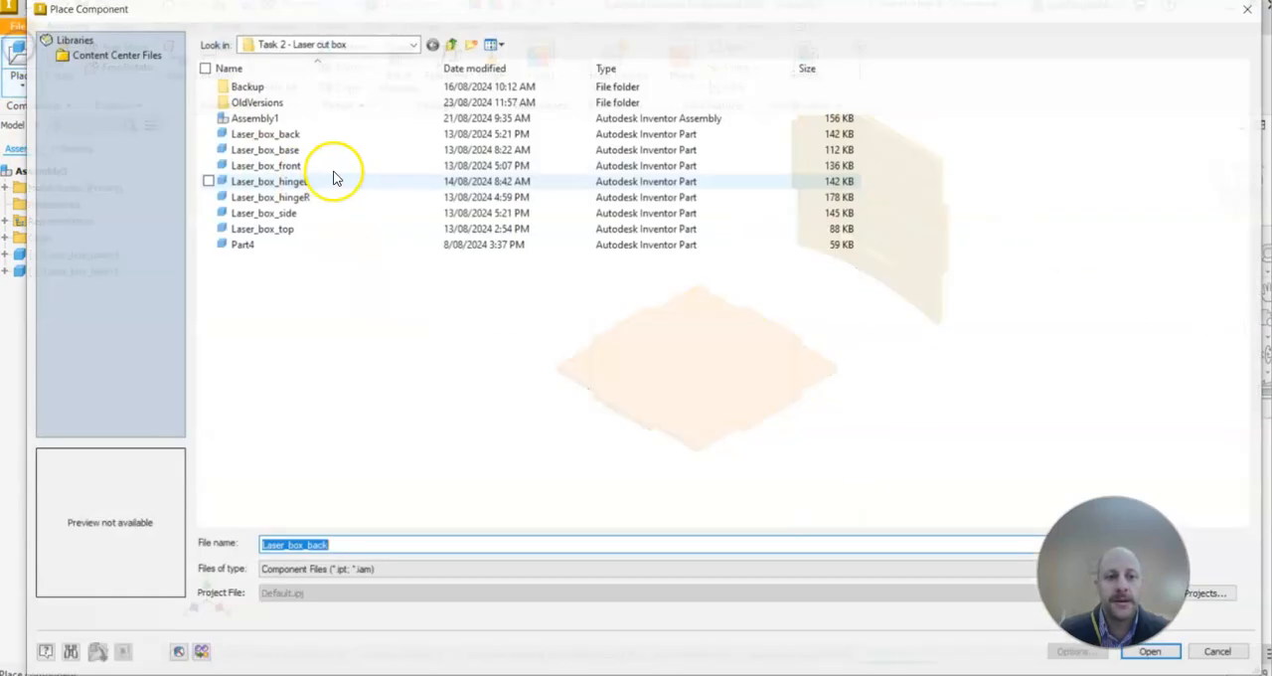
left_click(291, 166)
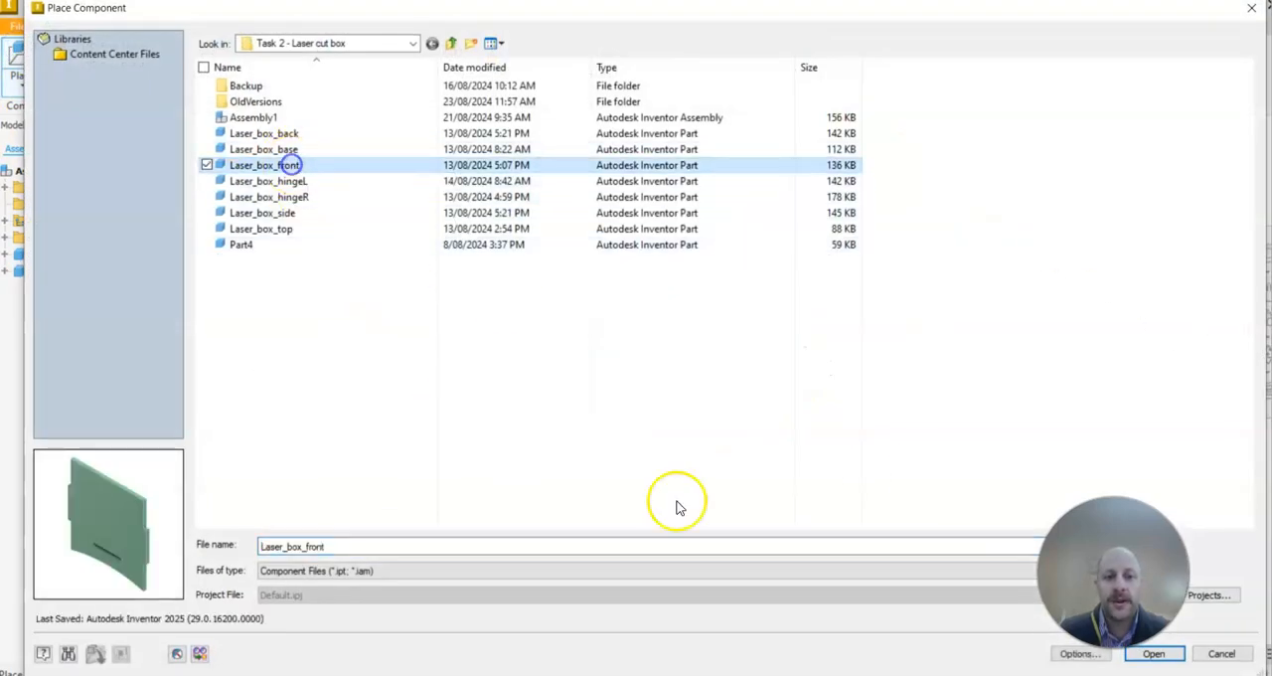
left_click(1175, 652)
left_click(327, 273)
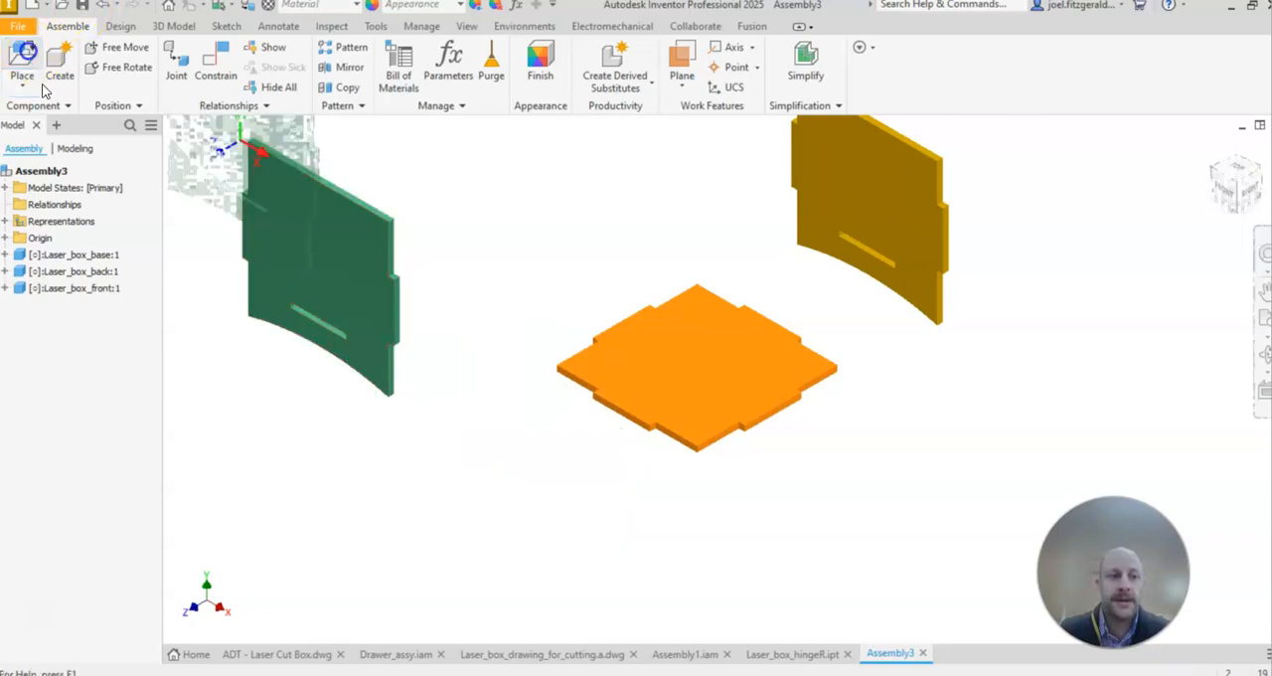
Step: Place two instances of Laser_box_side, one on each remaining side of the base
left_click(30, 79)
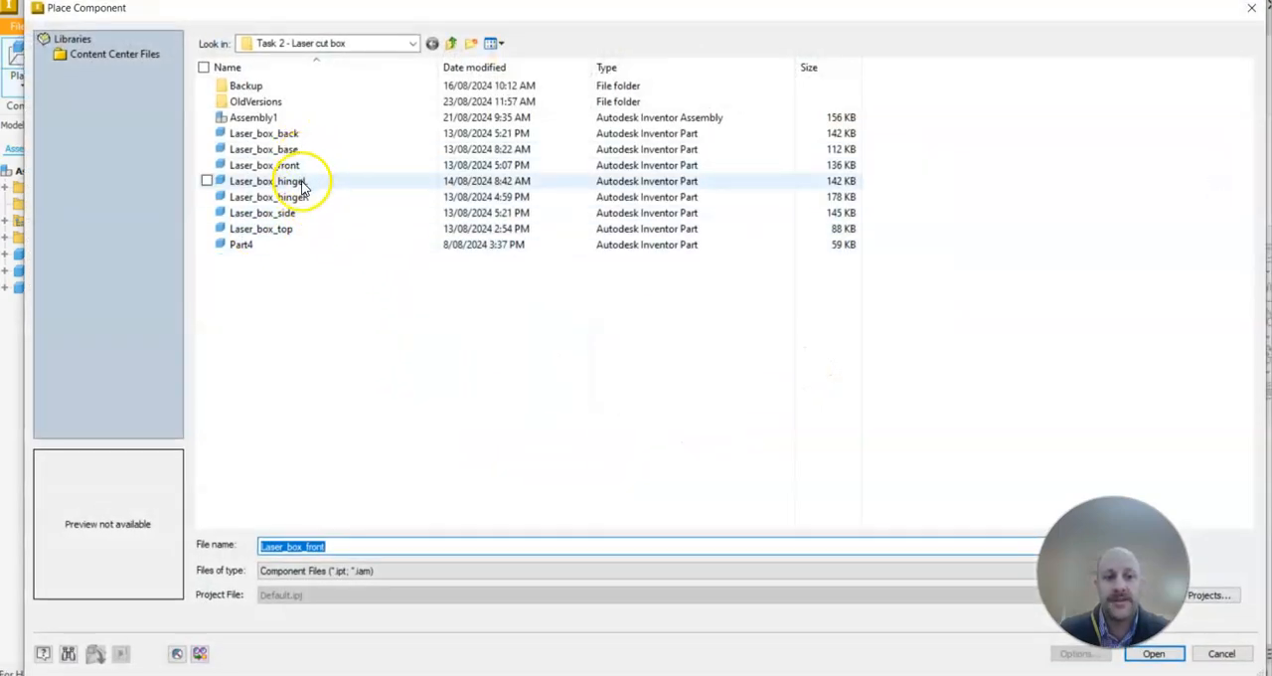
left_click(291, 214)
key("Return")
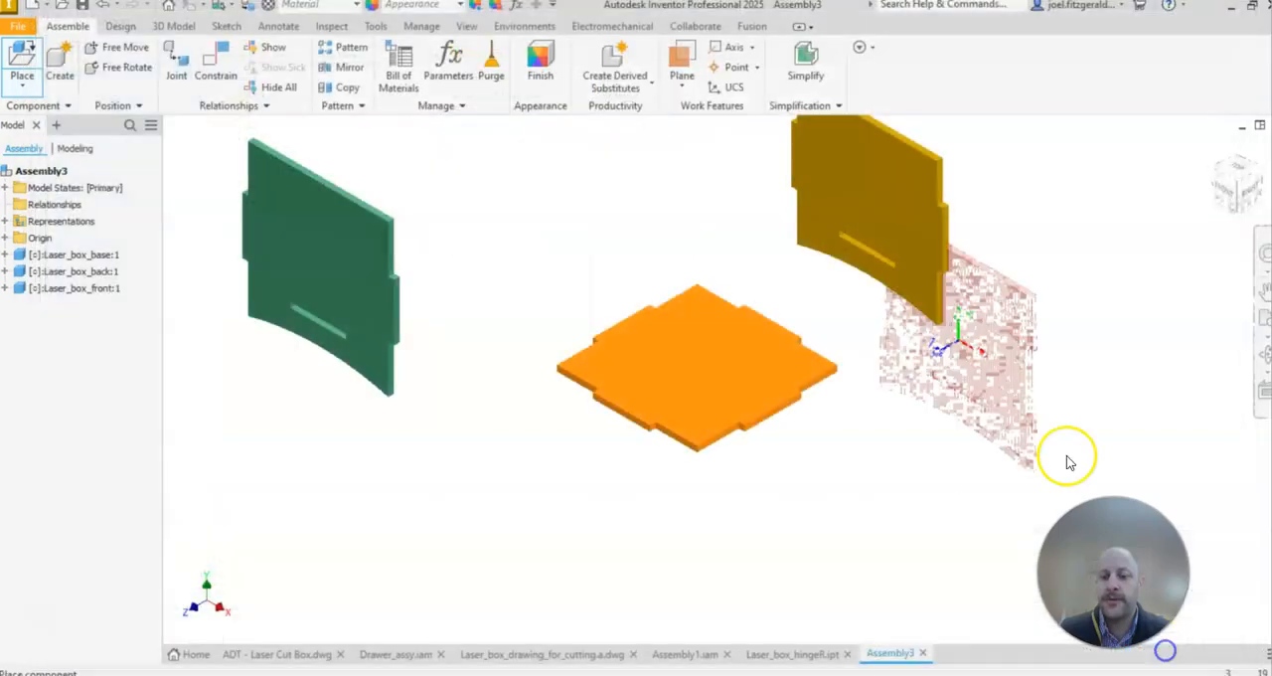
left_click(962, 434)
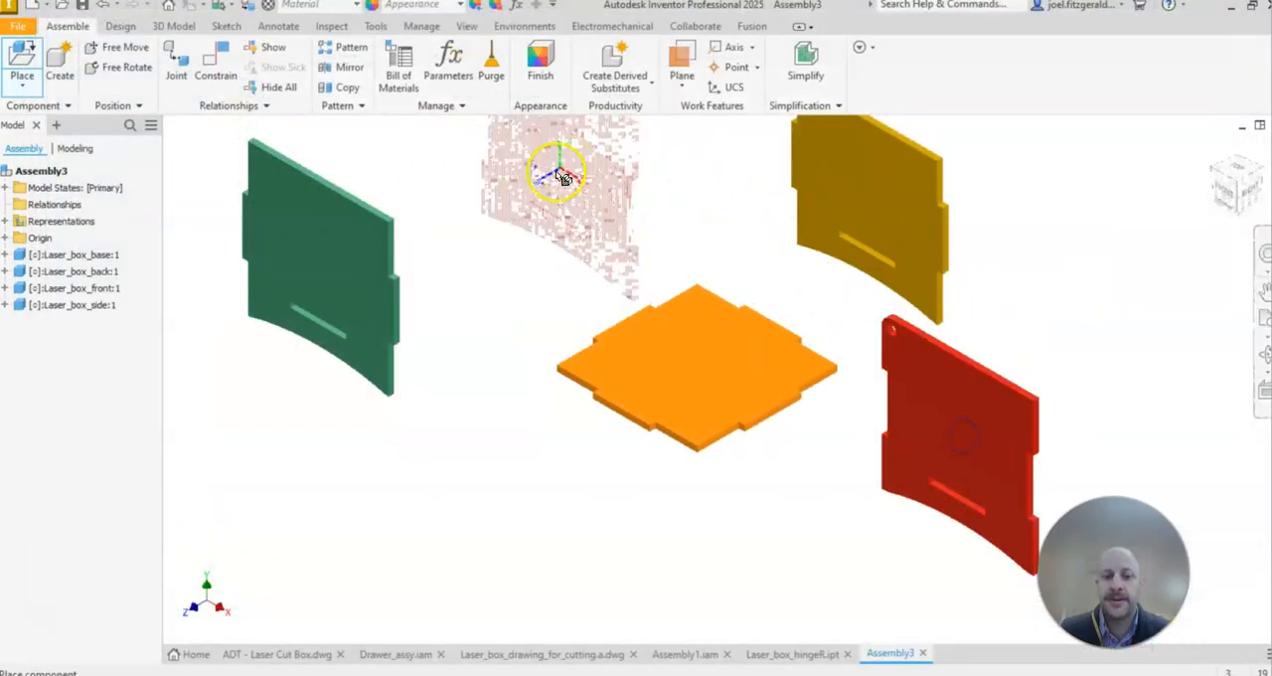
left_click(528, 185)
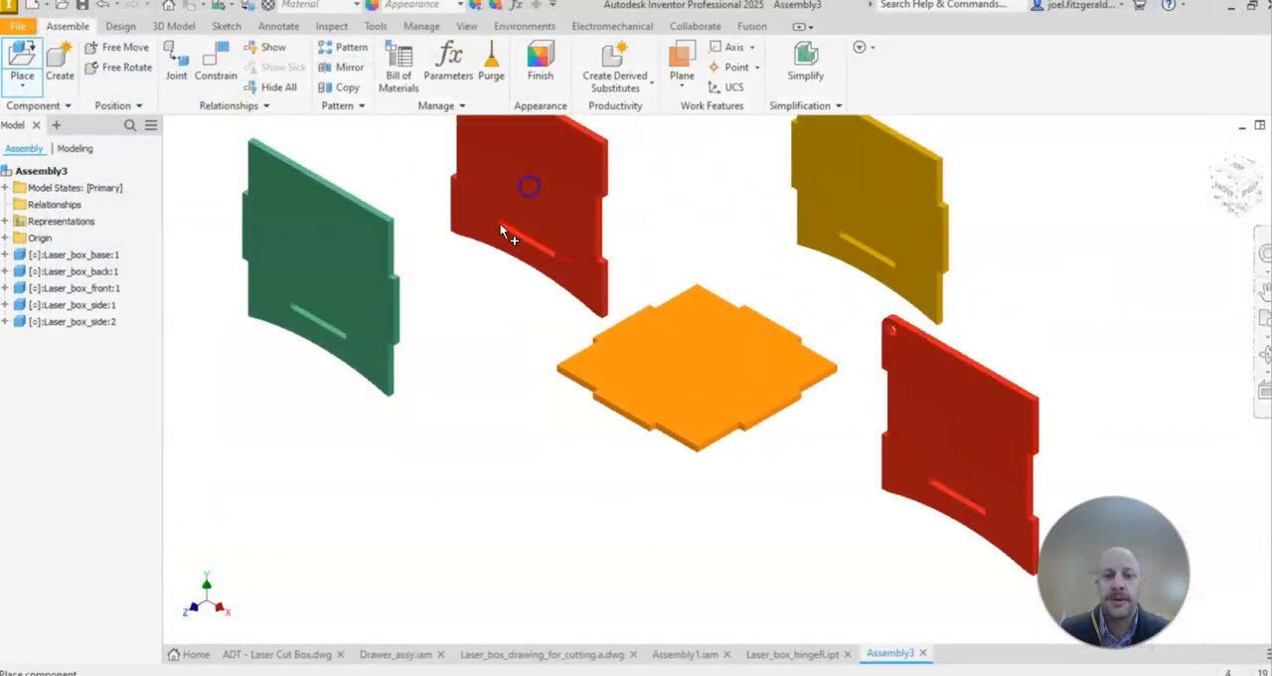
Step: Place one Laser_box_top component above the base and the upright panels
left_click(27, 58)
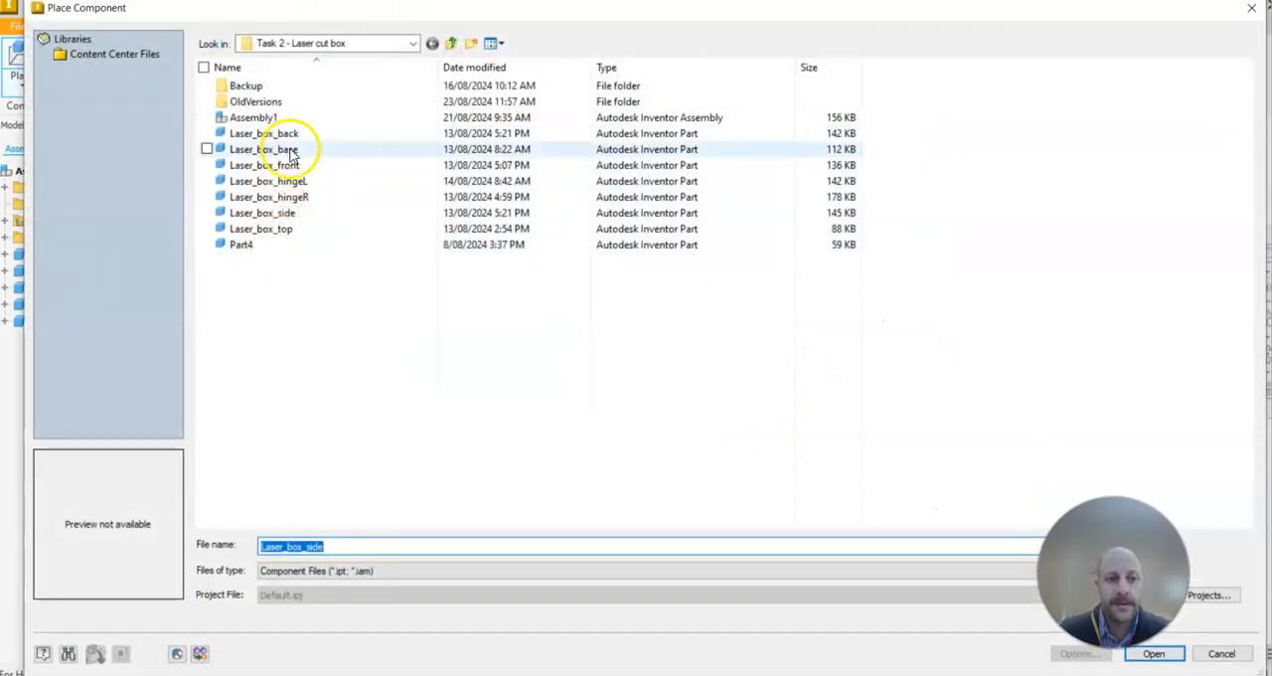
left_click(286, 228)
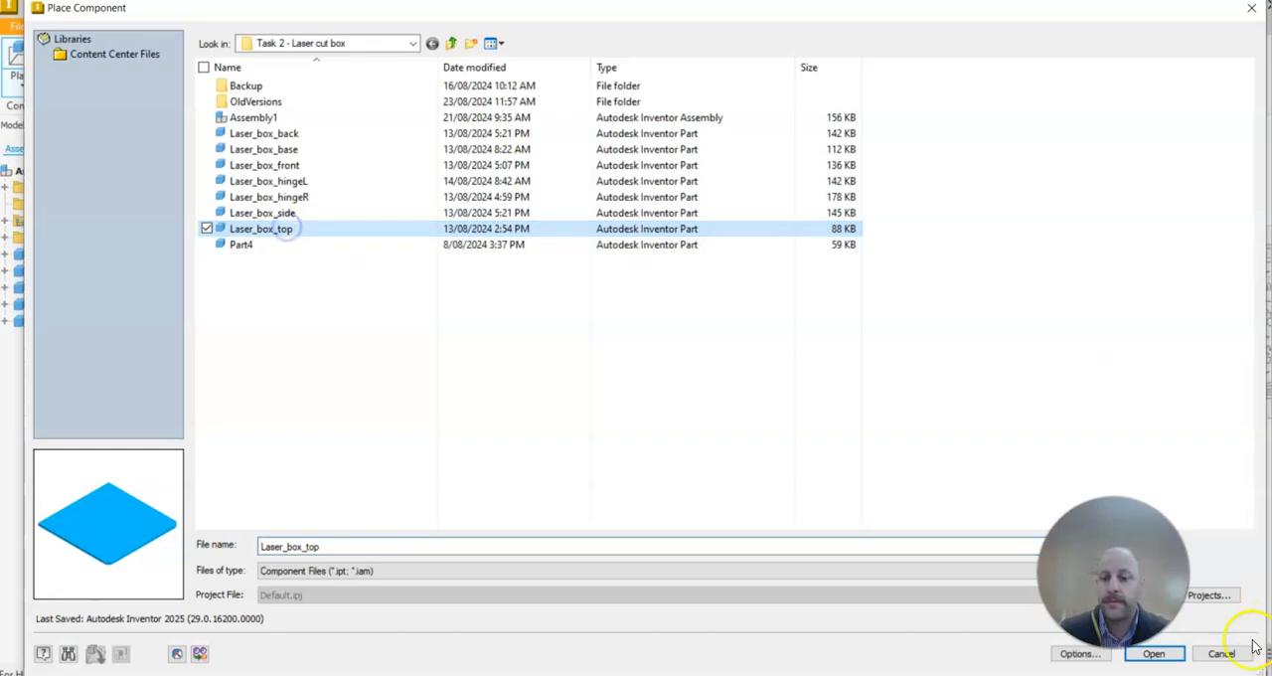
left_click(1161, 654)
scroll(760, 344, "down", 5)
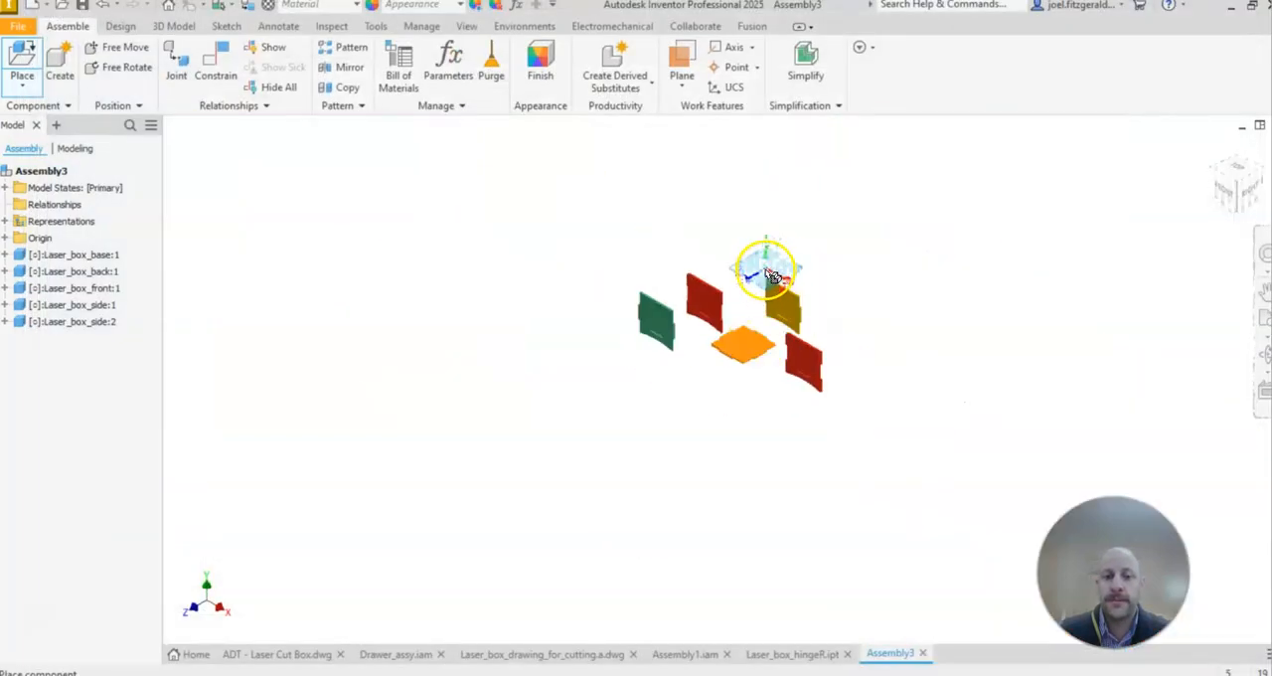
left_click(758, 248)
left_click(805, 304)
scroll(803, 298, "up", 3)
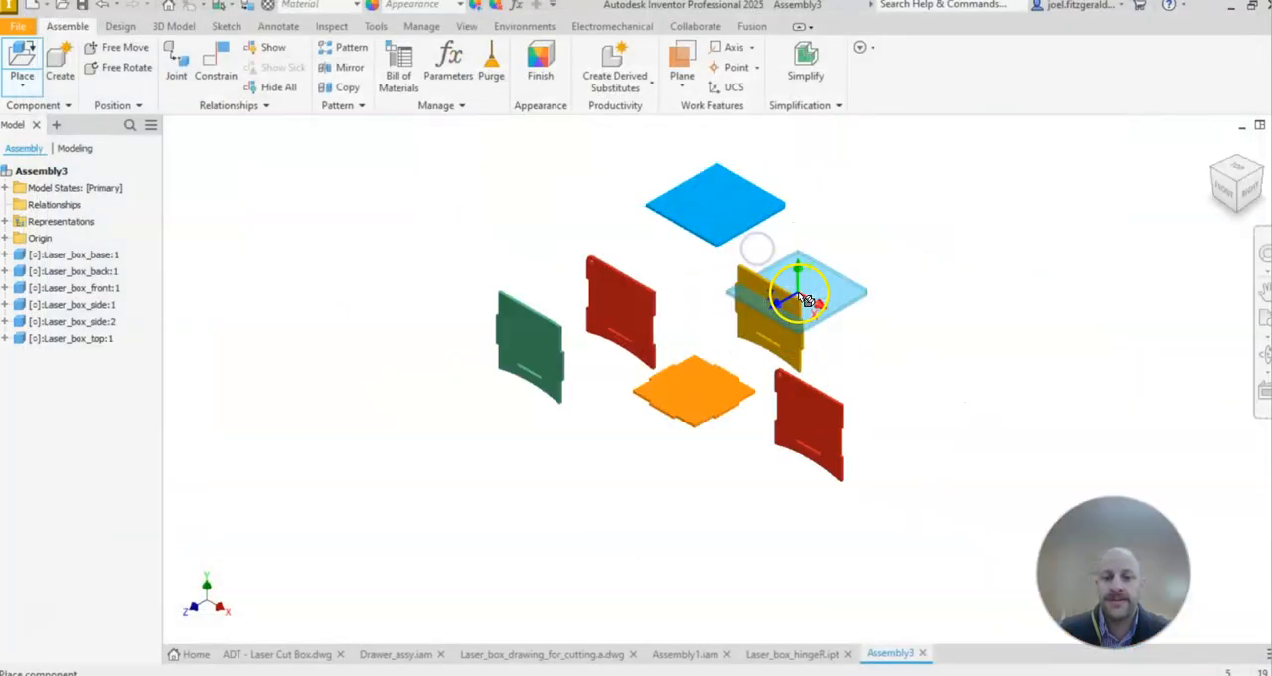
Step: Place one Laser_box_hingeL component in the free space beyond the back panel
left_click(22, 57)
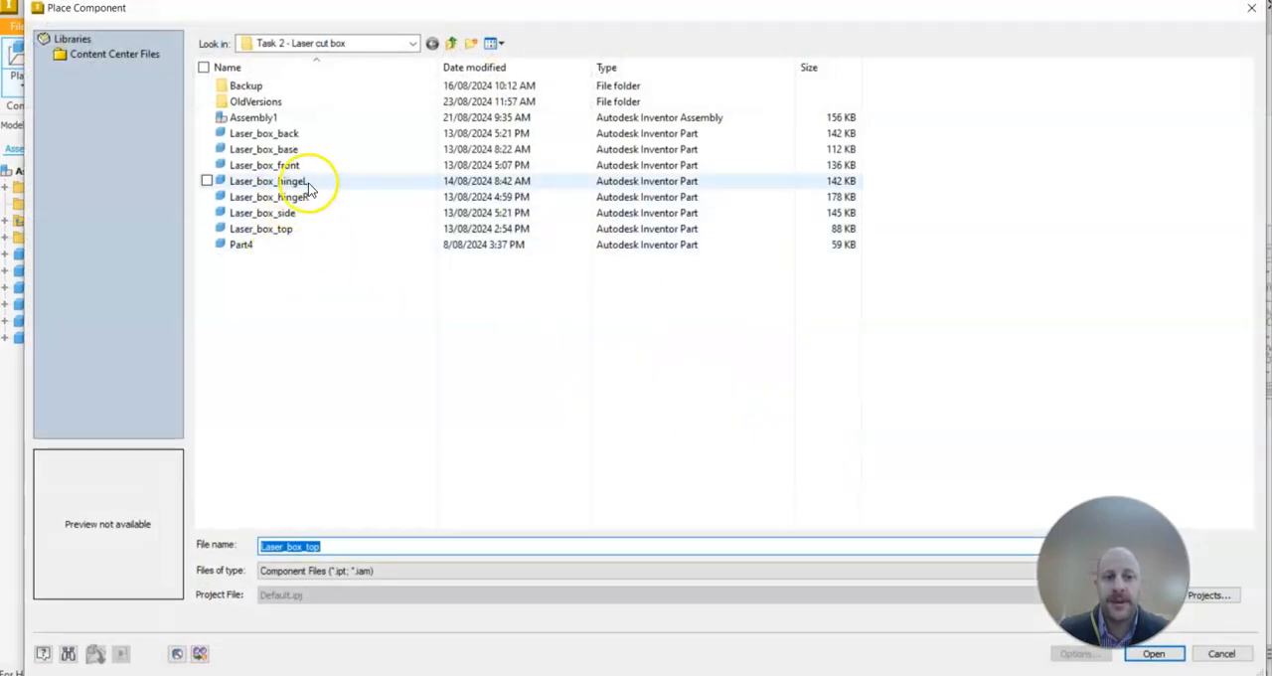
left_click(302, 182)
left_click(1168, 657)
left_click(863, 256)
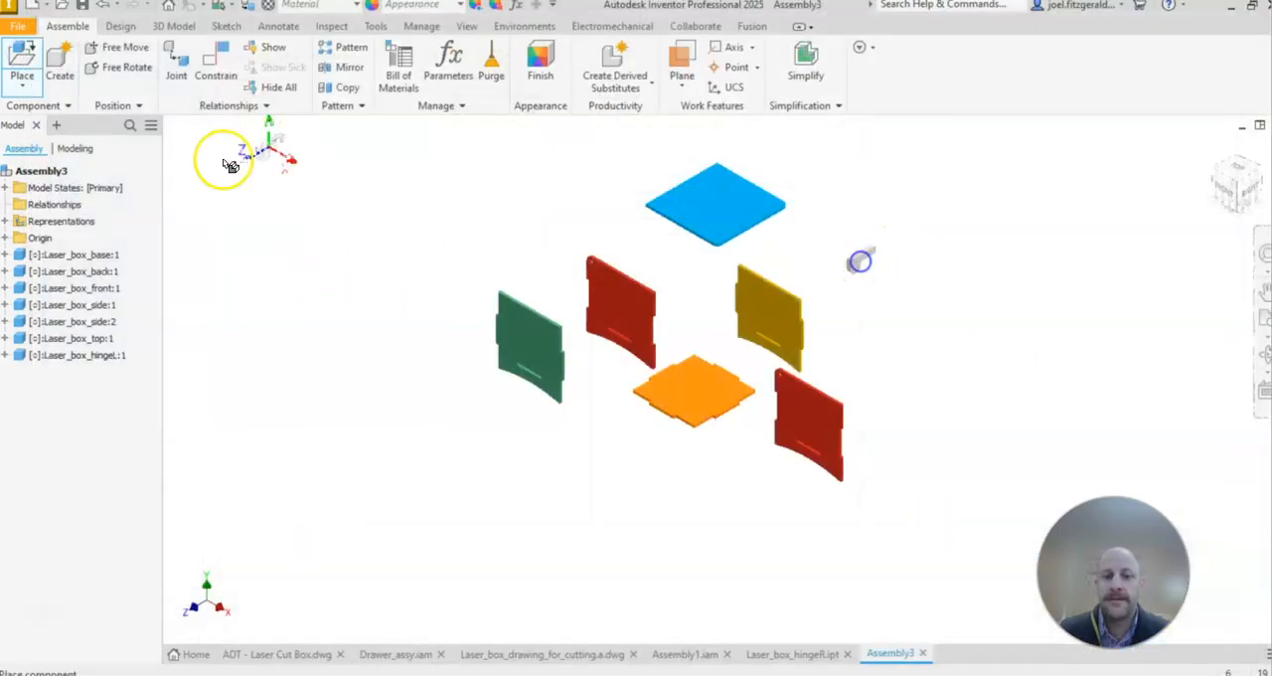
Step: Place one Laser_box_hingeR component just below the left hinge and finish placing components
key("p")
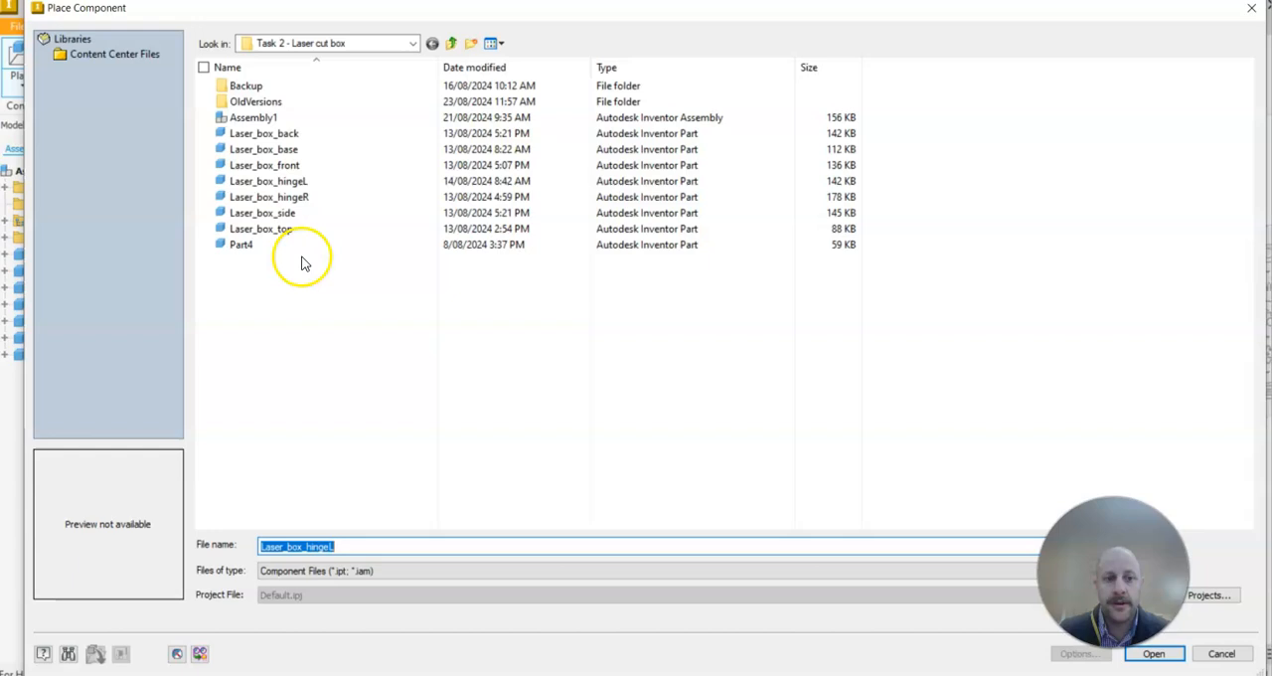
left_click(283, 197)
left_click(1154, 658)
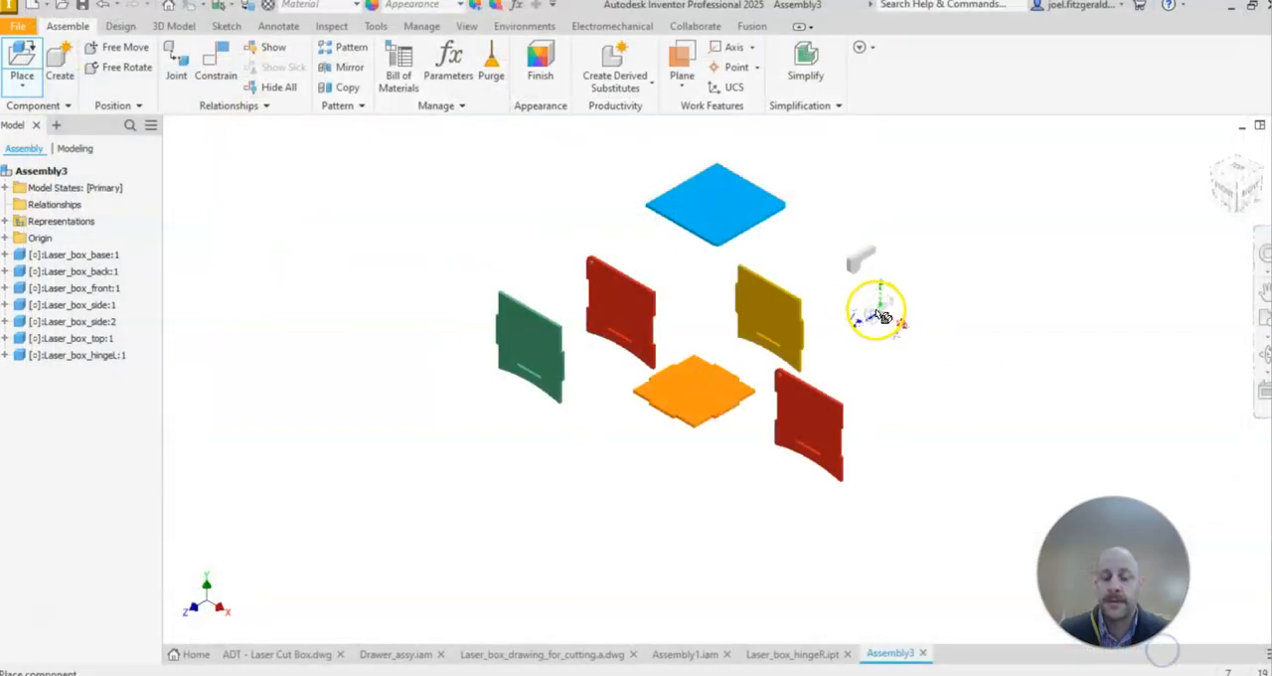
left_click(878, 304)
scroll(865, 244, "up", 3)
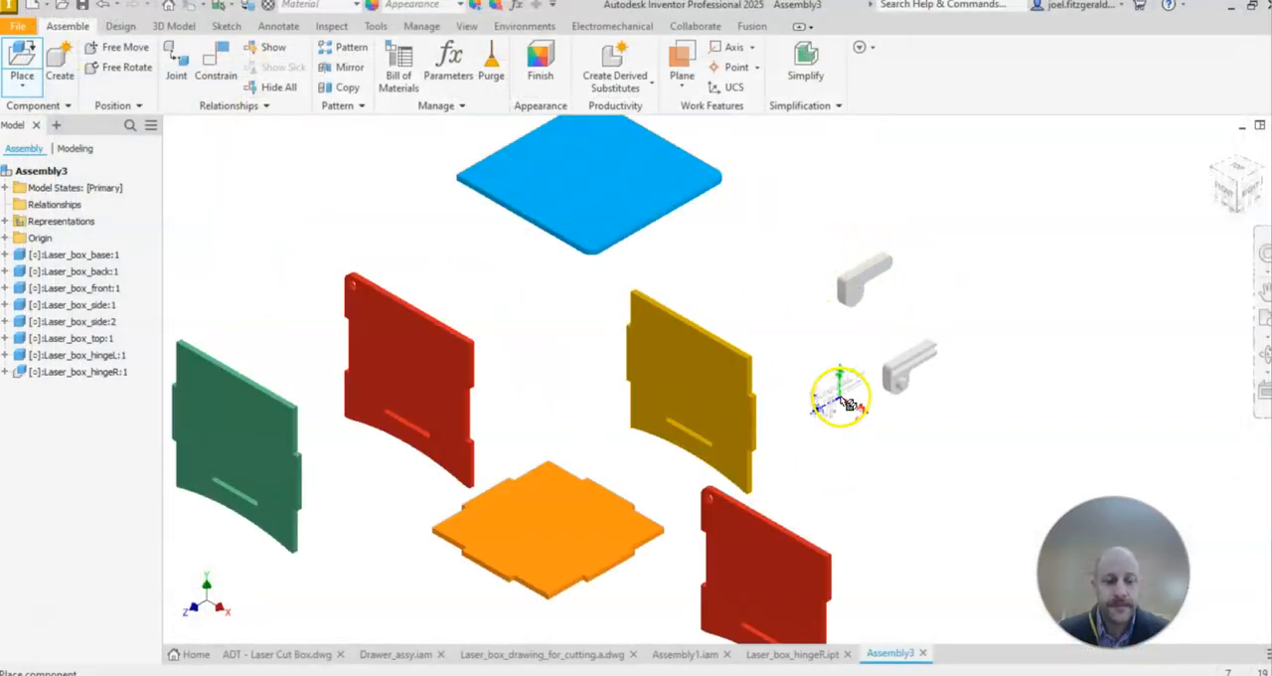
right_click(887, 204)
left_click(949, 202)
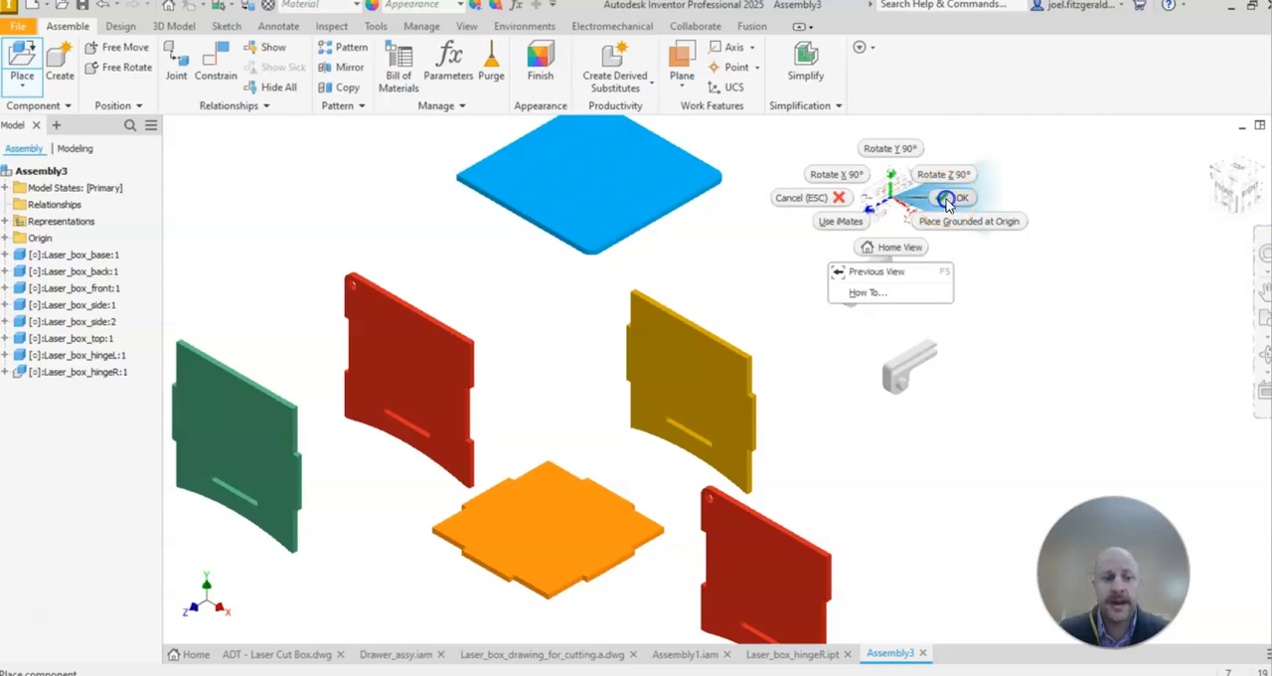
scroll(897, 378, "down", 3)
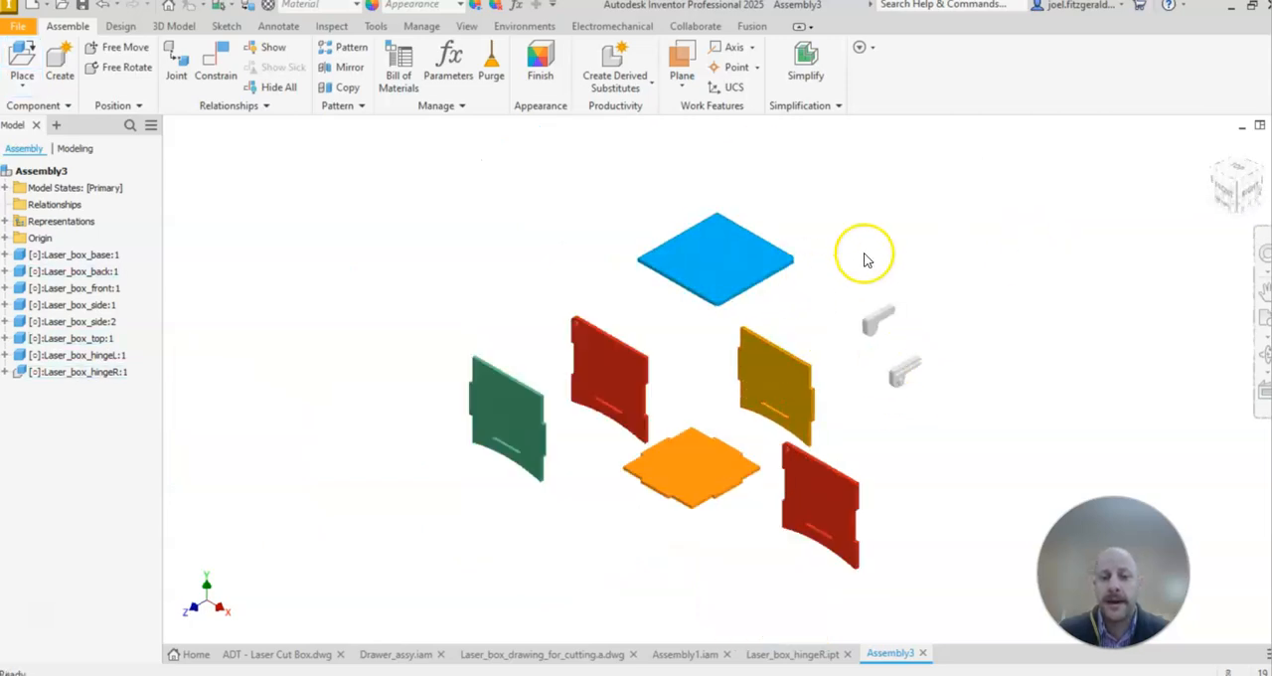
Step: Shift the top, the back panel and both hinges to looser positions around the base
middle_click_drag(909, 408, 874, 378)
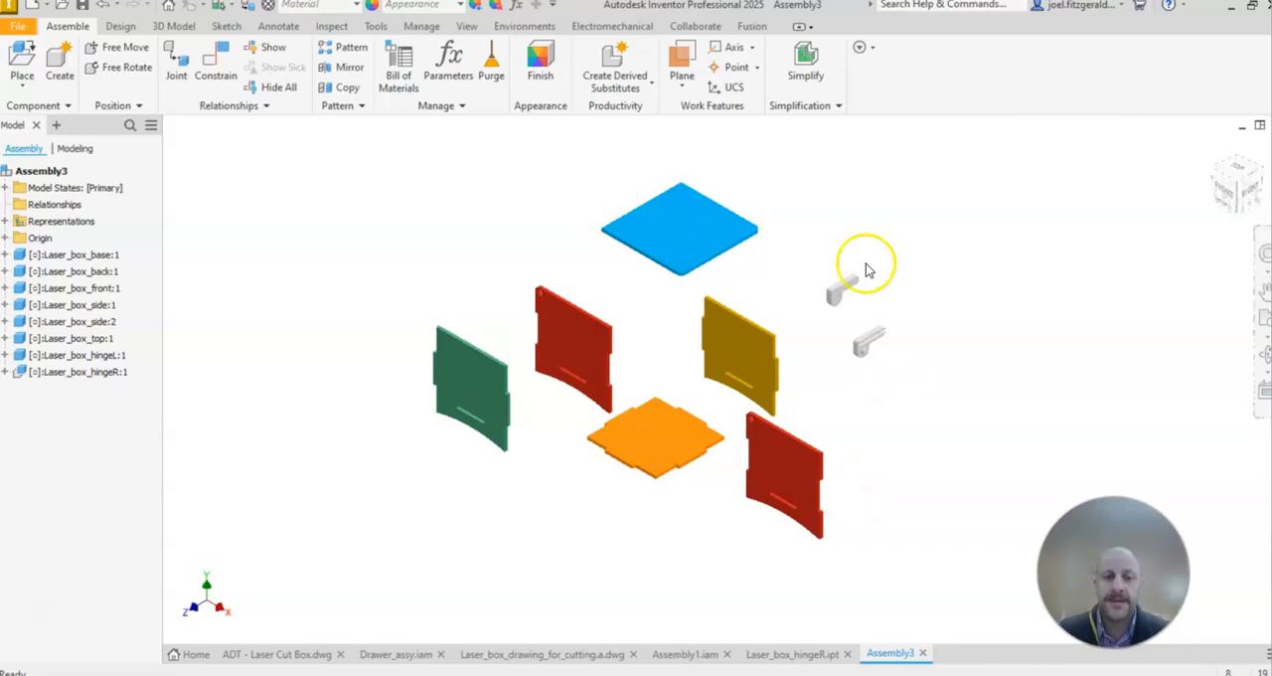
left_click_drag(683, 246, 710, 255)
mouse_move(739, 358)
left_mouse_down()
mouse_move(766, 361)
mouse_move(745, 347)
left_mouse_up()
left_click_drag(838, 289, 817, 295)
left_click(928, 359)
left_click_drag(871, 340, 885, 356)
left_click(812, 248)
left_click_drag(732, 341, 745, 369)
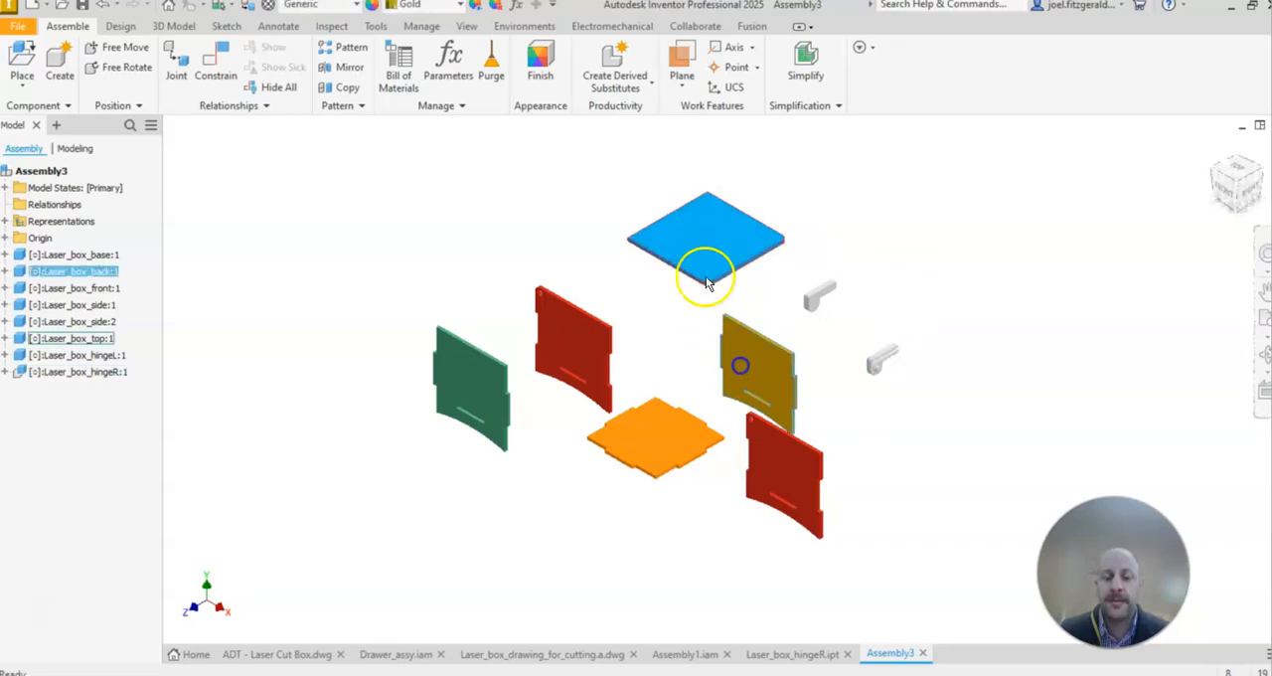
Step: Move the top panel to sit above the base and bring the front panel down next to the base's front side
left_click_drag(704, 278, 651, 262)
middle_click_drag(627, 385, 614, 388)
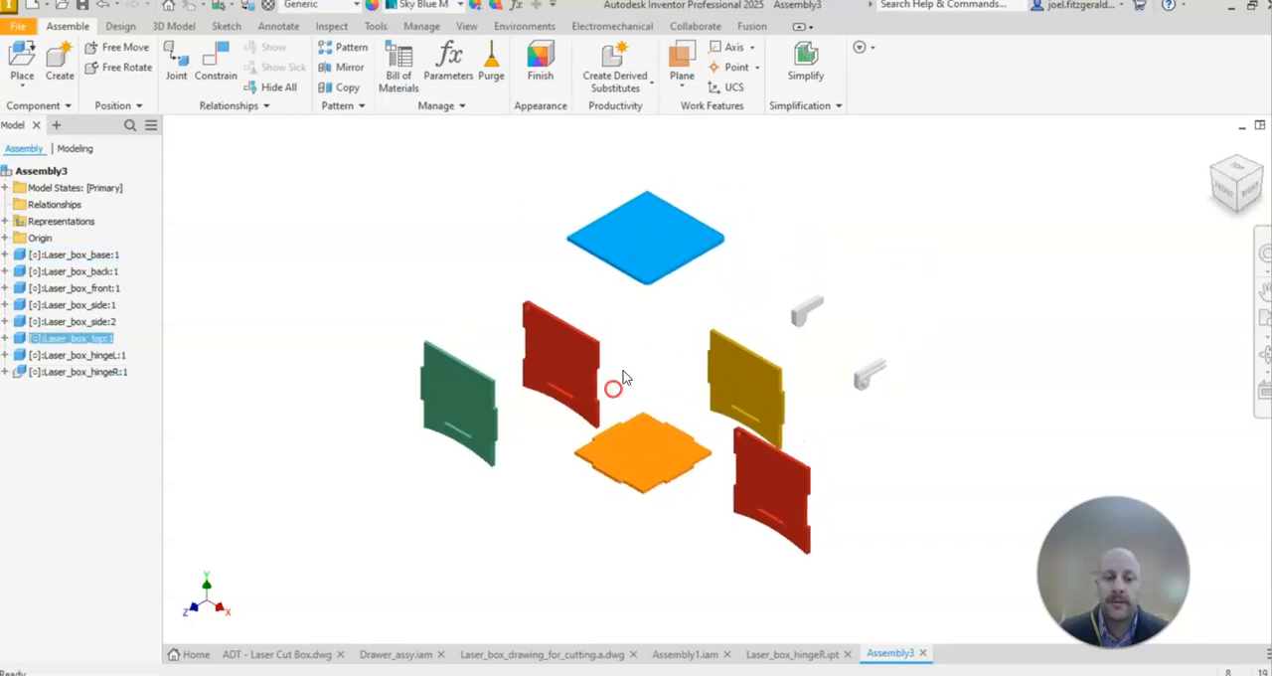
left_click_drag(467, 408, 527, 490)
scroll(685, 454, "up", 3)
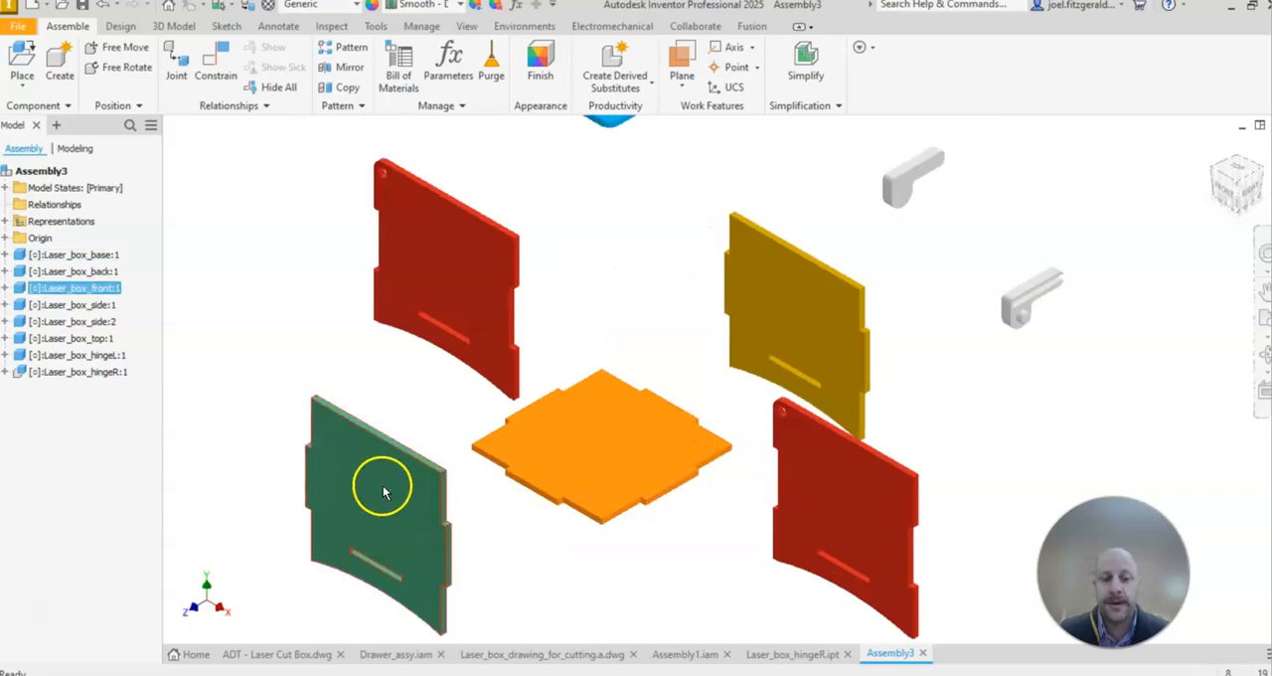
Step: Adjust the spacing of the front panel, base, back panel and both side panels so the base sits centred between them
left_click_drag(383, 490, 388, 484)
left_click_drag(598, 434, 613, 458)
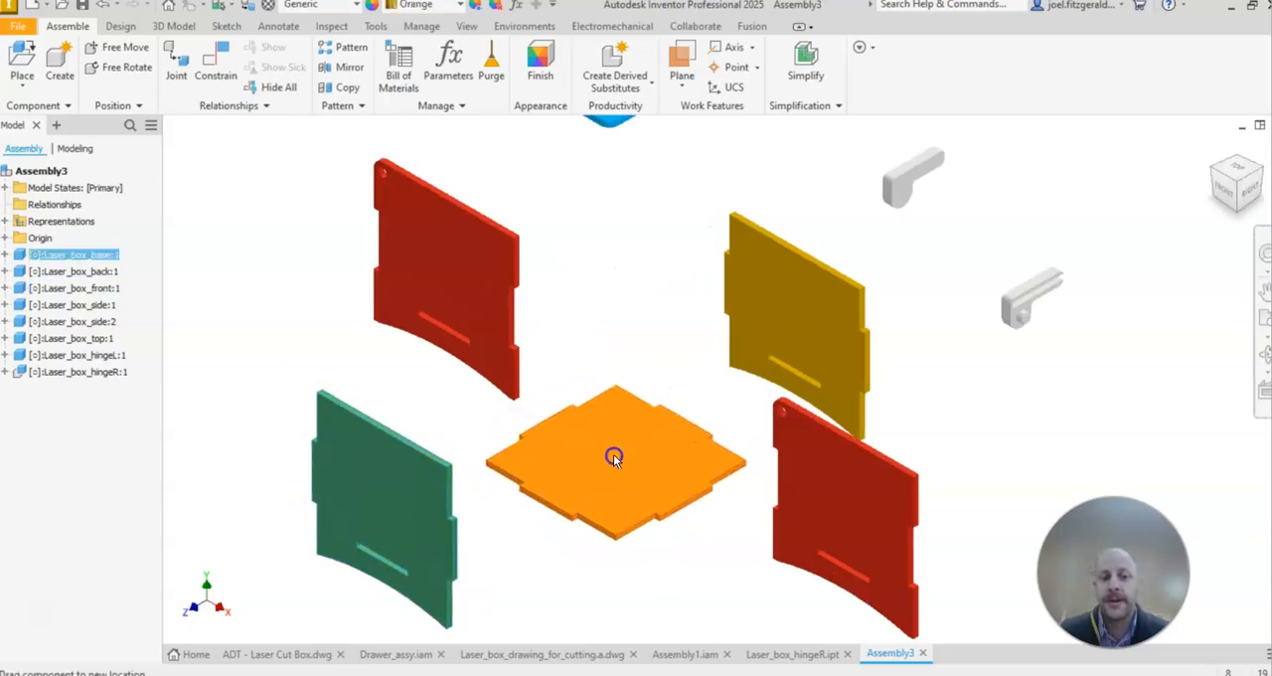
left_click_drag(782, 327, 763, 306)
left_click_drag(507, 273, 474, 264)
left_click_drag(903, 495, 879, 491)
middle_click_drag(657, 306, 639, 256)
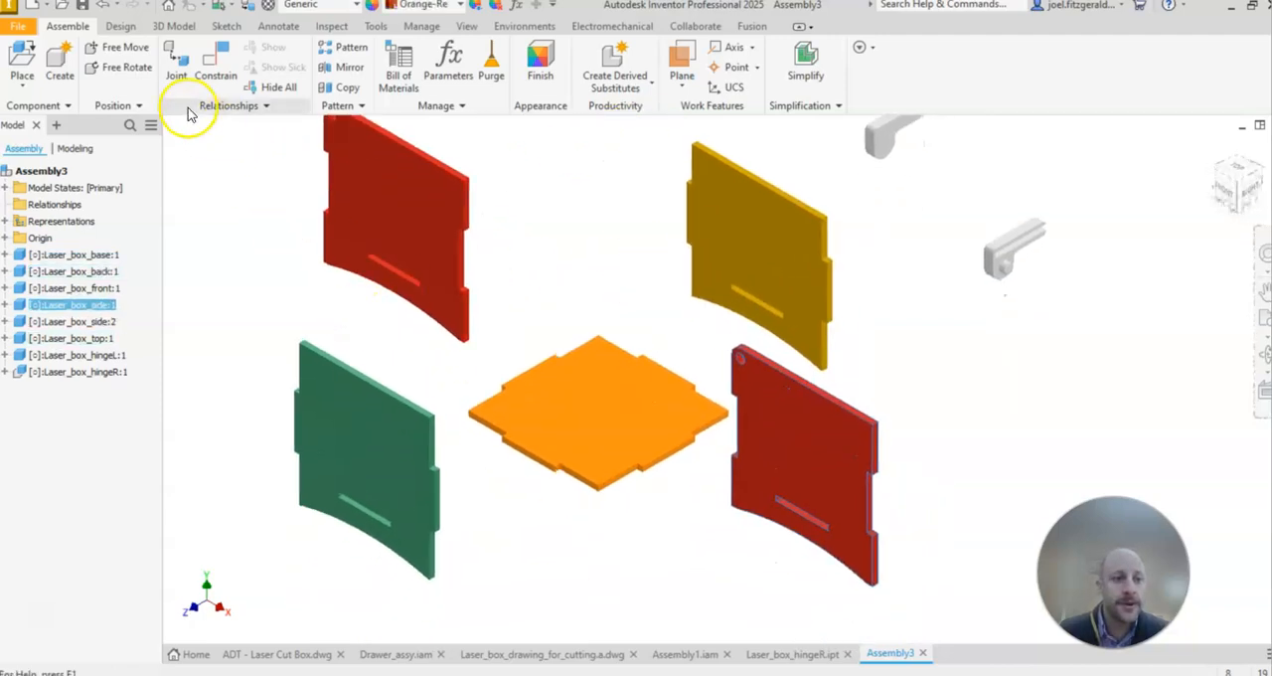
Step: Free-rotate Laser_box_side:1 a quarter turn so it faces the adjacent edge of the base
left_click(125, 70)
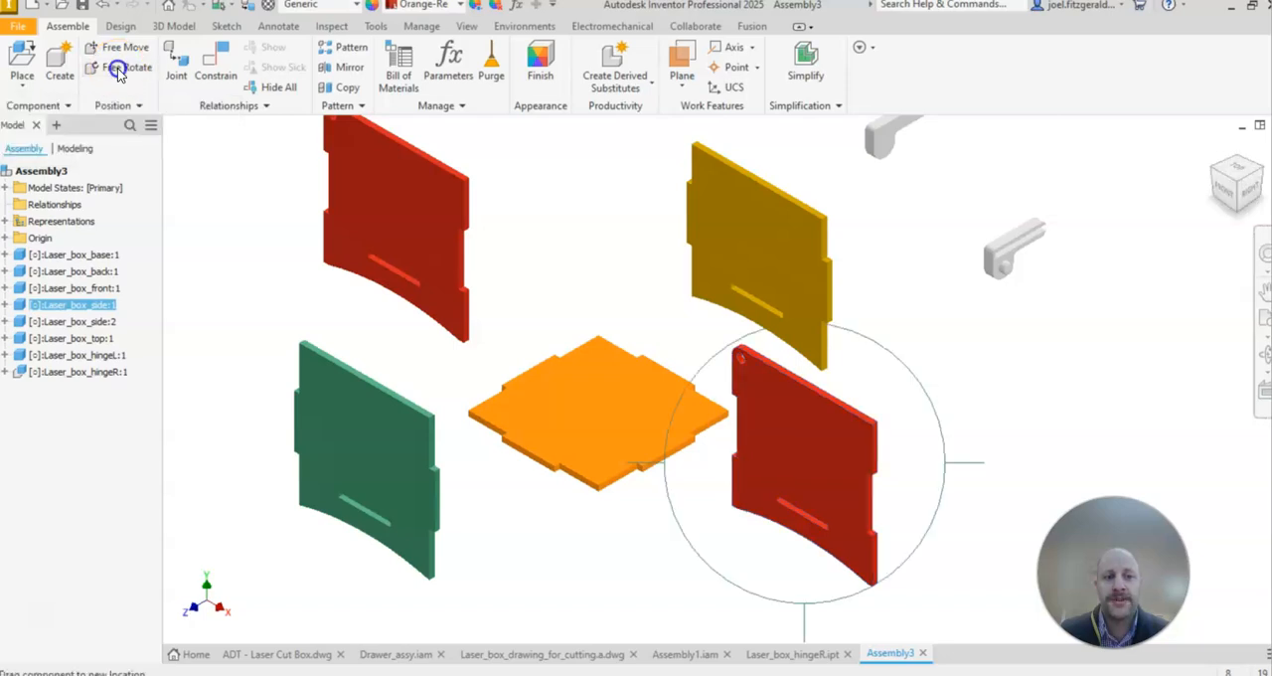
left_click_drag(577, 361, 579, 305)
left_click_drag(799, 523, 802, 564)
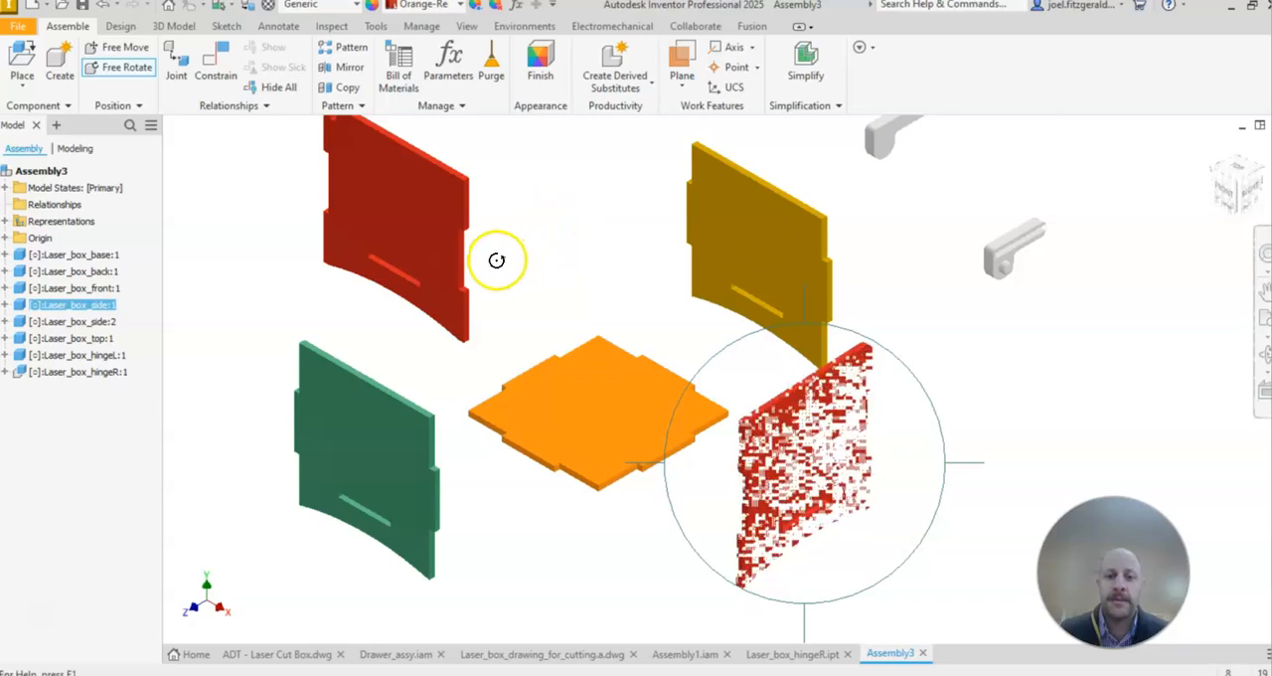
right_click(631, 228)
left_click(698, 227)
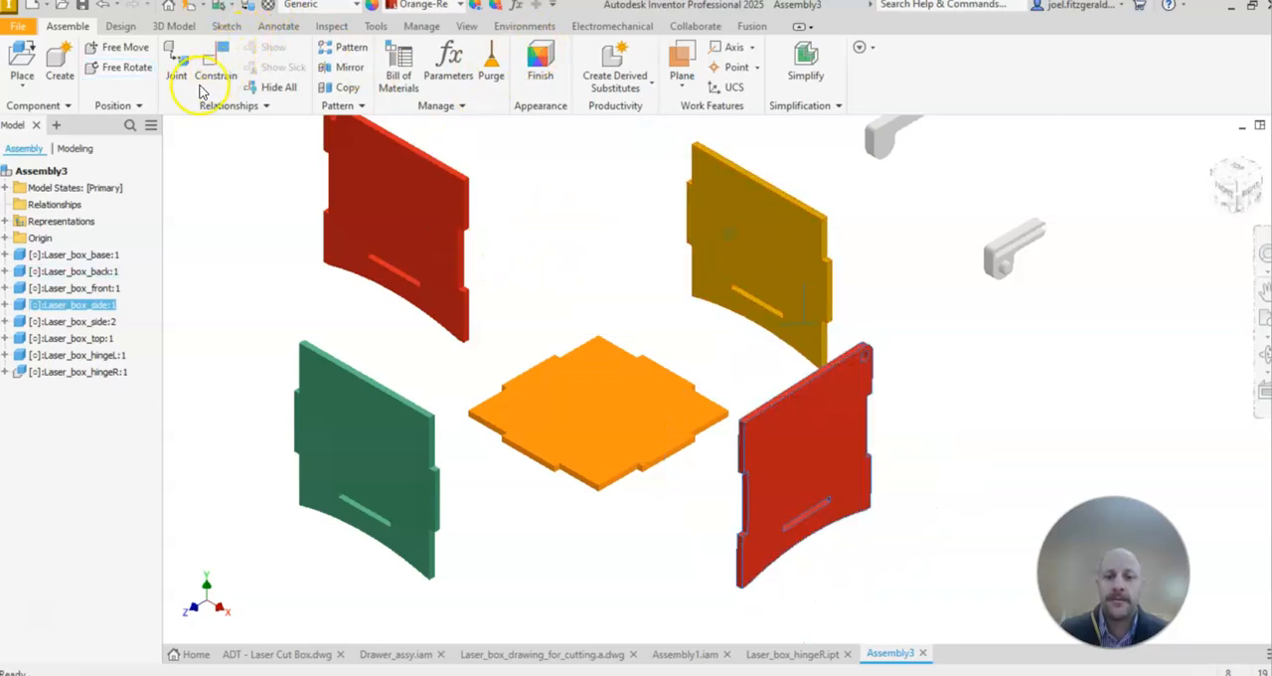
left_click(103, 62)
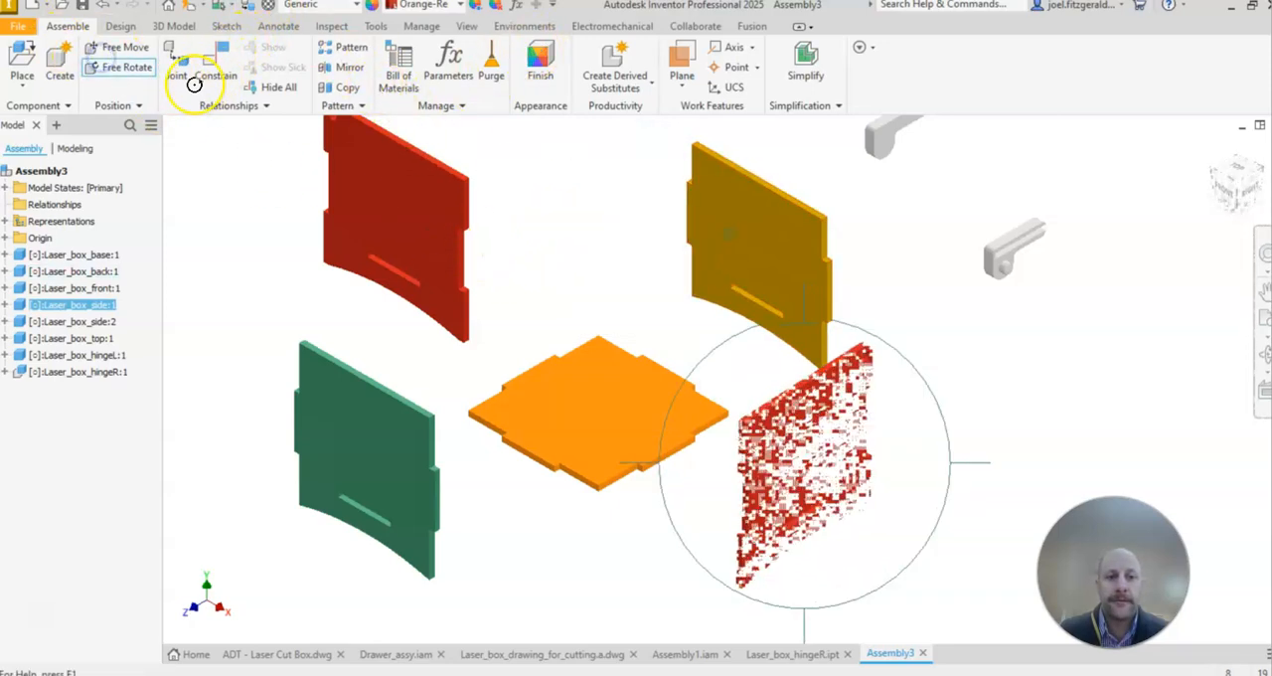
right_click(915, 258)
left_click(984, 258)
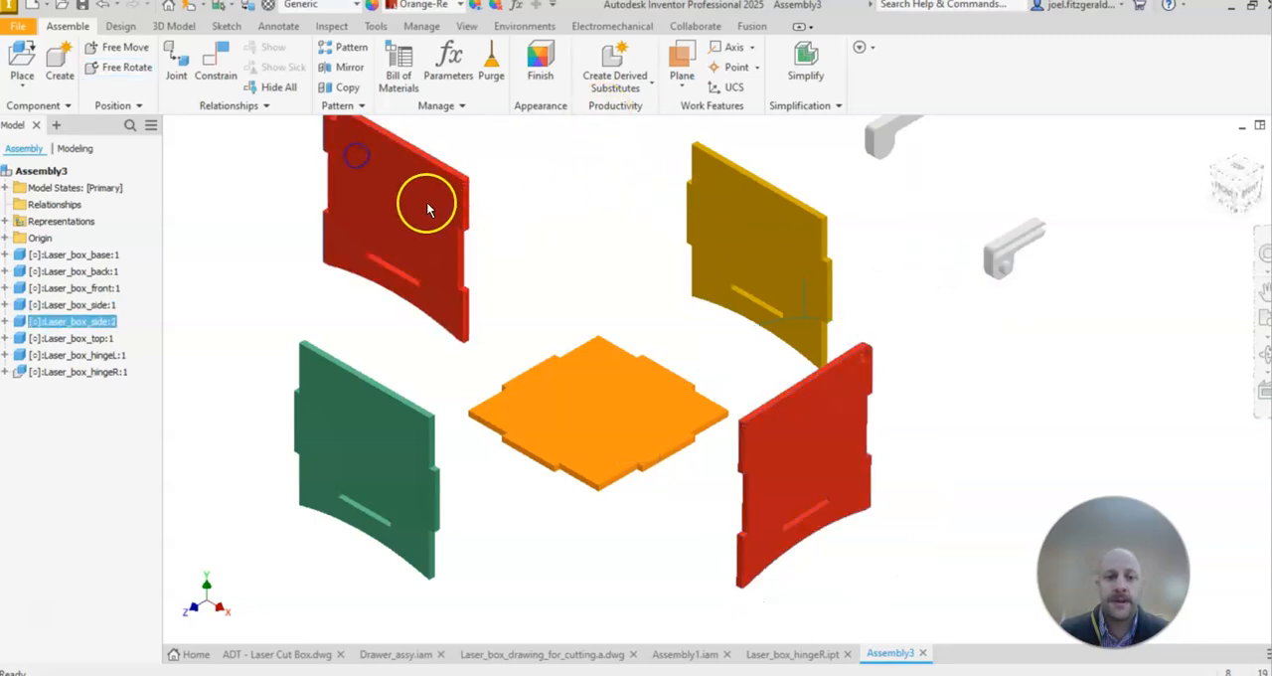
Step: Free-rotate Laser_box_side:2 to roughly match the orientation of the other side panel
left_click(126, 74)
left_click_drag(323, 154, 355, 260)
right_click(355, 260)
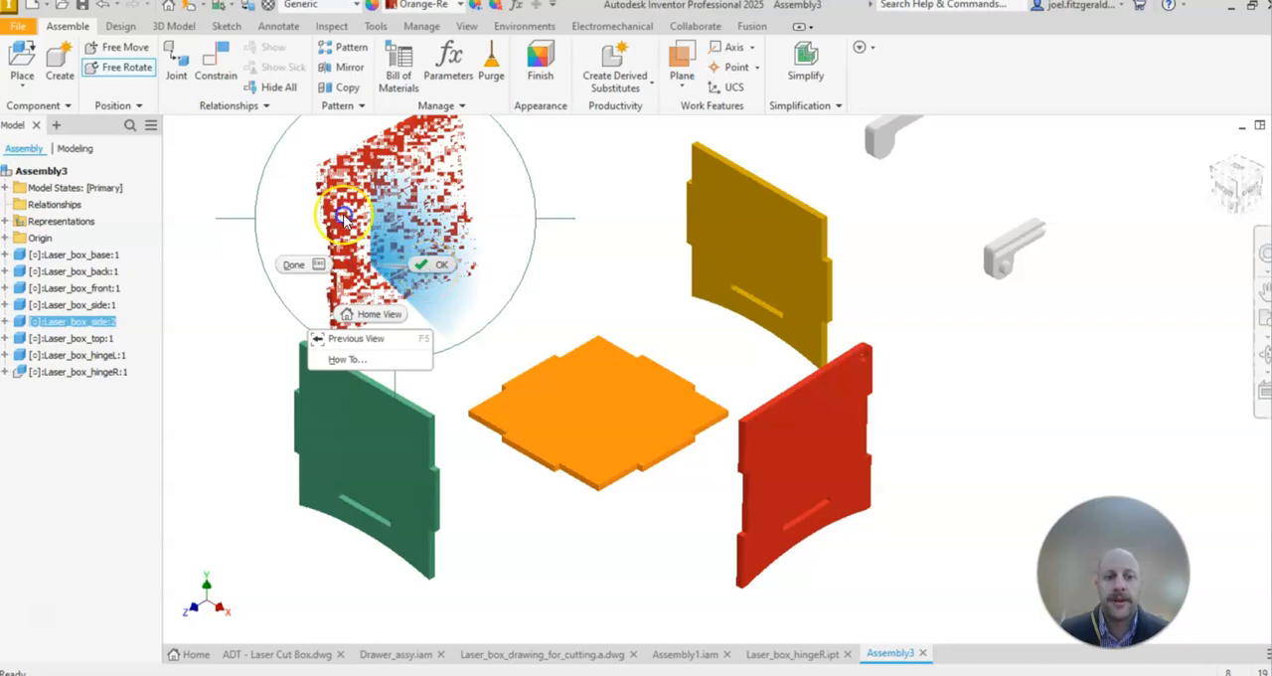
left_click(651, 249)
middle_click_drag(645, 246, 625, 296)
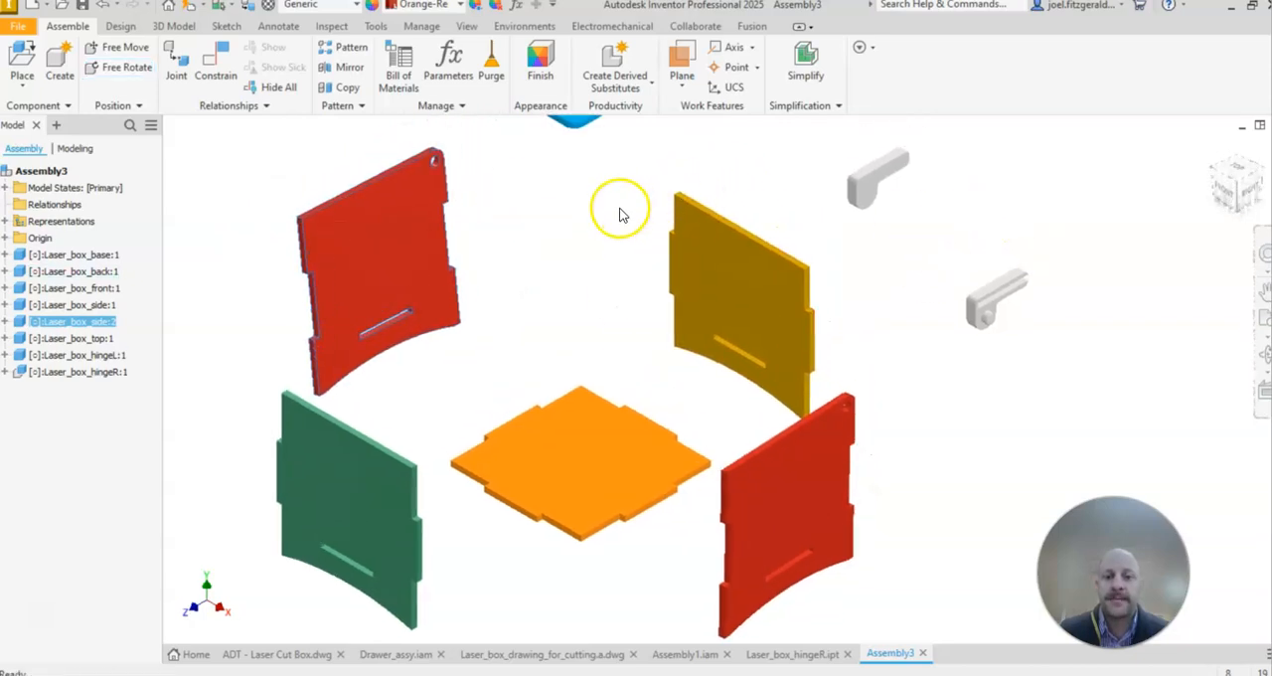
Step: Reposition the top panel above the base and free-rotate it to a slightly different tilt
scroll(620, 210, "down", 3)
middle_click_drag(620, 210, 604, 306)
left_click_drag(622, 185, 652, 212)
left_click(721, 255)
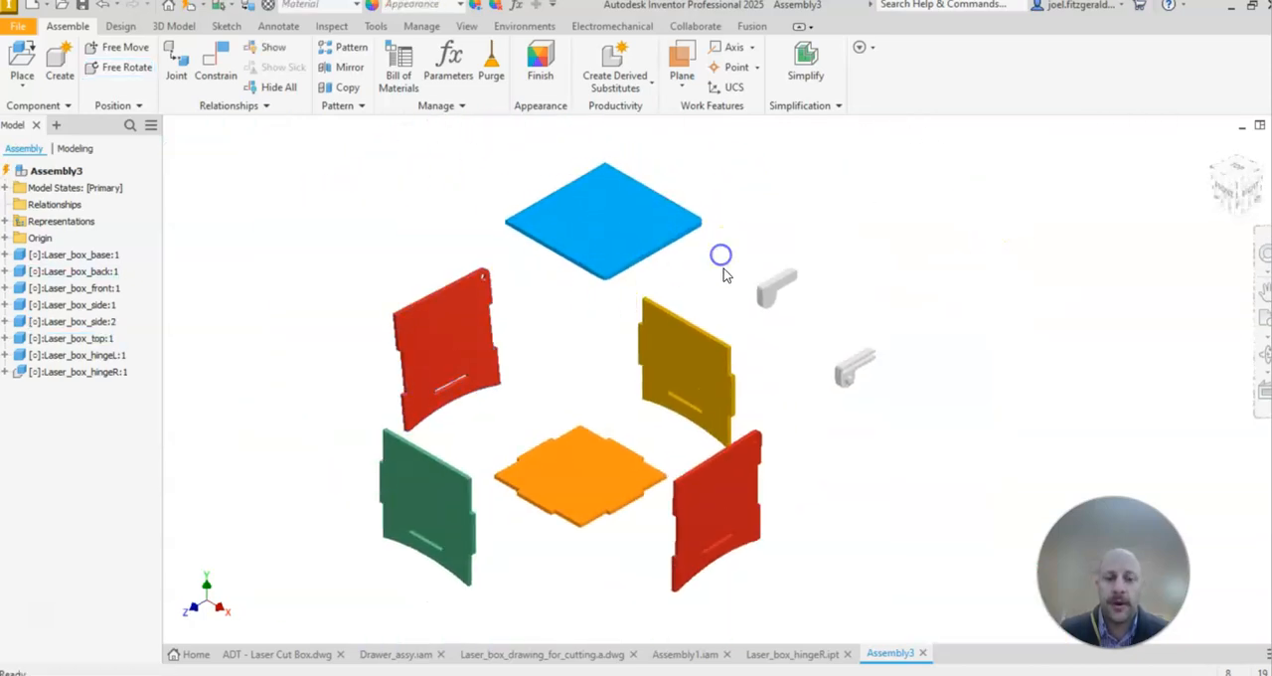
middle_click_drag(724, 274, 712, 238)
left_click(137, 66)
left_click_drag(587, 203, 481, 276)
right_click(840, 168)
left_click(899, 169)
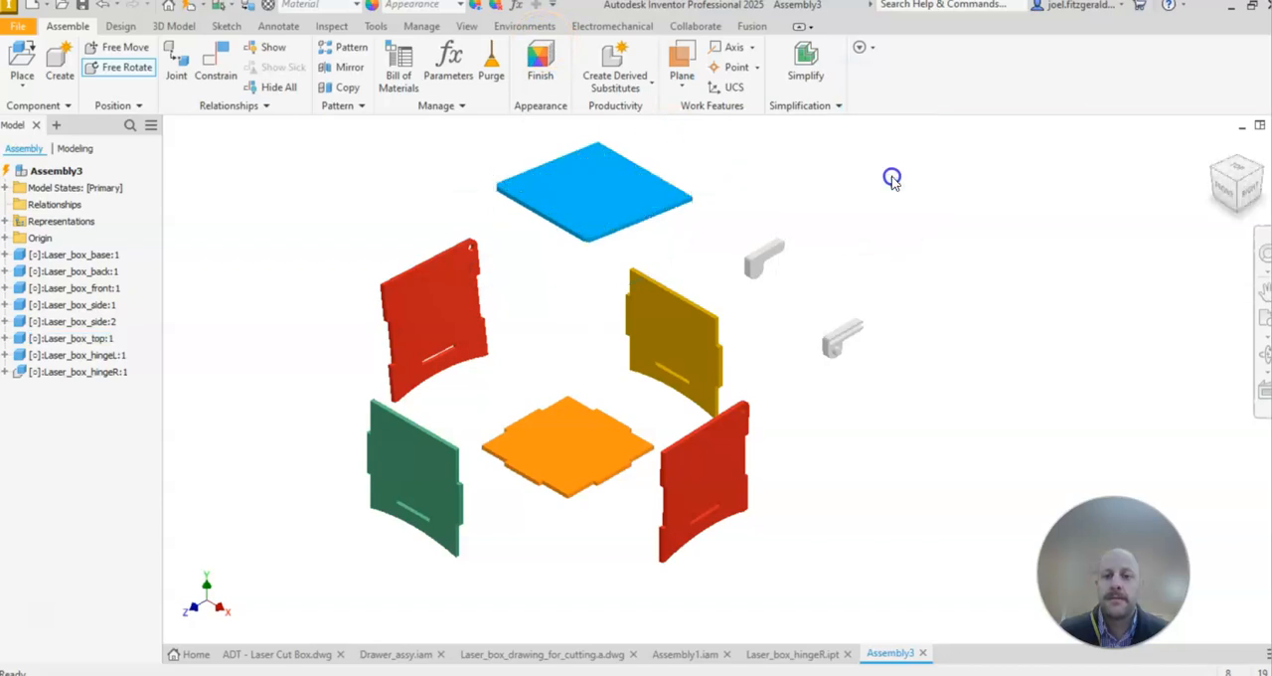
Step: Nudge the base between the panels and ground it in place
middle_click_drag(553, 332, 577, 310)
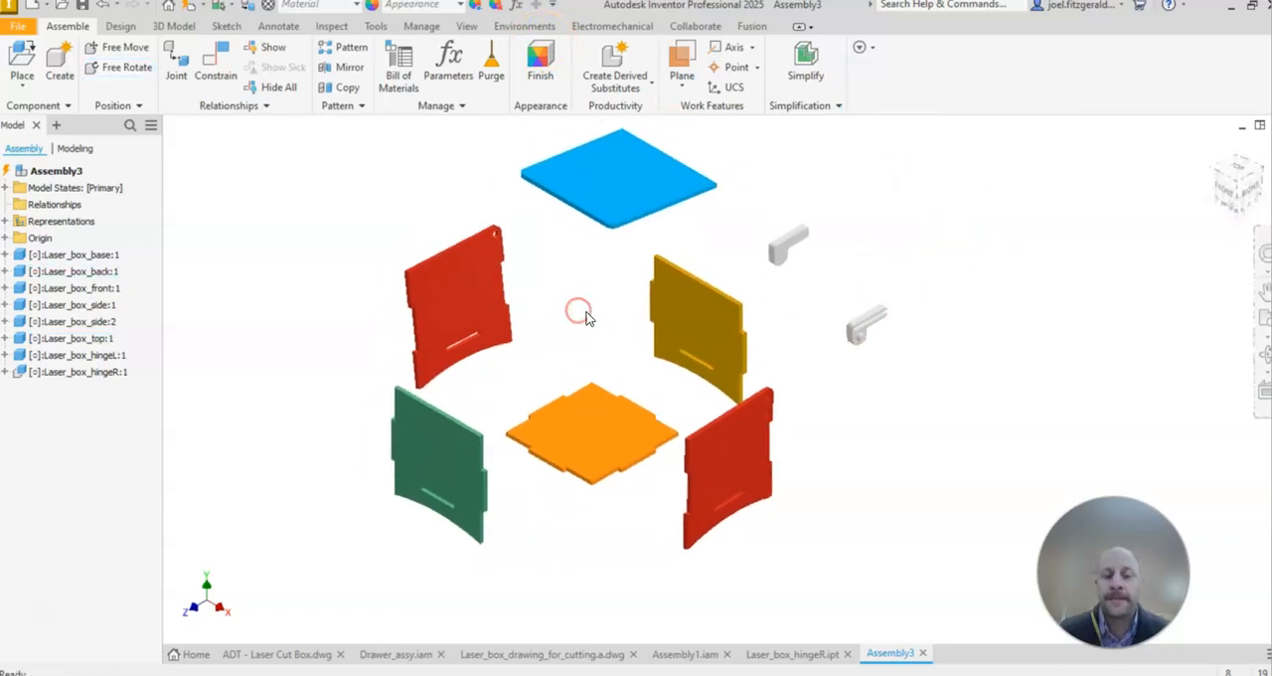
left_click_drag(606, 423, 602, 418)
right_click(593, 411)
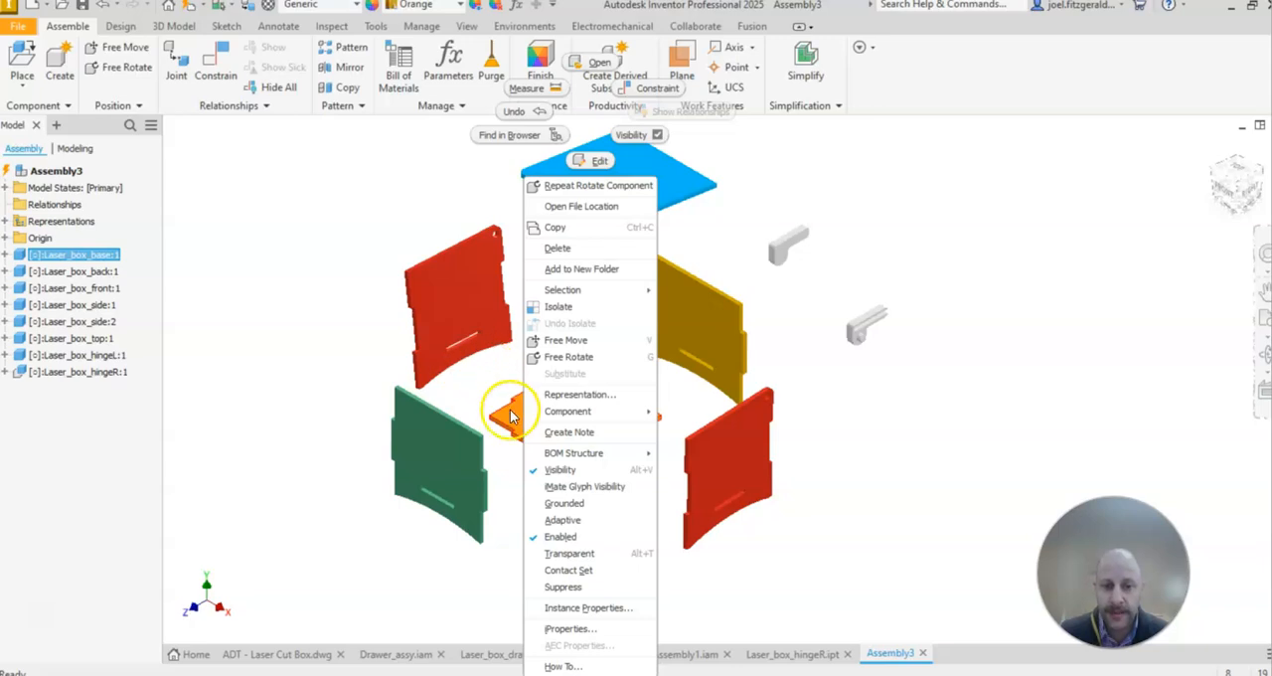
left_click(561, 503)
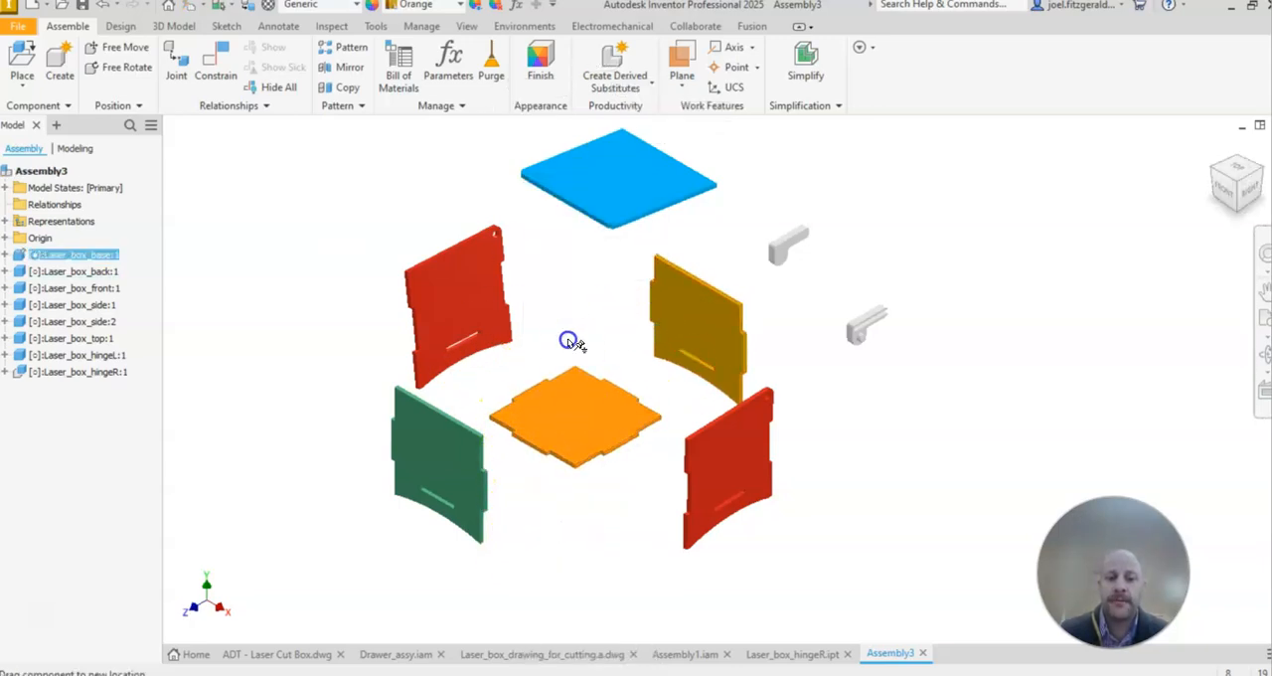
Step: Move the back panel and Laser_box_side:2 closer to the grounded base
scroll(503, 394, "up", 3)
left_click_drag(849, 261, 801, 259)
left_click_drag(426, 250, 536, 287)
left_click(724, 266)
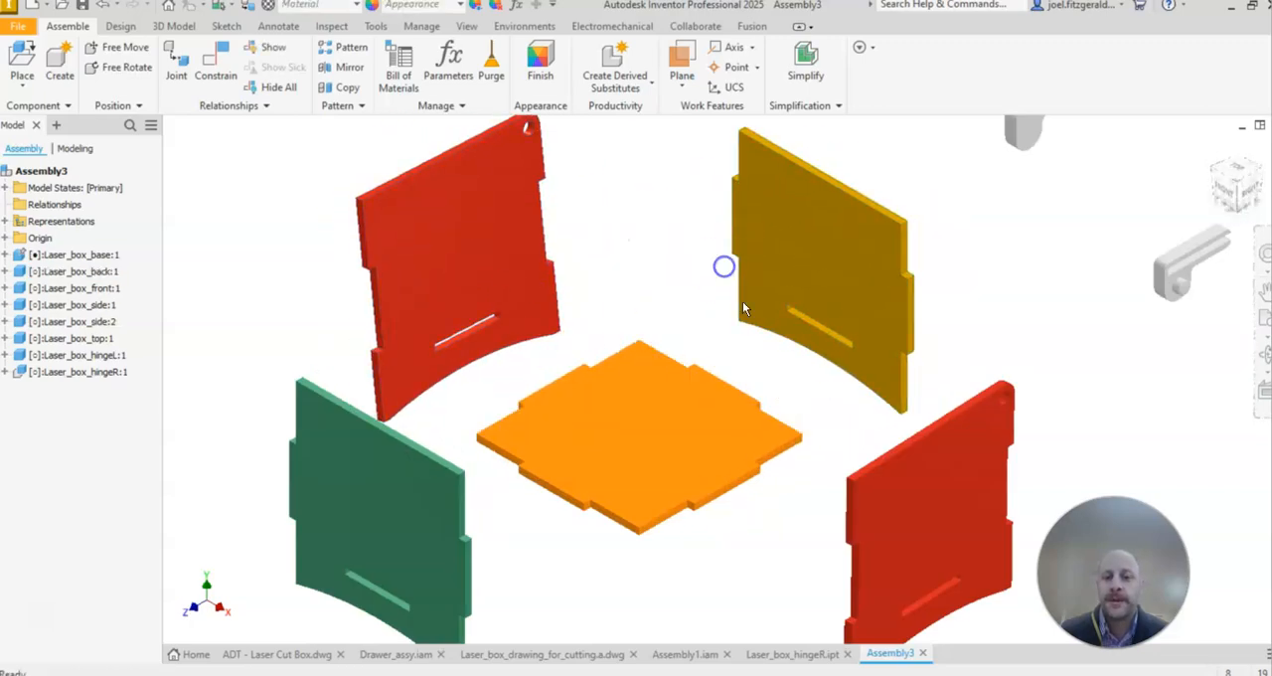
middle_click_drag(1012, 236, 973, 228)
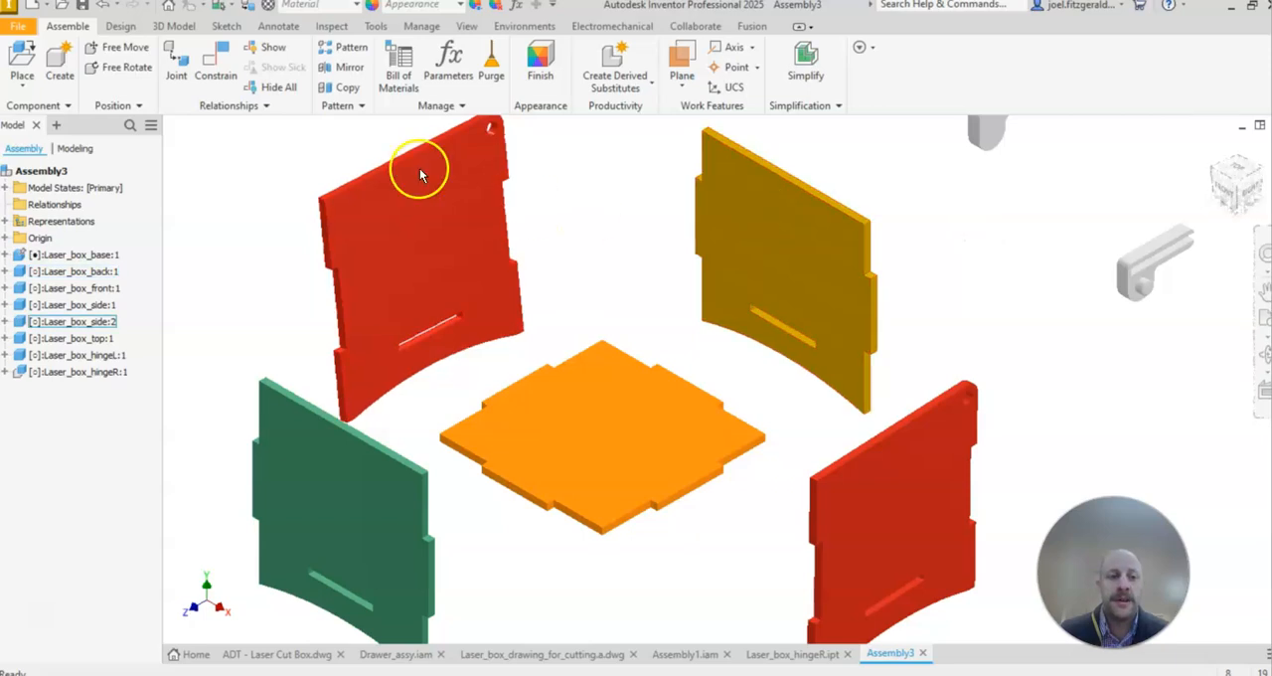
Step: Start a Mate constraint with the lower face of the slot in Laser_box_side:2 as the first selection
left_click(216, 66)
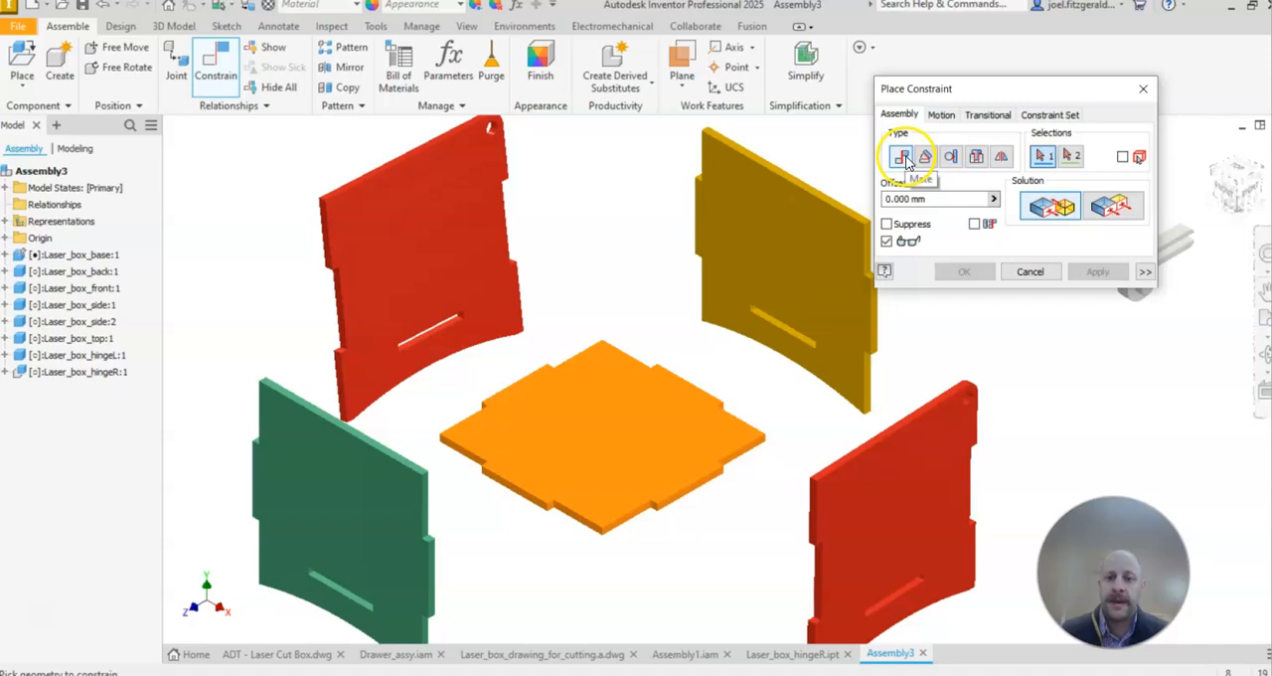
scroll(229, 316, "up", 3)
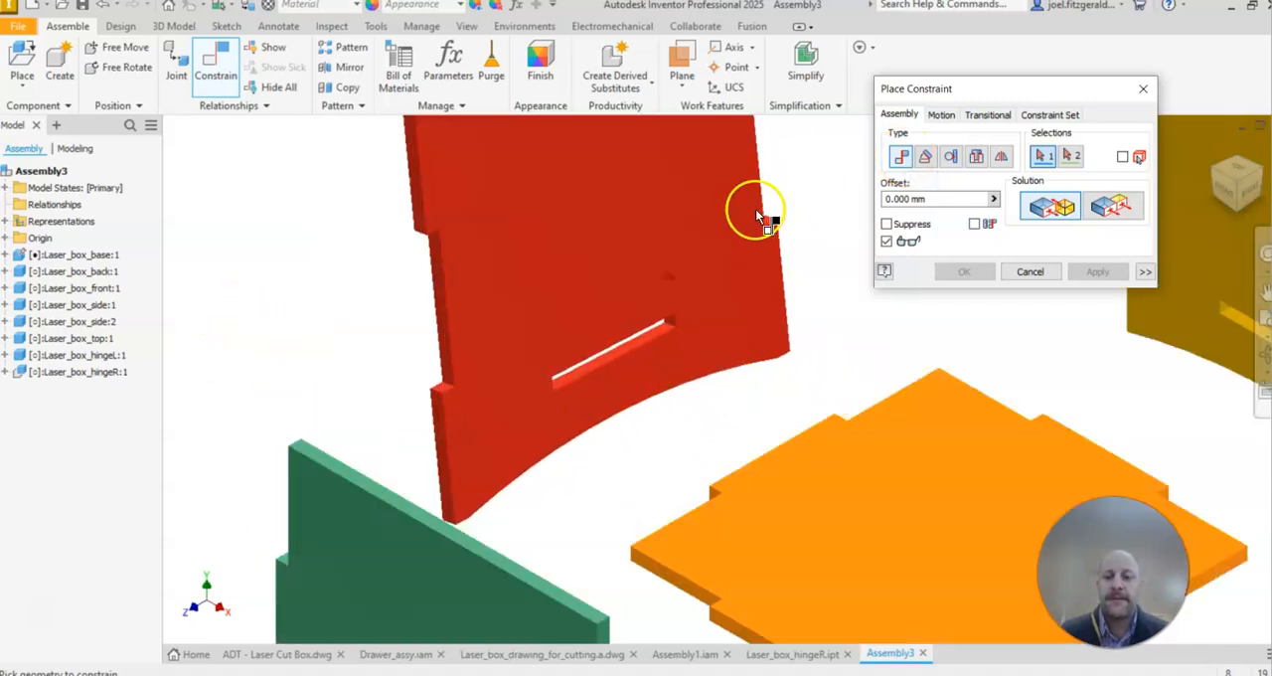
middle_click_drag(279, 249, 225, 172)
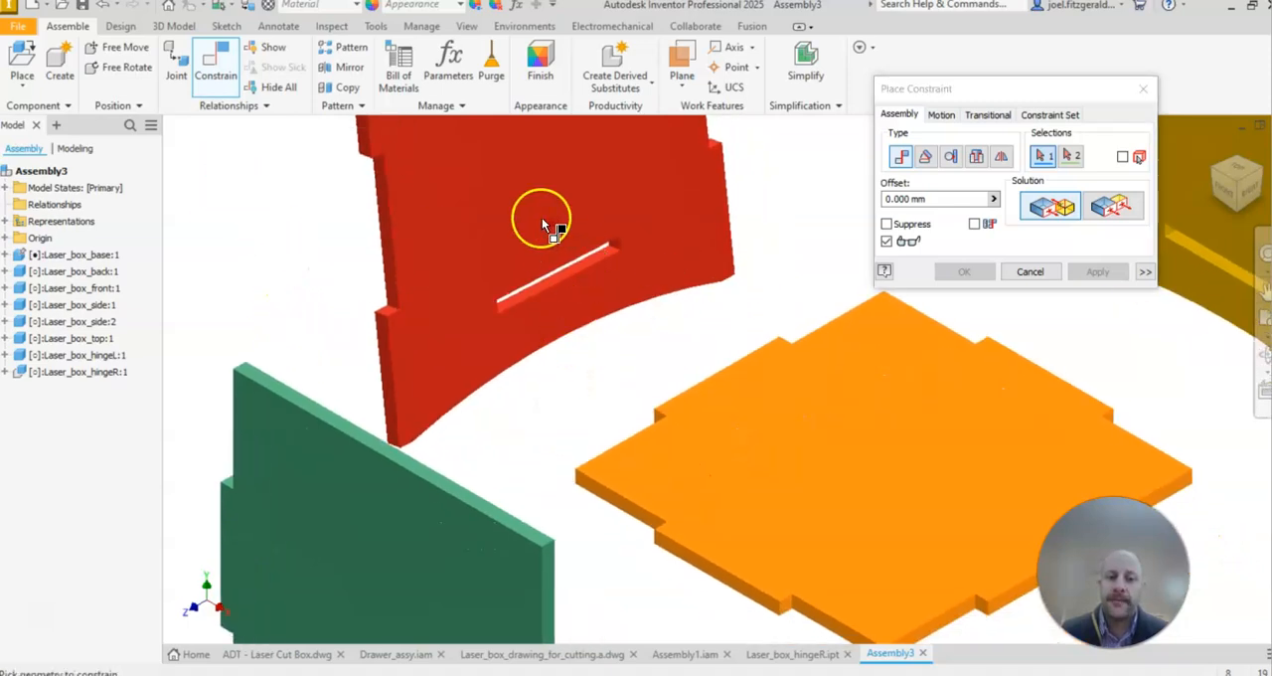
scroll(592, 343, "up", 2)
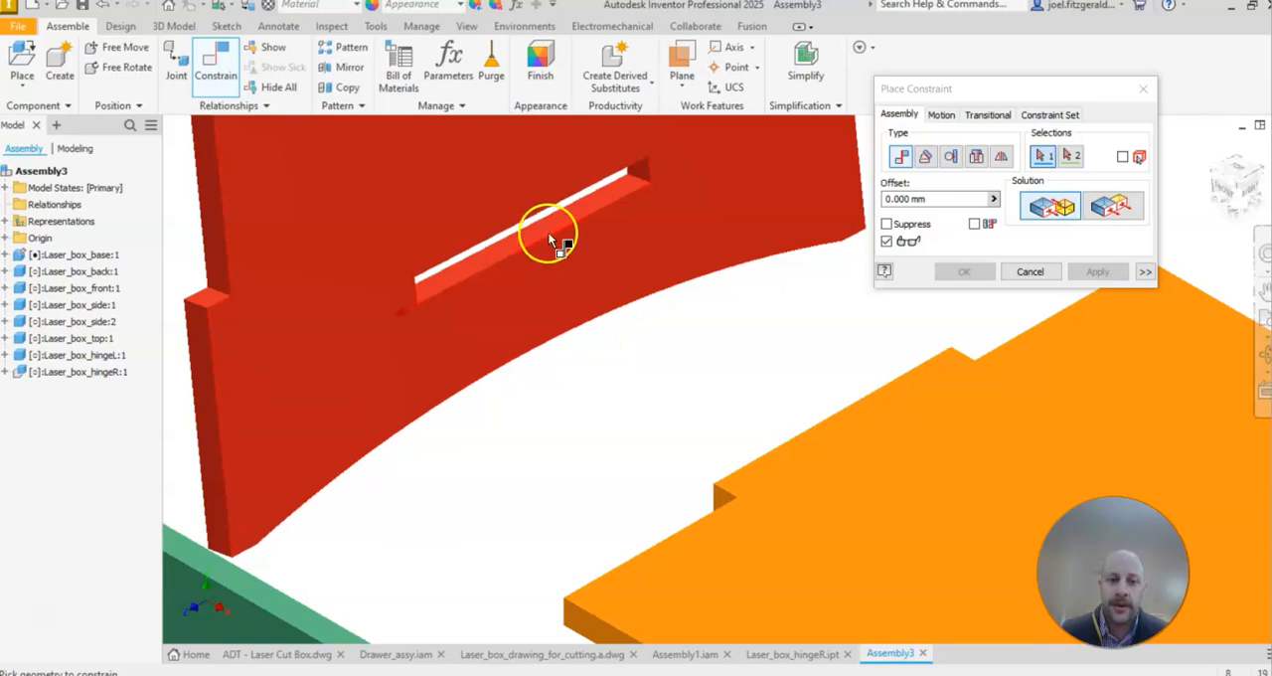
scroll(561, 245, "up", 3)
left_click(519, 238)
scroll(681, 506, "down", 2)
scroll(615, 318, "up", 4)
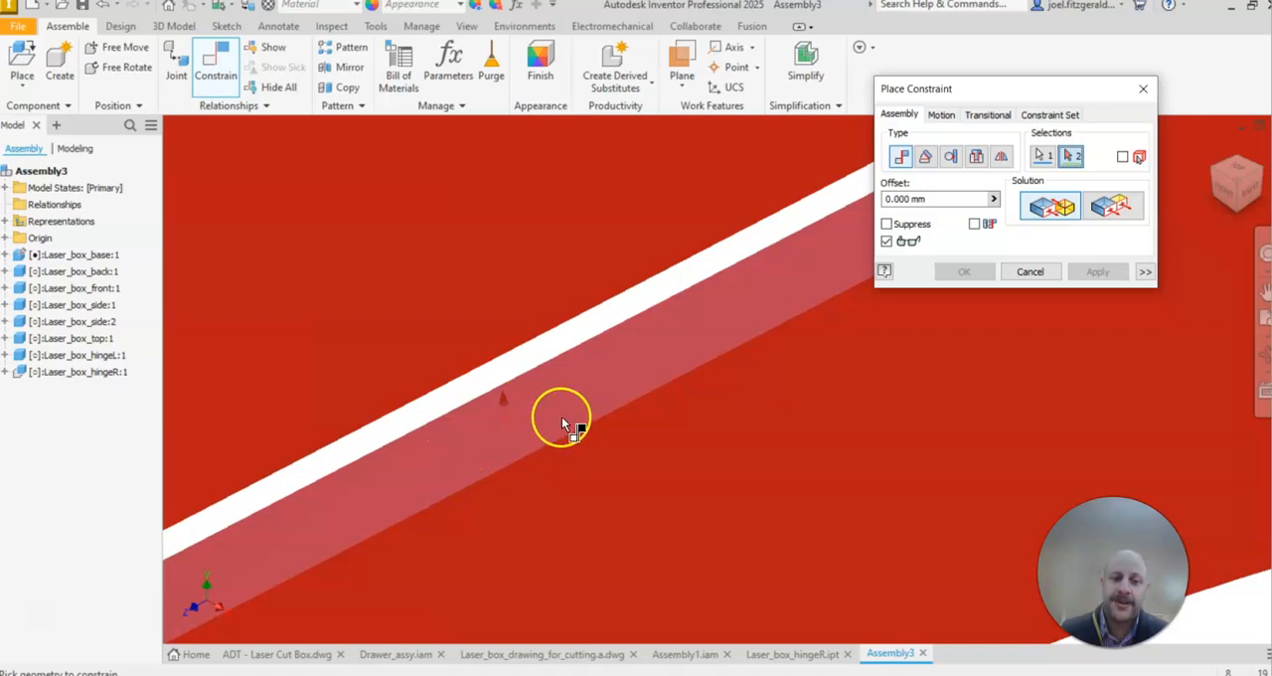
scroll(559, 371, "down", 3)
scroll(661, 420, "down", 2)
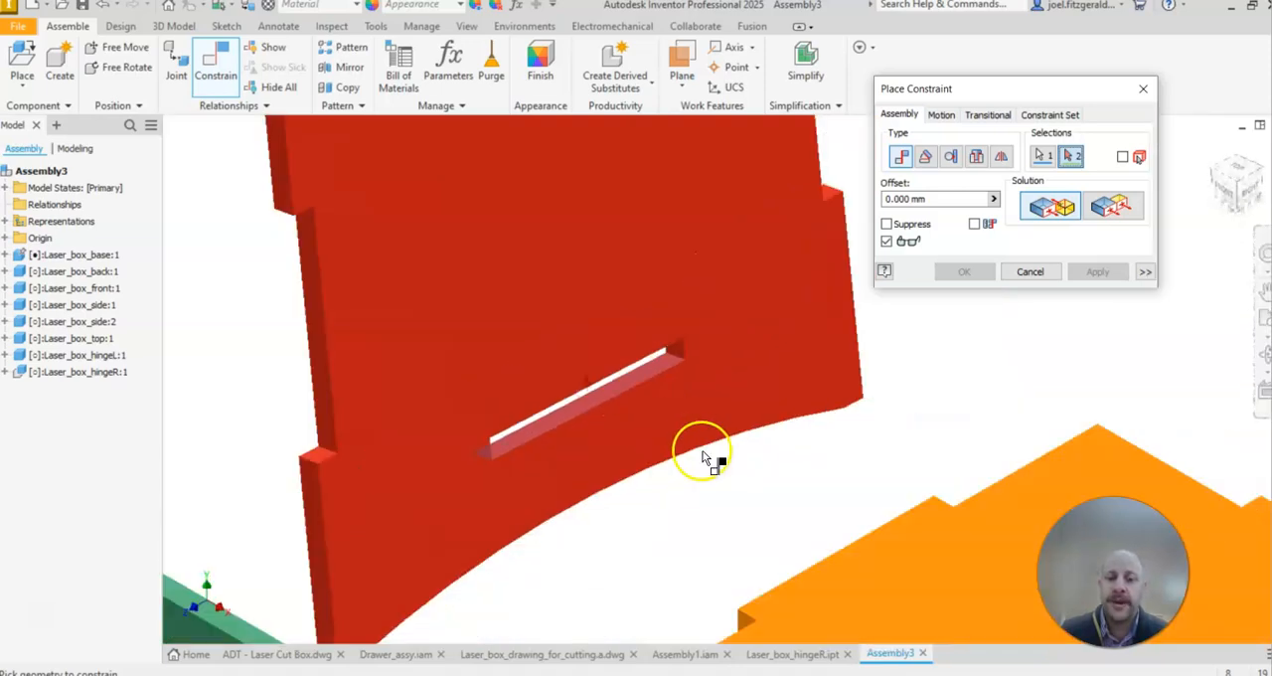
Step: Mate the slot face to the underside of the base with a 0 mm offset and apply the constraint
middle_click_drag(699, 447, 638, 285)
mouse_move(632, 415)
middle_mouse_down("shift")
mouse_move(619, 426)
mouse_move(653, 420)
mouse_move(647, 399)
middle_mouse_up("shift")
mouse_move(510, 251)
middle_mouse_down("shift")
mouse_move(554, 352)
mouse_move(659, 338)
mouse_move(643, 417)
middle_mouse_up("shift")
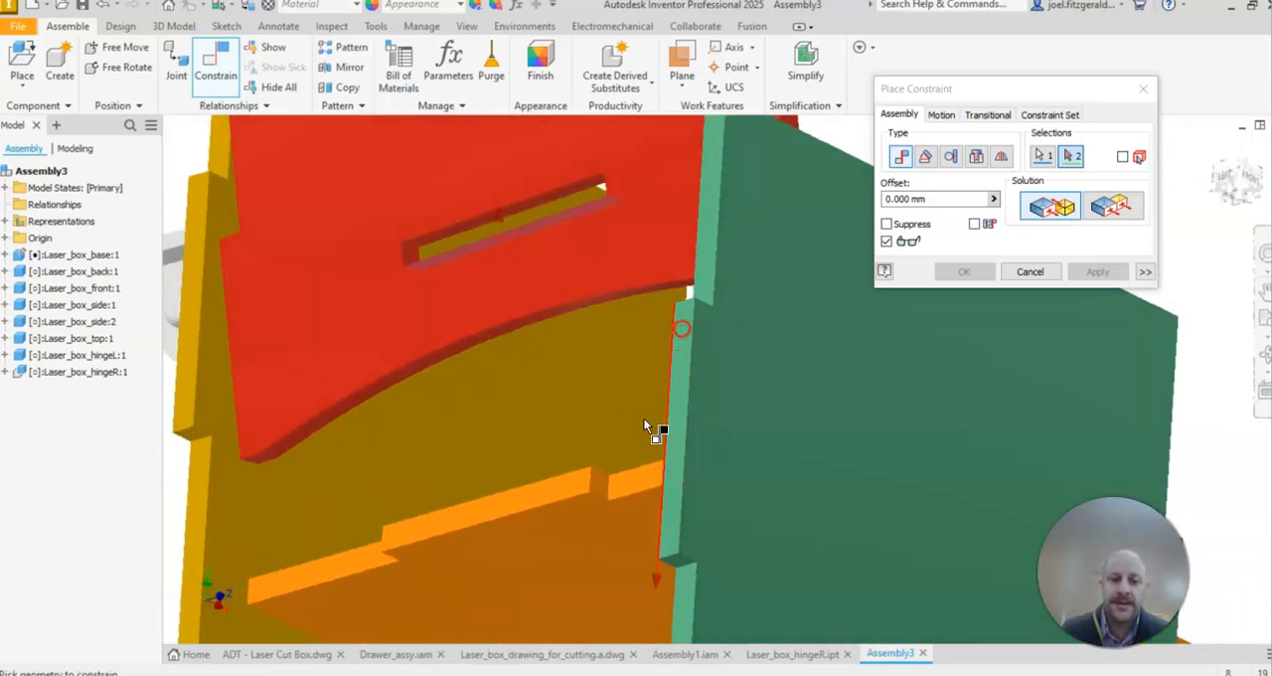
left_click(552, 539)
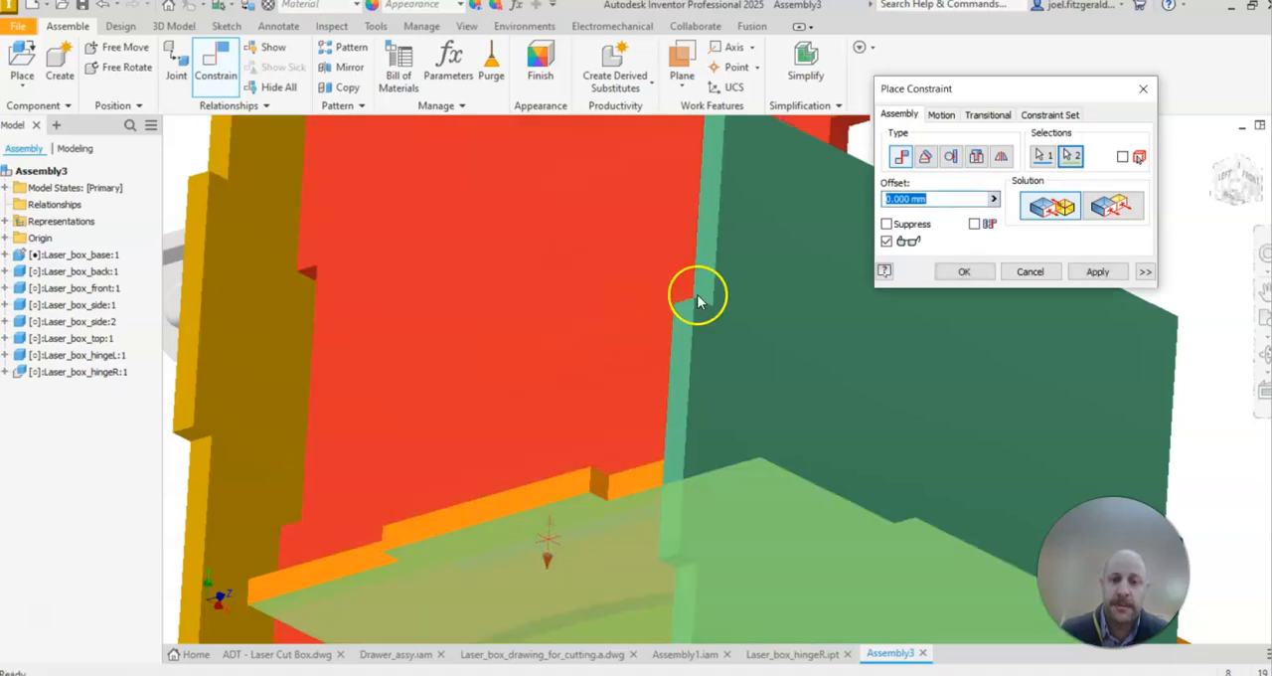
scroll(548, 389, "down", 10)
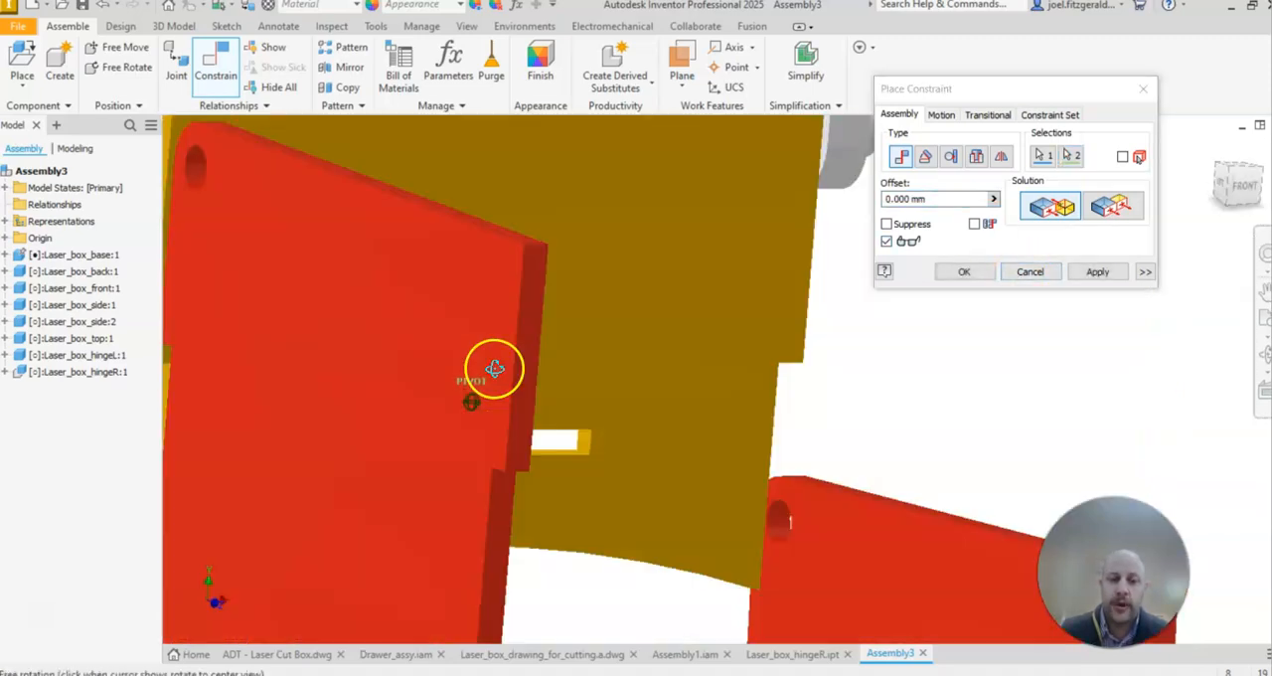
scroll(549, 247, "up", 2)
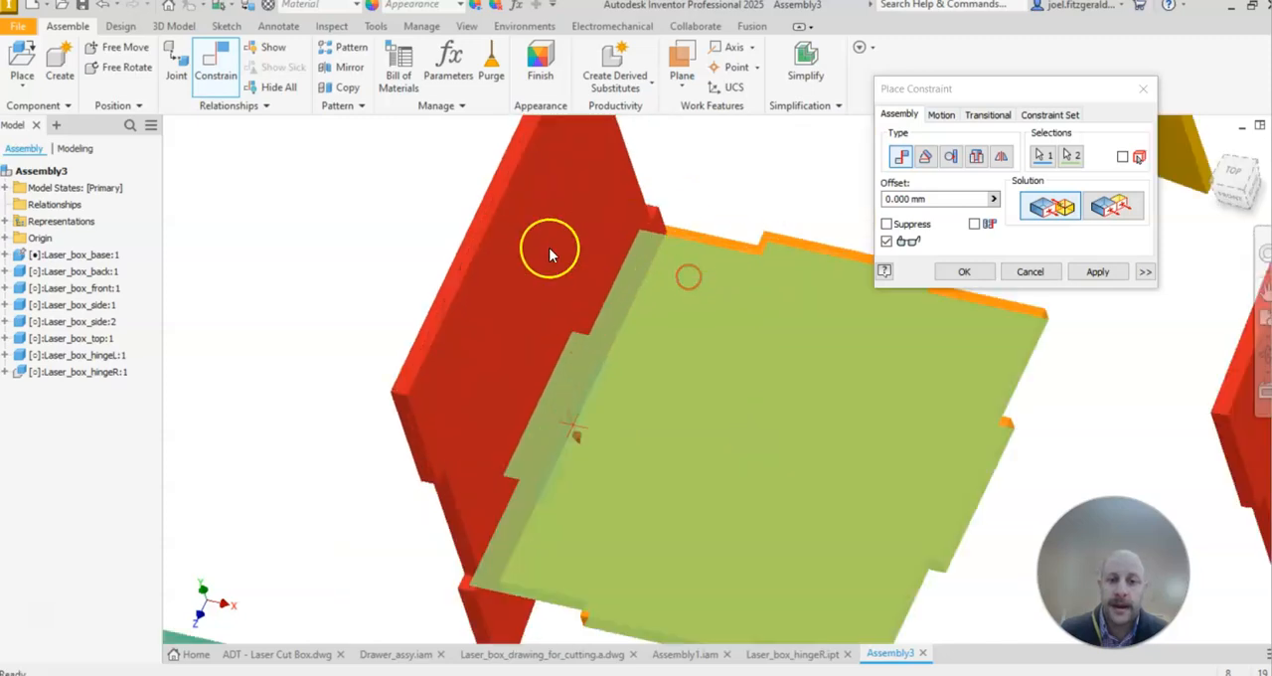
left_click(1097, 272)
Step: End constraint placement and slide Laser_box_side:2 outward, clear of the base's edge
middle_click_drag(540, 491, 395, 508)
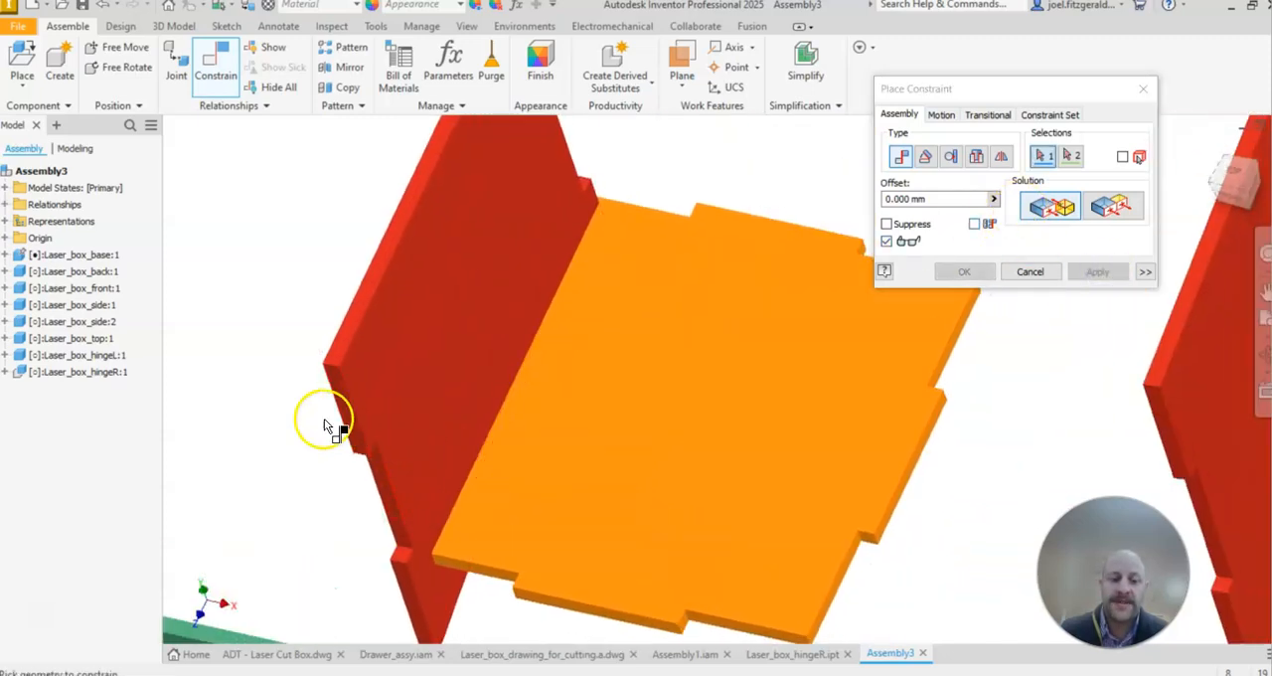
middle_click_drag(301, 376, 313, 244)
middle_click_drag(459, 299, 596, 187)
left_click(1030, 271)
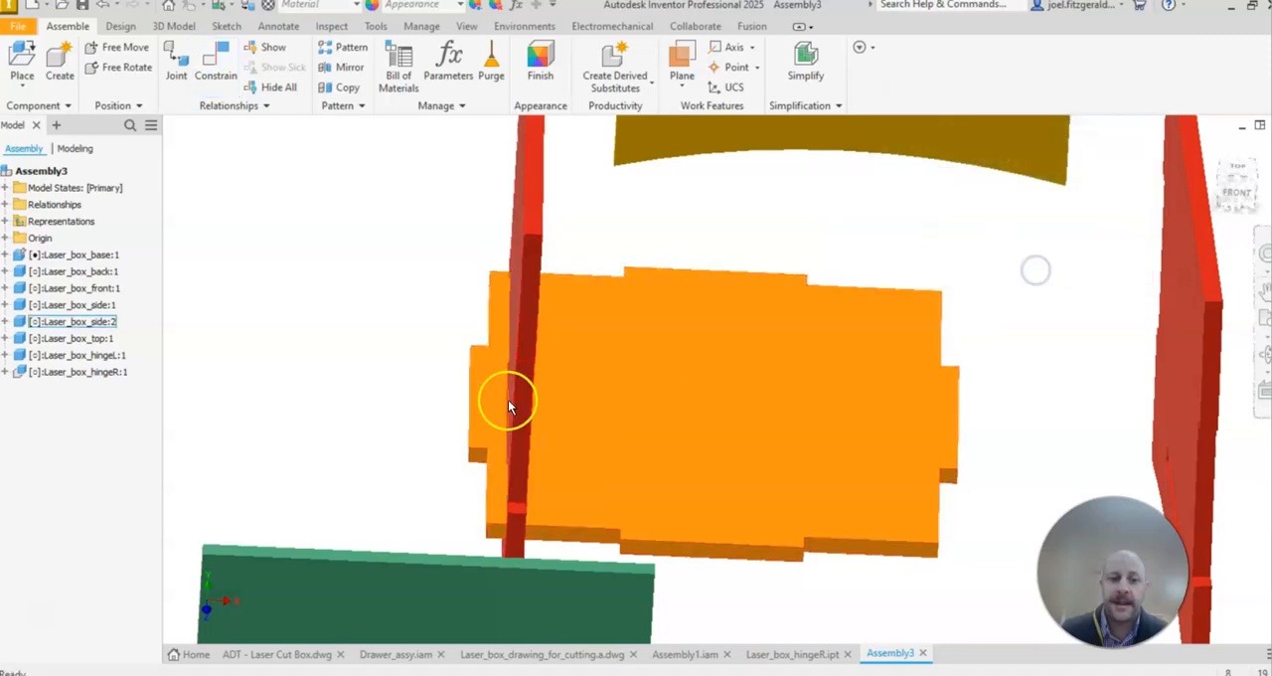
left_click_drag(516, 318, 369, 310)
middle_click_drag(535, 424, 400, 451)
middle_click_drag(502, 269, 531, 271)
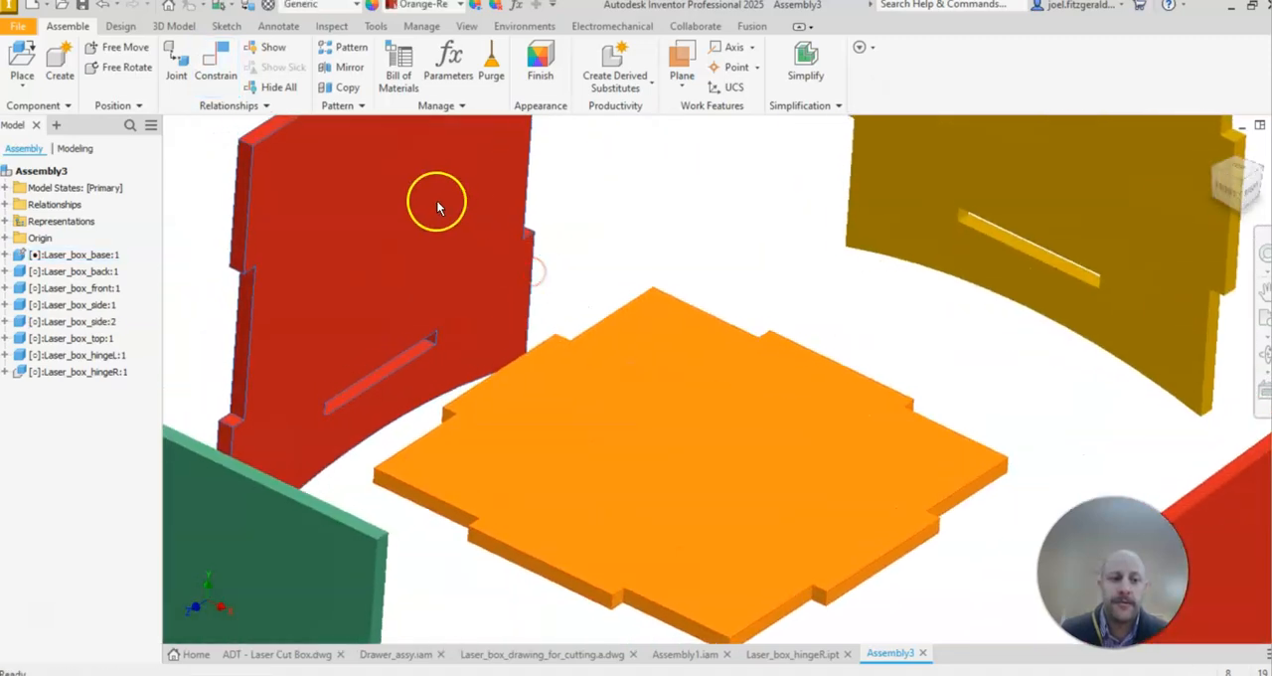
left_click_drag(519, 232, 483, 257)
Step: Examine the mate stored under Laser_box_side:2, the faces it links and its available editing options
left_click(5, 322)
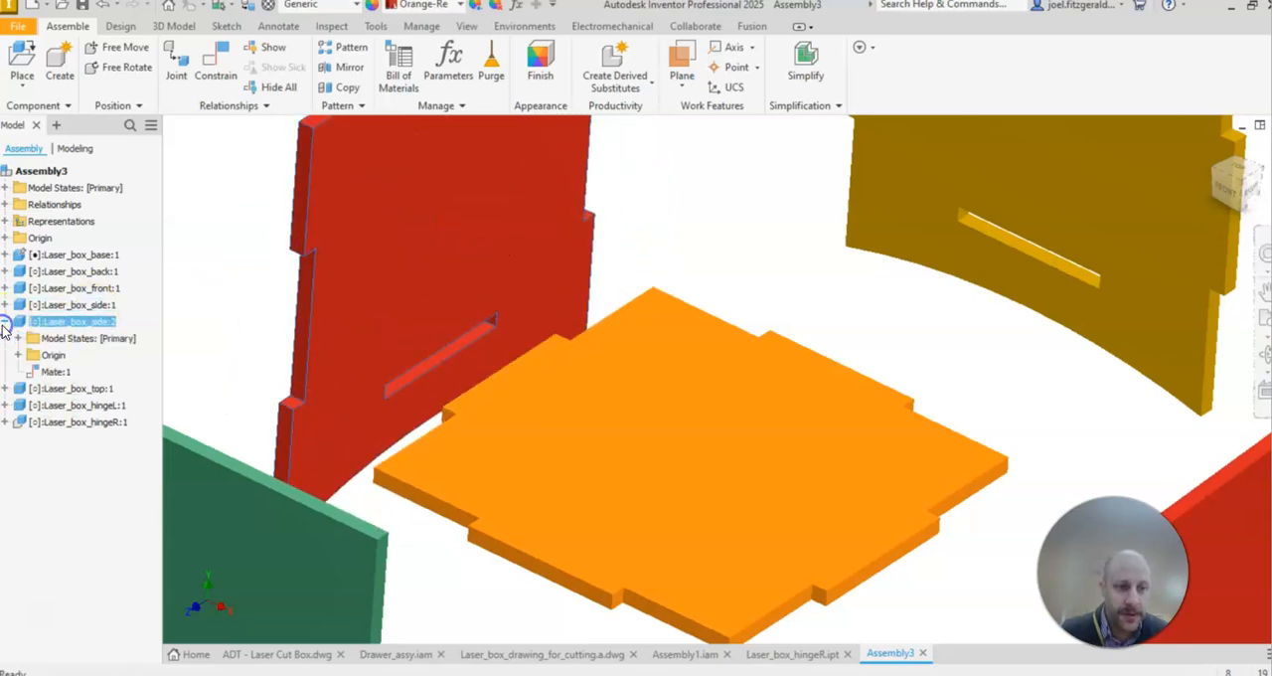
left_click(49, 373)
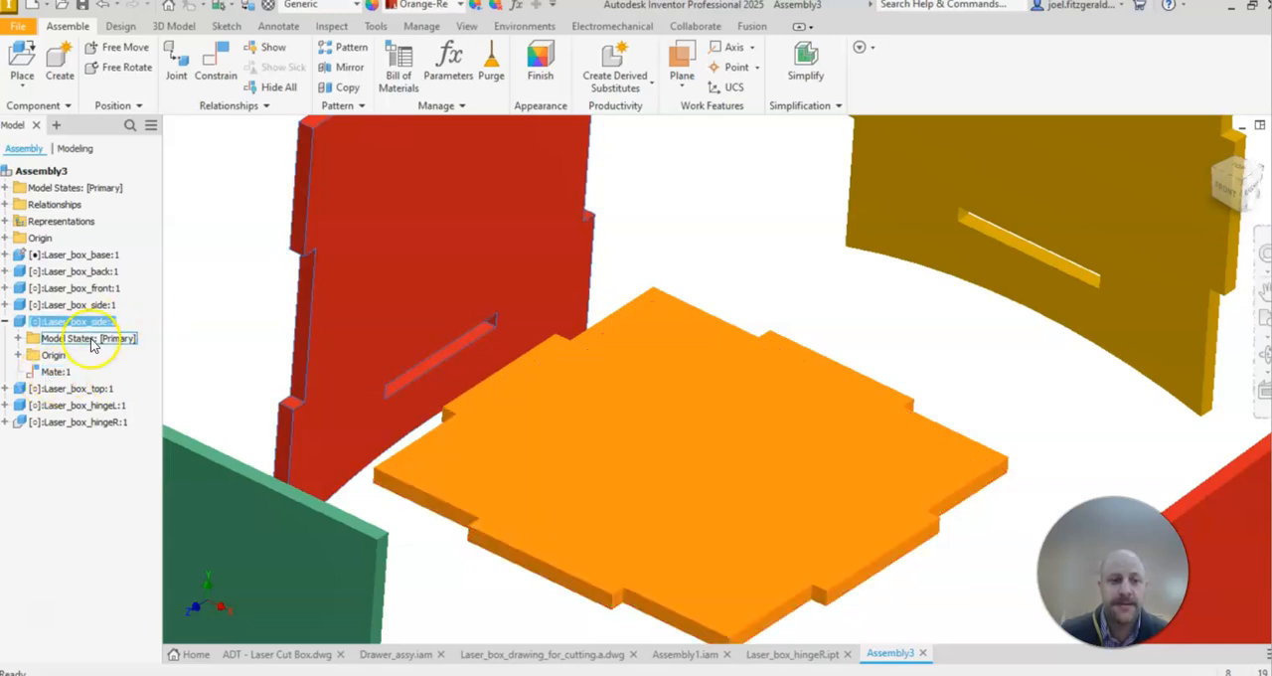
right_click(55, 378)
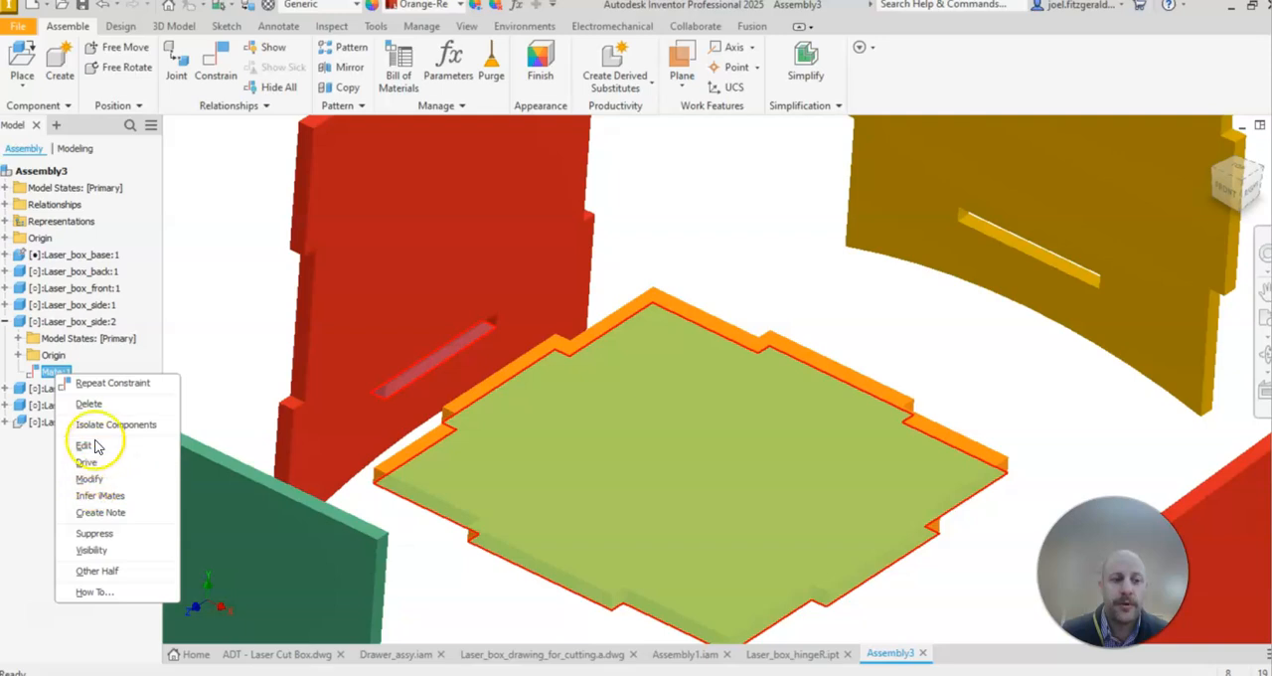
left_click(226, 235)
middle_click_drag(460, 191, 450, 186)
left_click(596, 144)
middle_click_drag(719, 209, 772, 241)
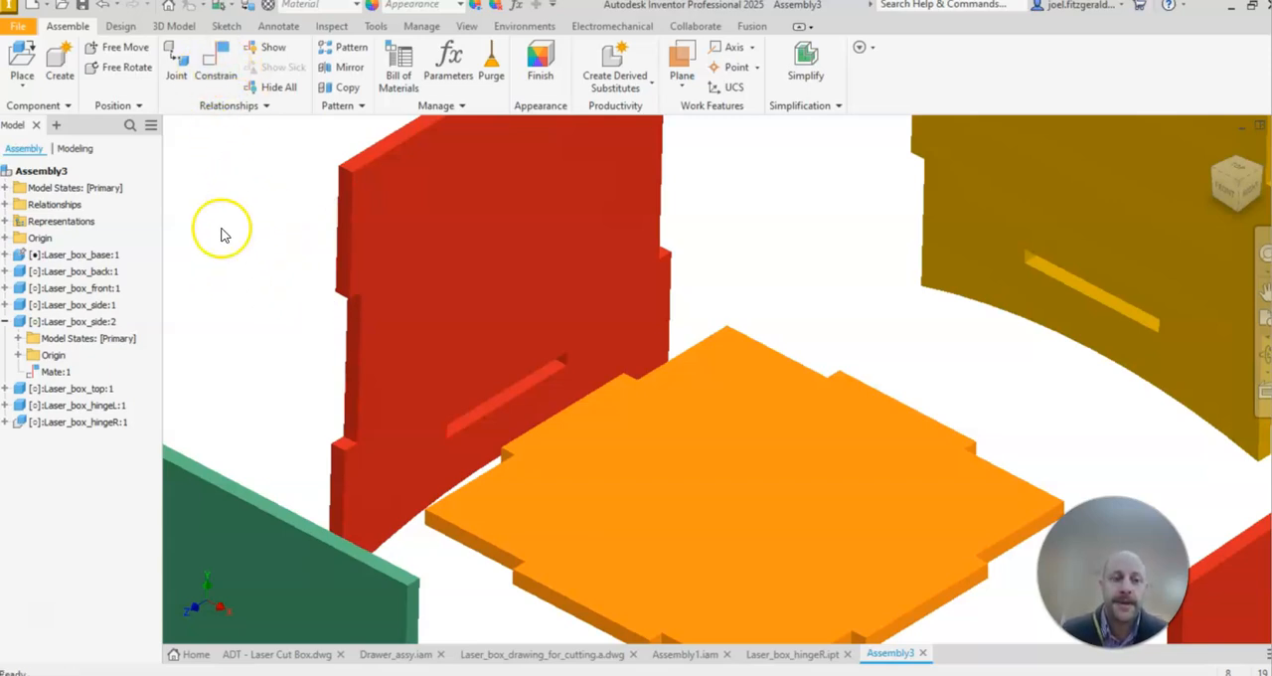
Step: Start a Mate constraint pairing the end face of the slot in Laser_box_side:2 with the end face of the base's matching tab
left_click(208, 80)
scroll(557, 327, "up", 6)
middle_click_drag(630, 417, 721, 149)
scroll(718, 153, "up", 3)
left_click(644, 177)
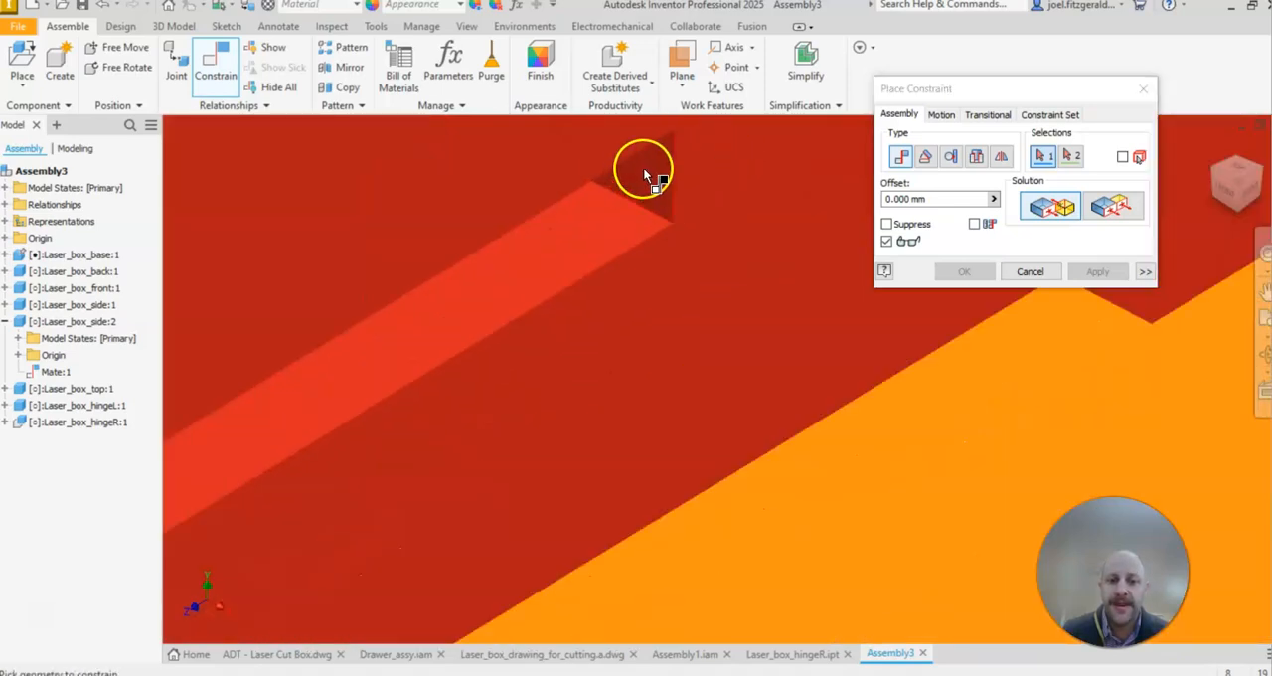
left_click(646, 171)
scroll(658, 497, "down", 5)
mouse_move(679, 484)
middle_mouse_down("shift")
mouse_move(546, 386)
mouse_move(578, 484)
mouse_move(553, 527)
mouse_move(567, 517)
mouse_move(575, 418)
middle_mouse_up("shift")
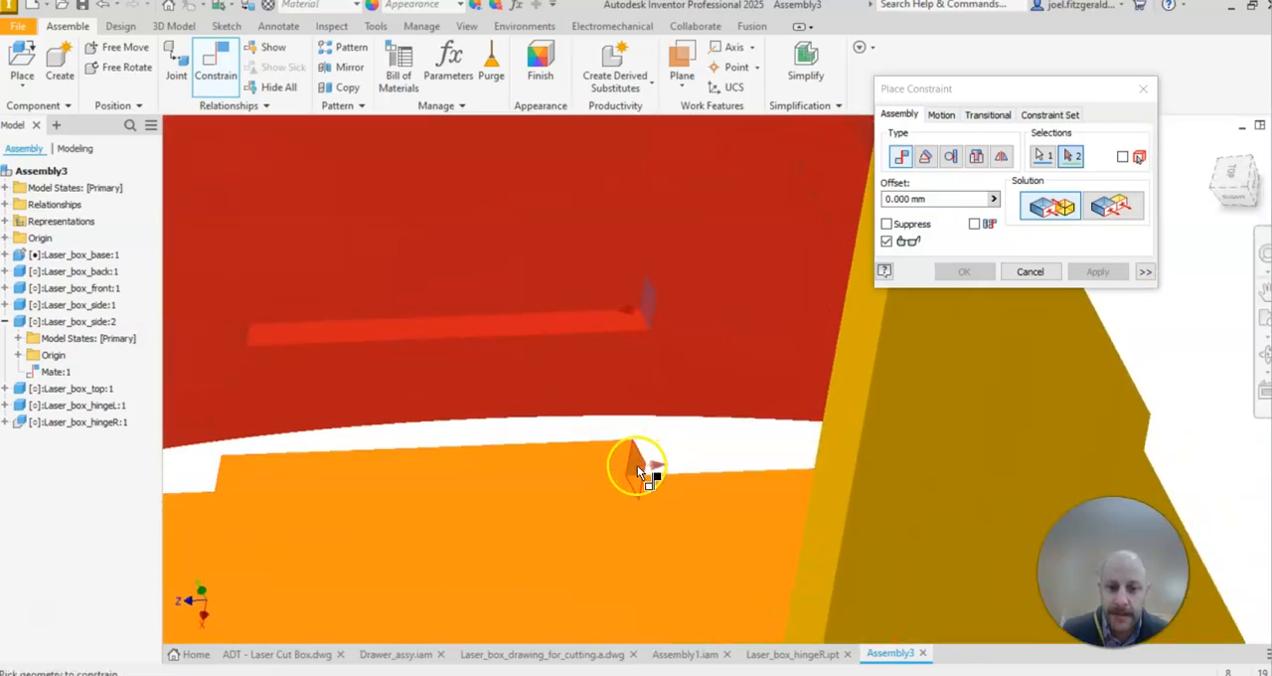
scroll(638, 473, "up", 3)
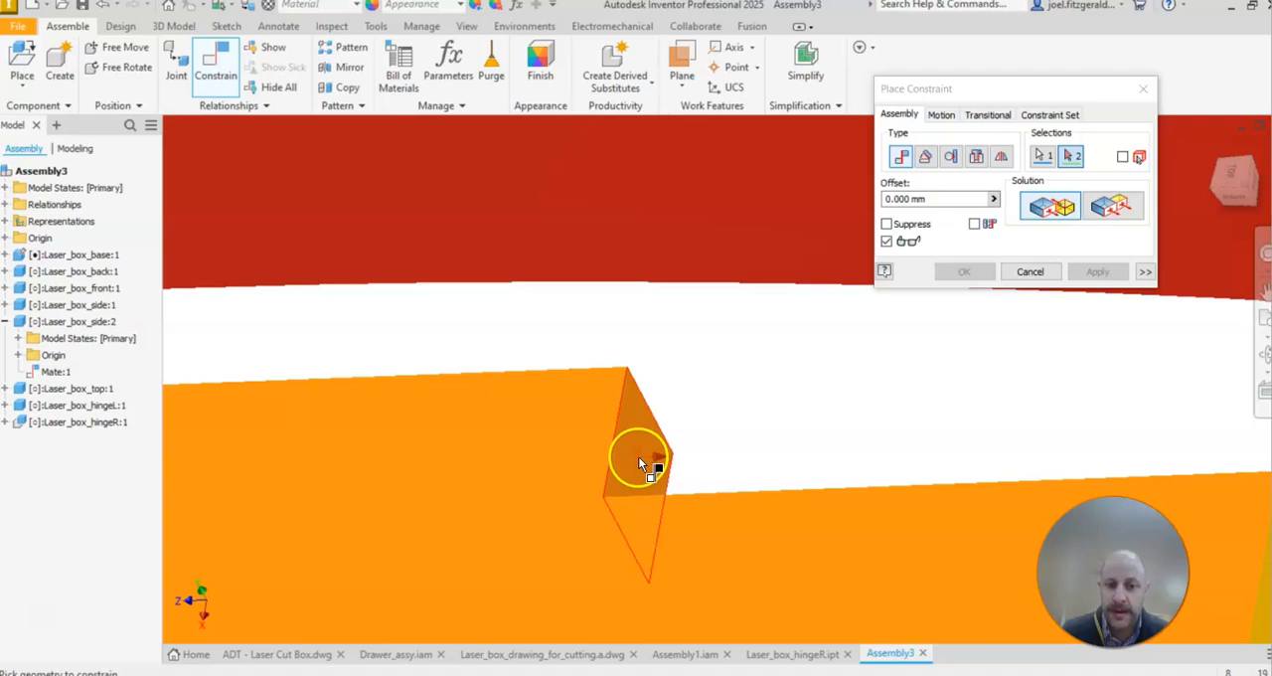
left_click(640, 456)
left_click(691, 471)
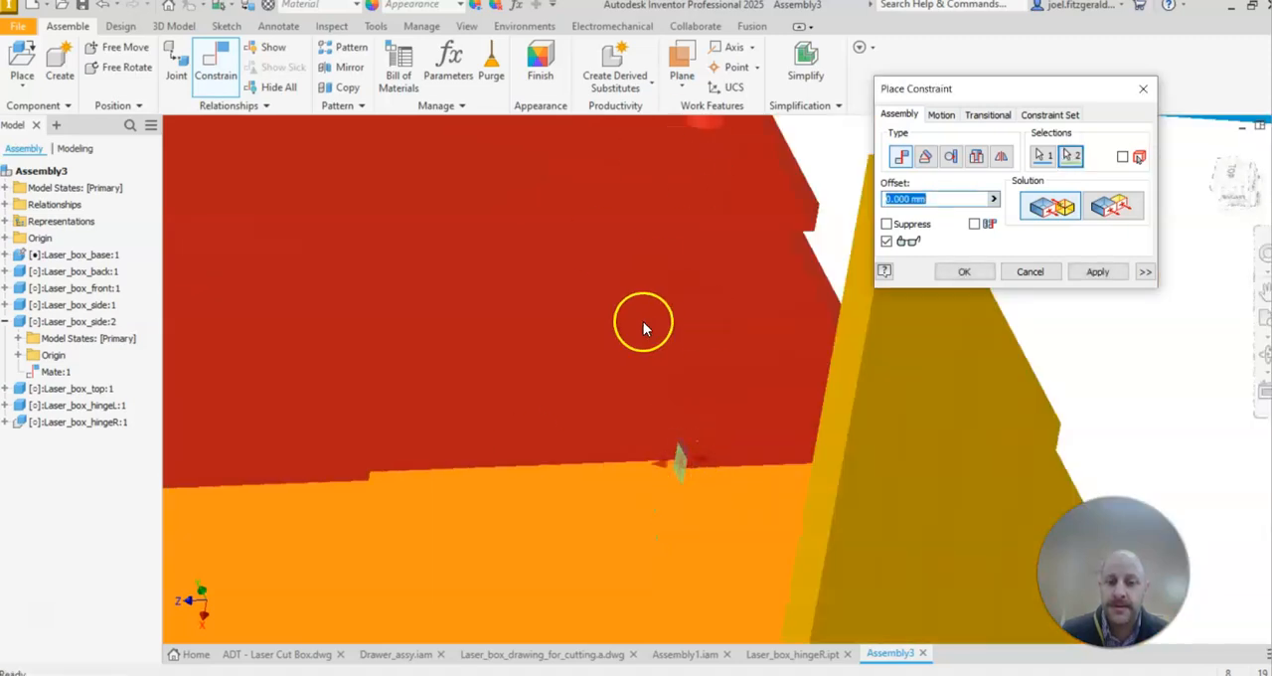
Step: Compare the Flush and Mate solutions for the slot and tab end faces, and accept the constraint as Mate with a 0 mm offset
middle_click_drag(654, 364, 548, 255, "shift")
middle_click_drag(731, 404, 801, 389, "shift")
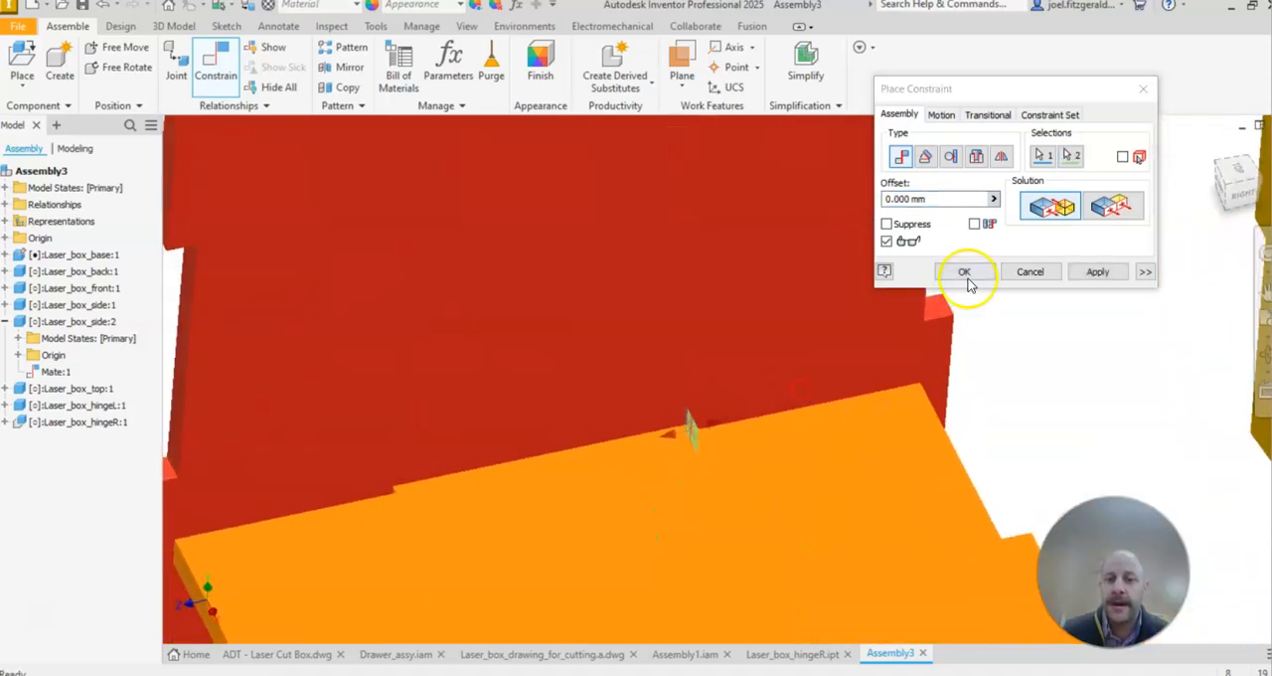
left_click(1106, 210)
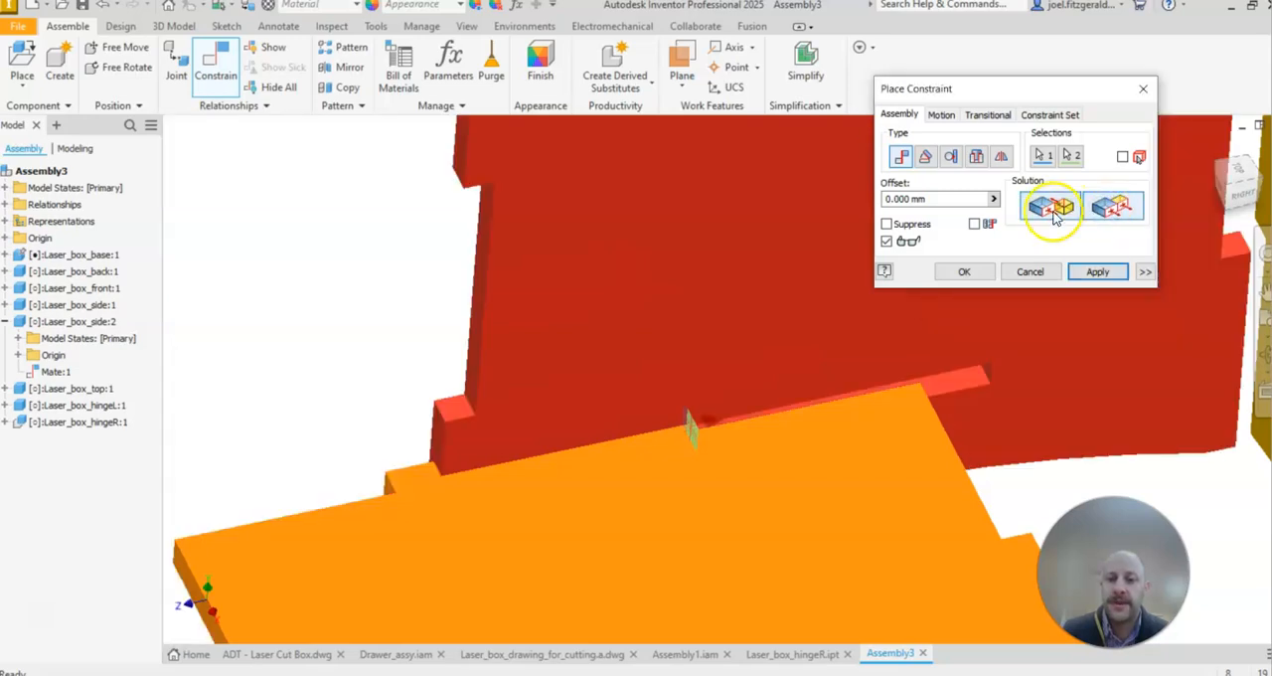
left_click(1055, 212)
left_click(1106, 206)
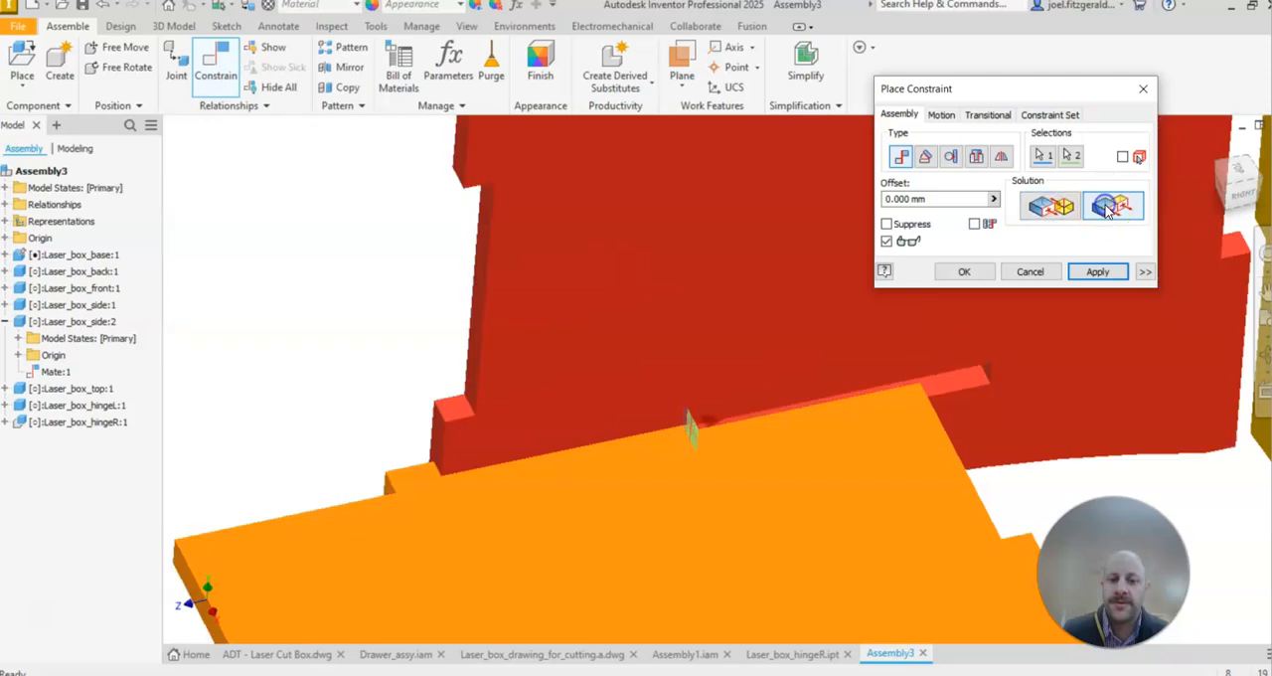
left_click(1102, 207)
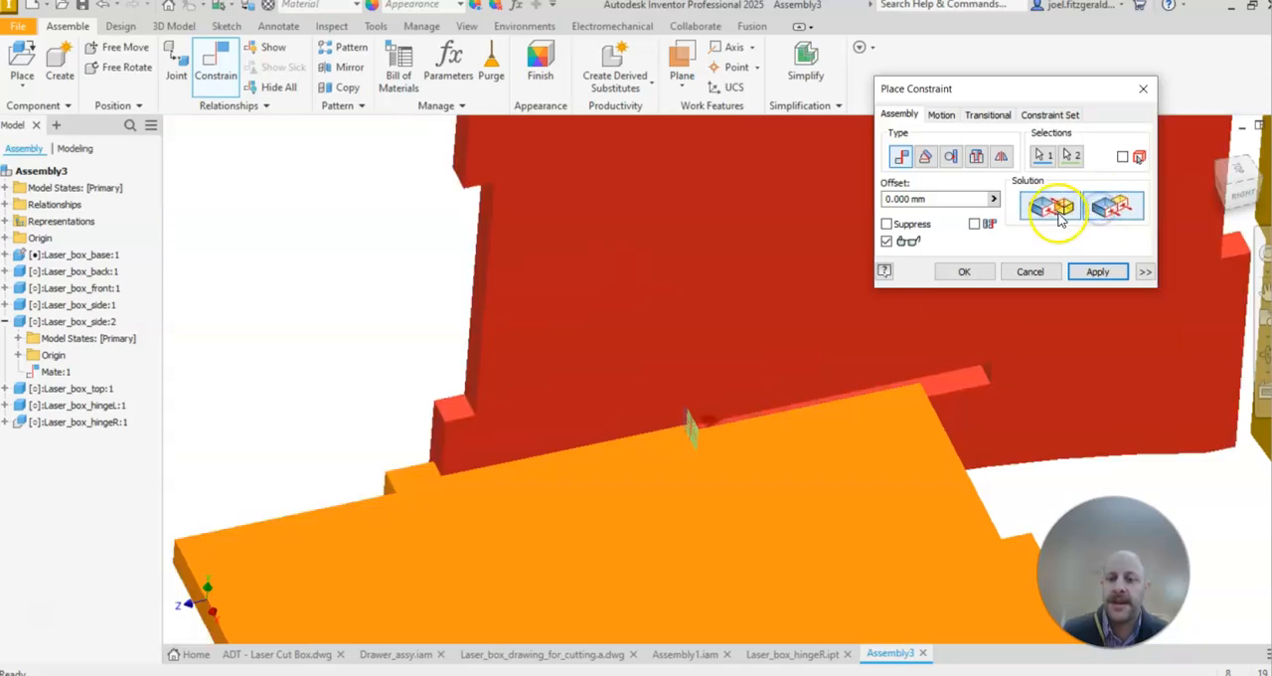
left_click(1059, 213)
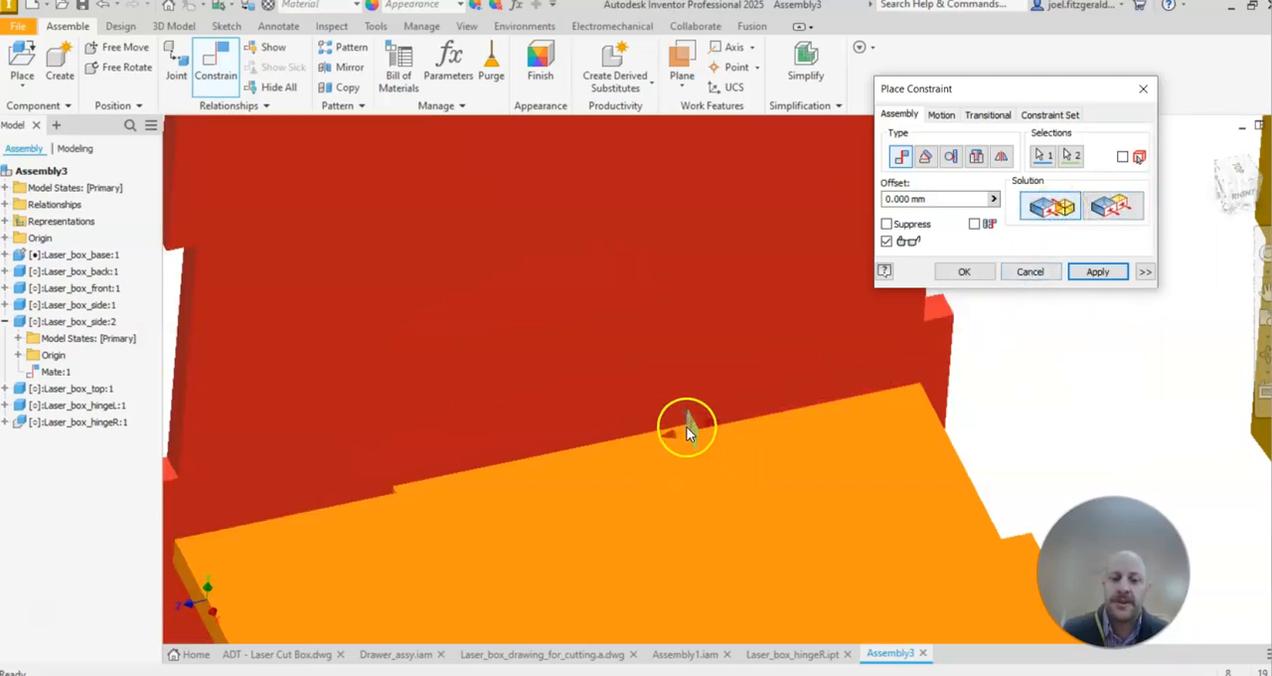
scroll(656, 346, "up", 3)
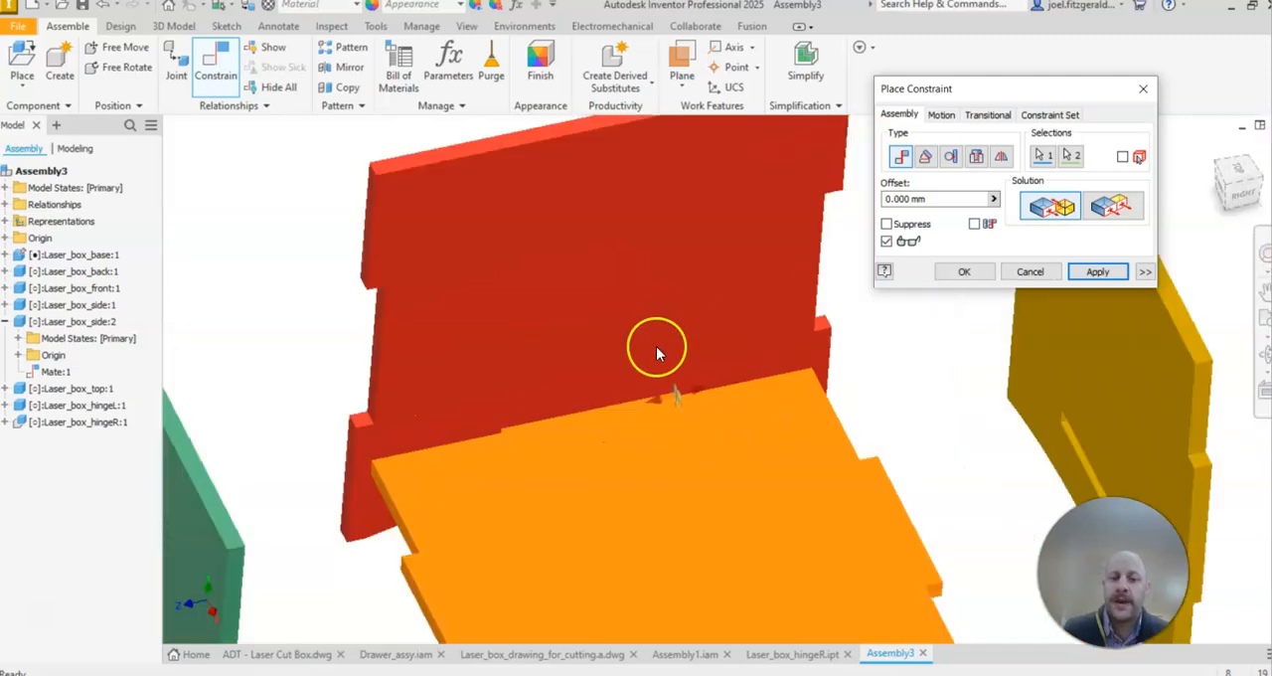
scroll(748, 332, "down", 3)
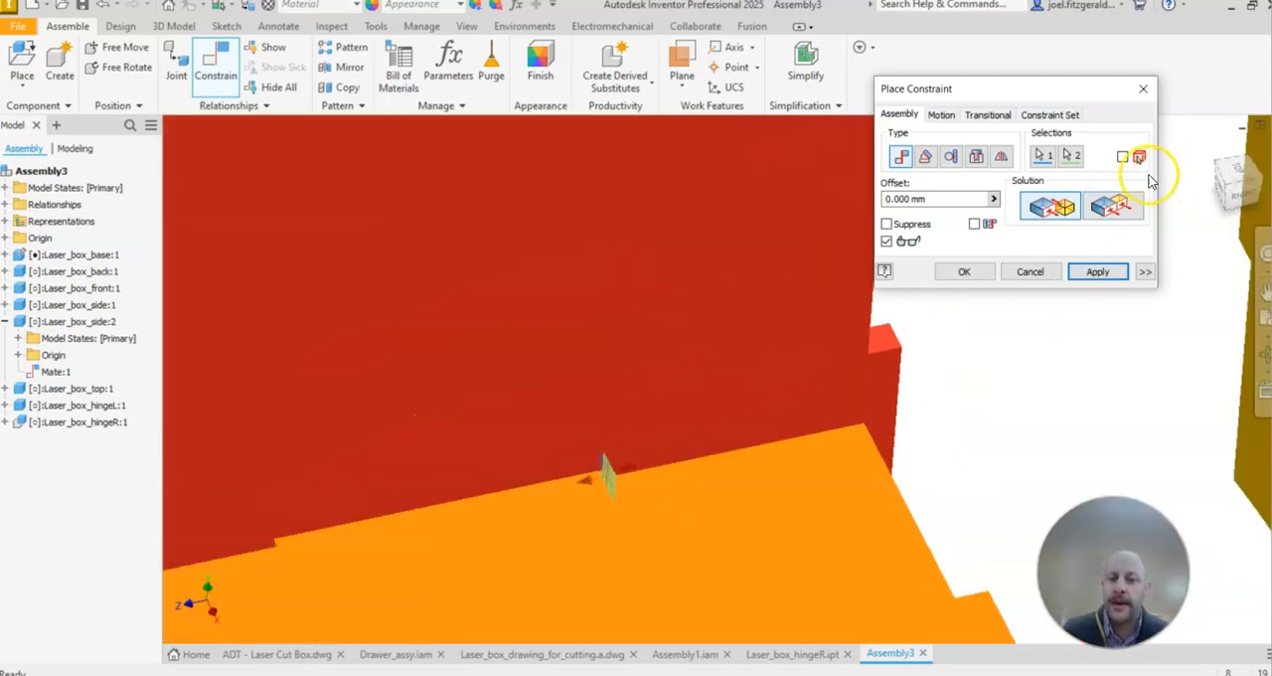
left_click(1096, 211)
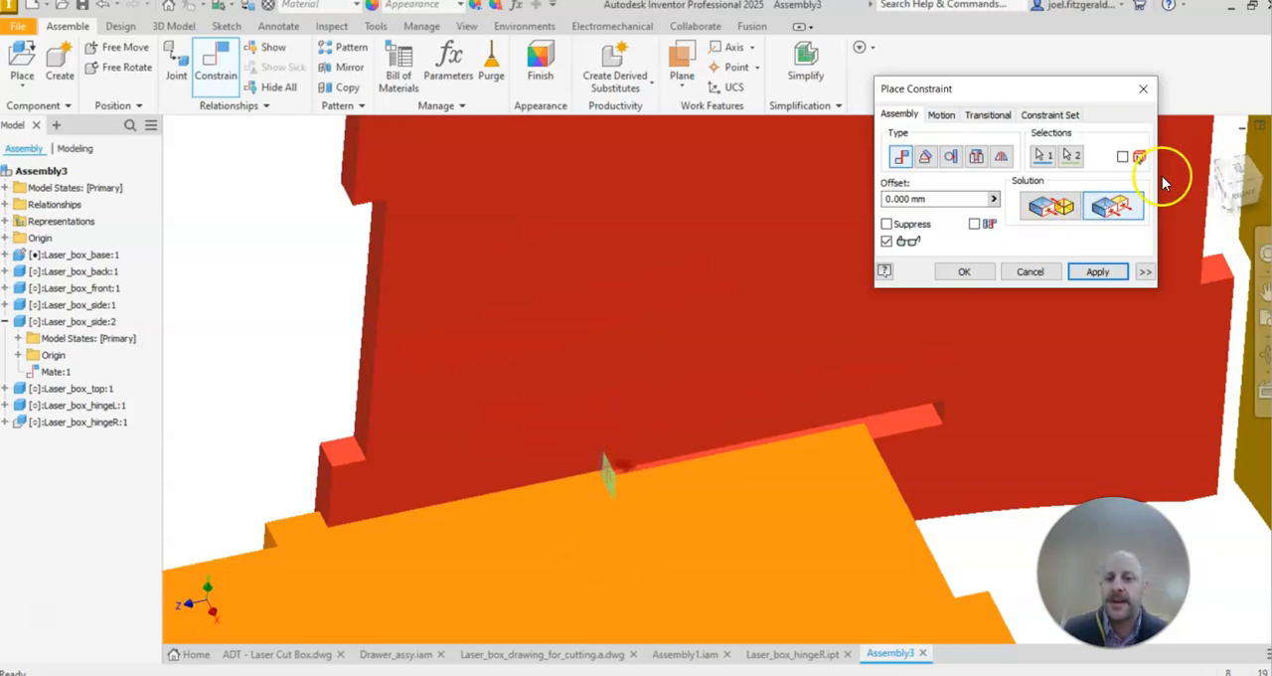
left_click(1057, 209)
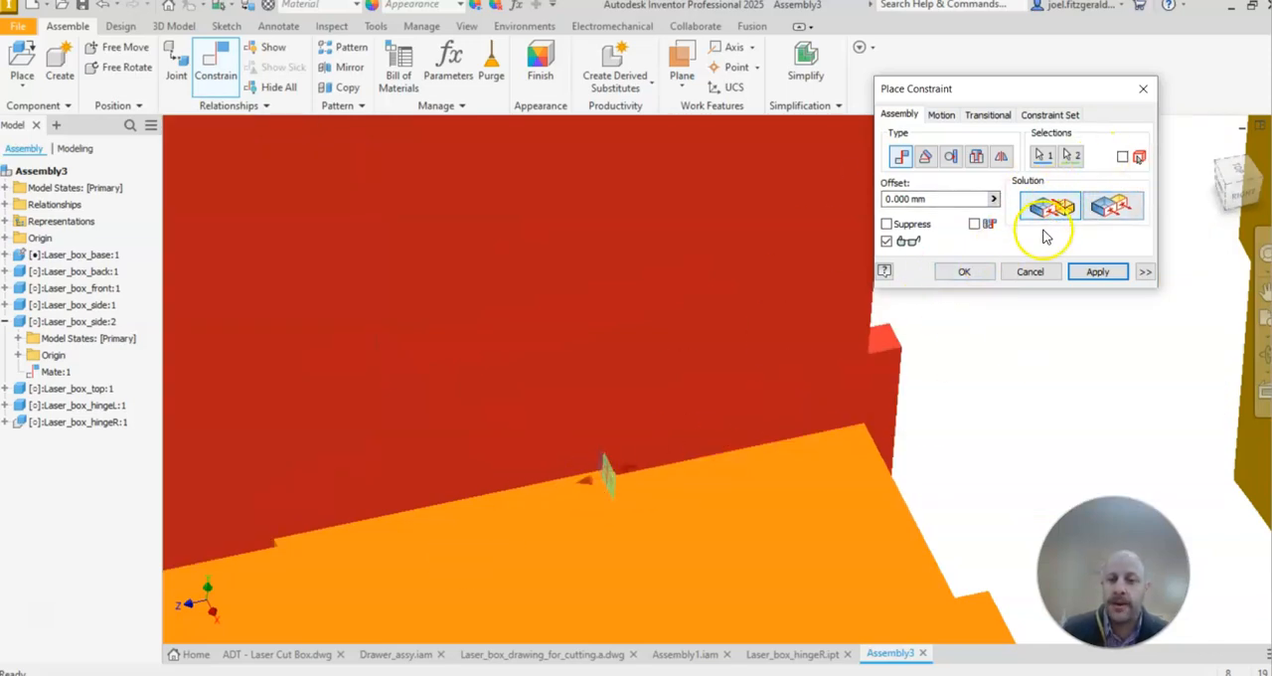
left_click(964, 272)
scroll(872, 434, "down", 5)
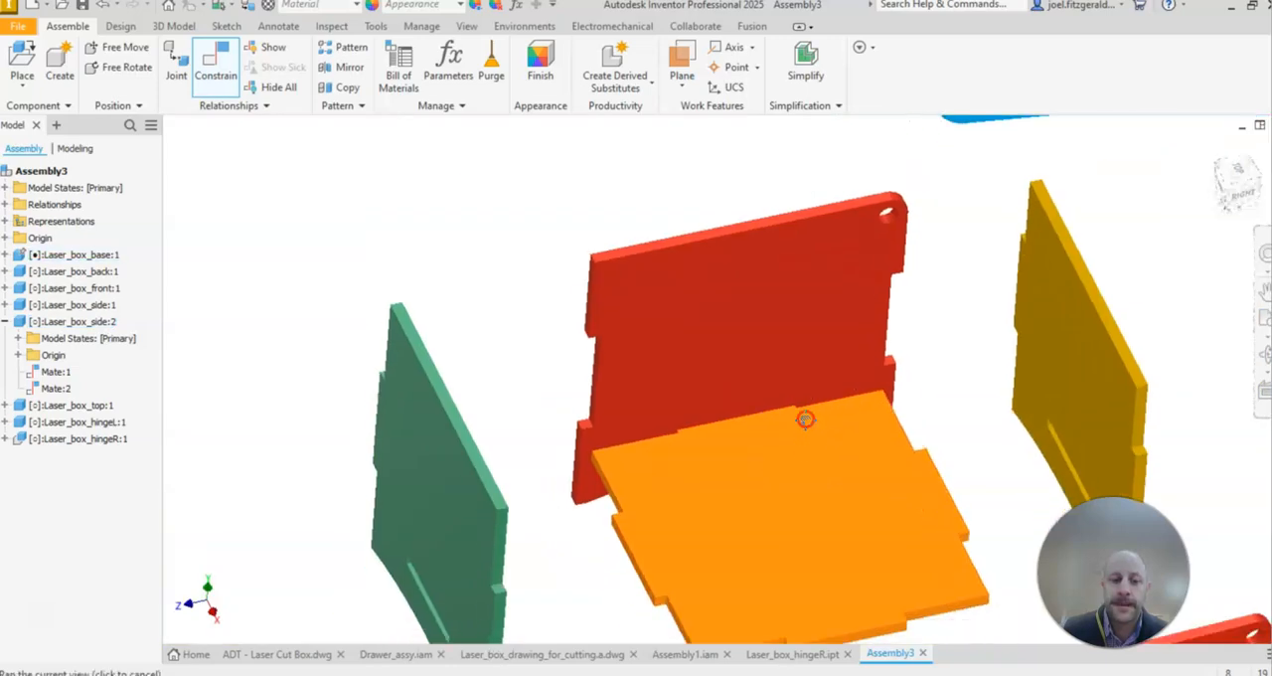
Step: Slide Laser_box_side:2 clear of the base and mate its inner face to the base's edge face beside the tab with a 0 mm offset
left_click_drag(738, 321, 707, 267)
mouse_move(739, 389)
middle_mouse_down("shift")
mouse_move(741, 374)
mouse_move(582, 329)
mouse_move(798, 384)
mouse_move(764, 404)
middle_mouse_up("shift")
left_click(215, 61)
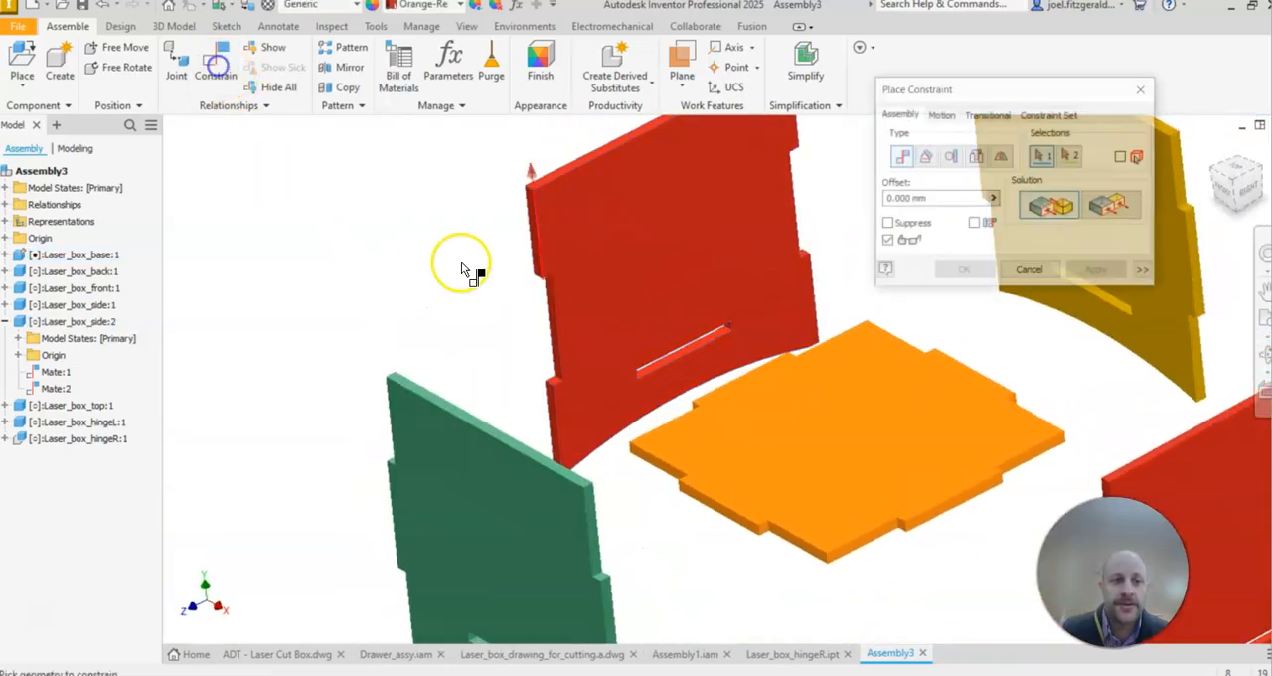
left_click(644, 249)
mouse_move(648, 253)
middle_mouse_down("shift")
mouse_move(655, 390)
mouse_move(729, 360)
mouse_move(832, 391)
middle_mouse_up("shift")
scroll(840, 324, "up", 5)
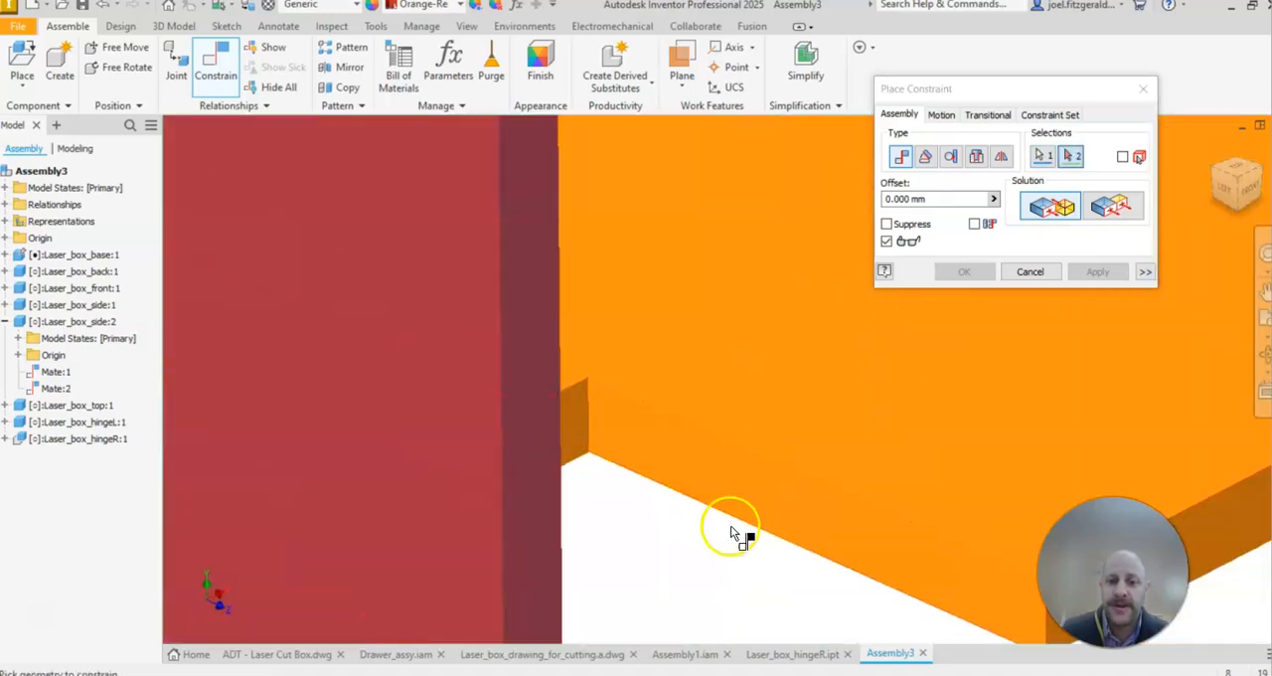
left_click(725, 483)
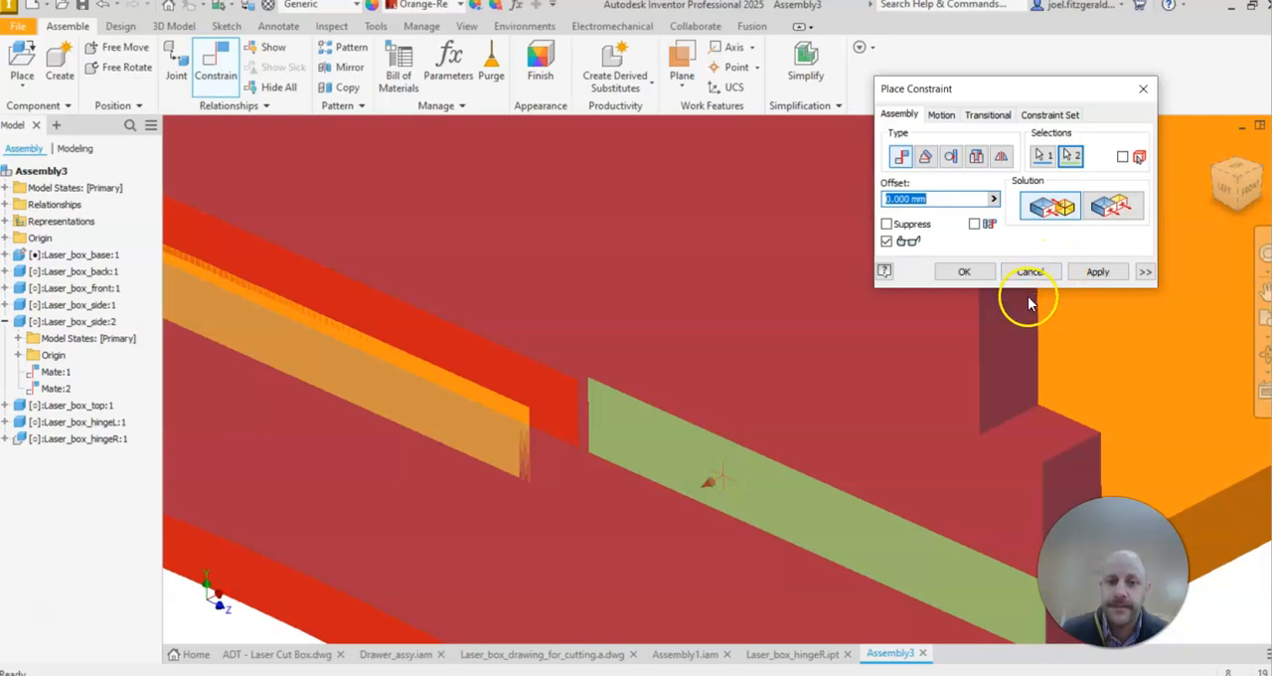
left_click(964, 272)
Step: Inspect how the base tab fits inside the slot of Laser_box_side:2, checking both slot ends from the outside
scroll(636, 486, "down", 5)
middle_click_drag(636, 486, 630, 438, "shift")
scroll(753, 485, "up", 5)
scroll(388, 417, "up", 3)
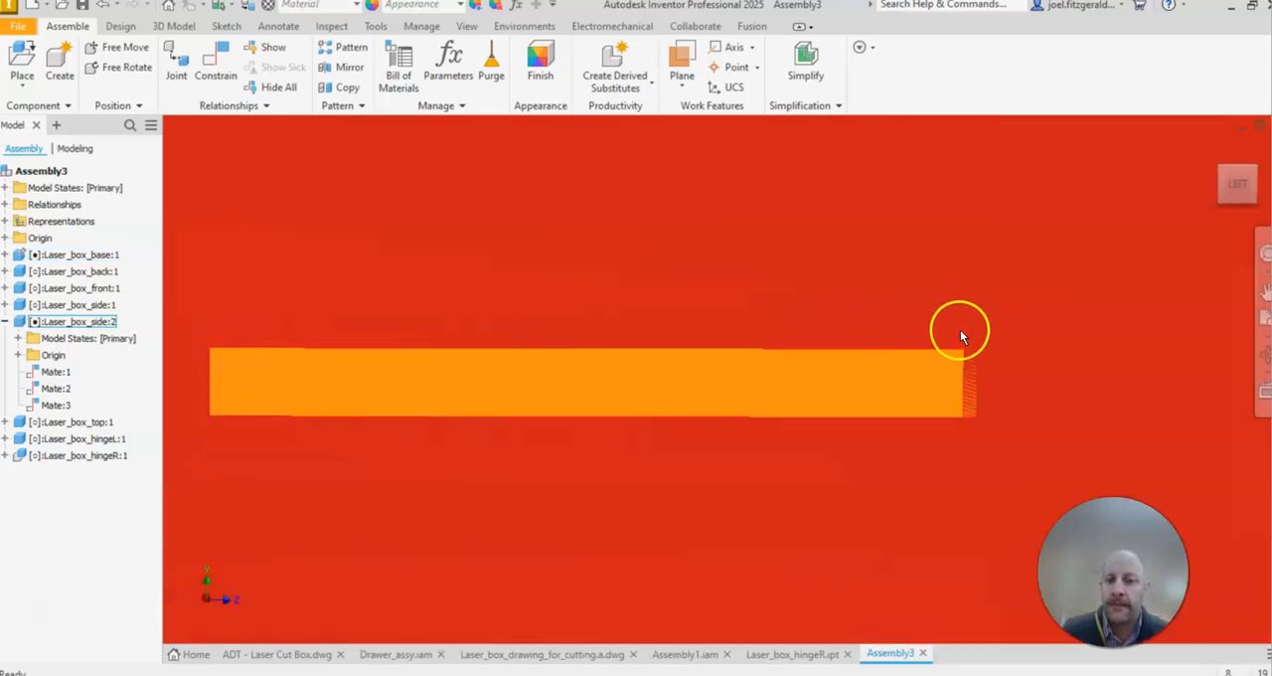
scroll(646, 323, "up", 3)
scroll(337, 389, "down", 2)
scroll(348, 394, "up", 3)
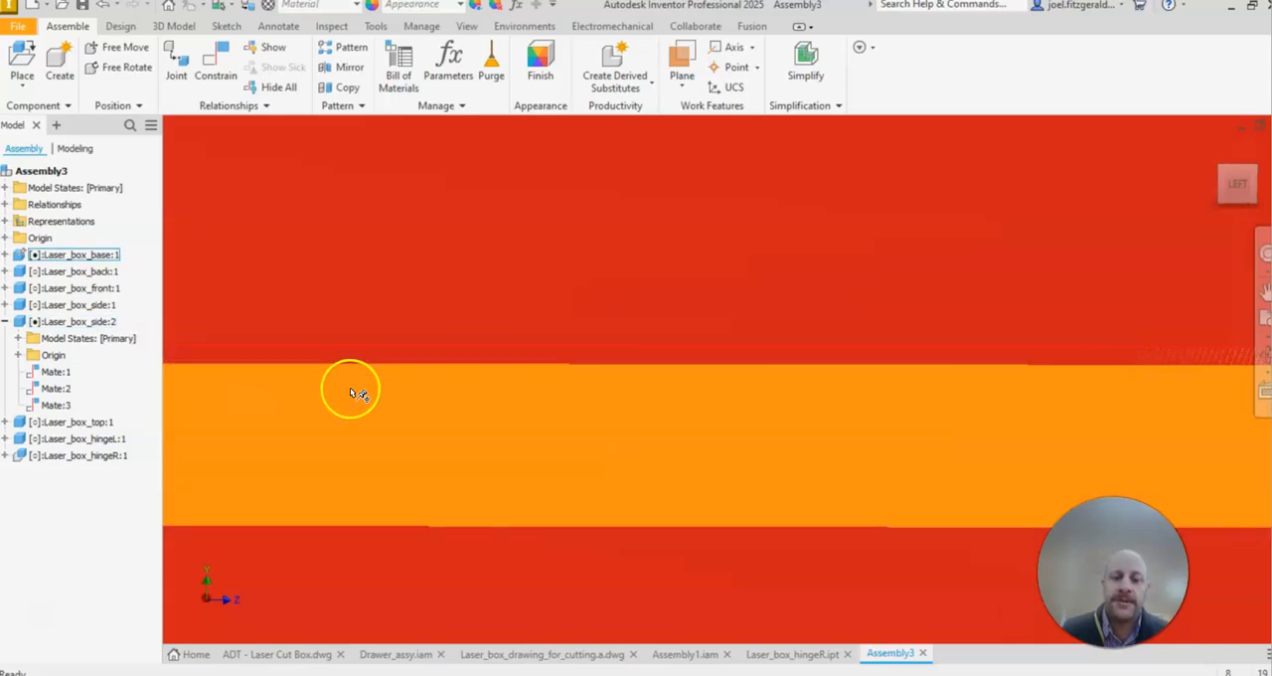
scroll(350, 392, "down", 2)
middle_click_drag(406, 381, 672, 354)
left_click(250, 361)
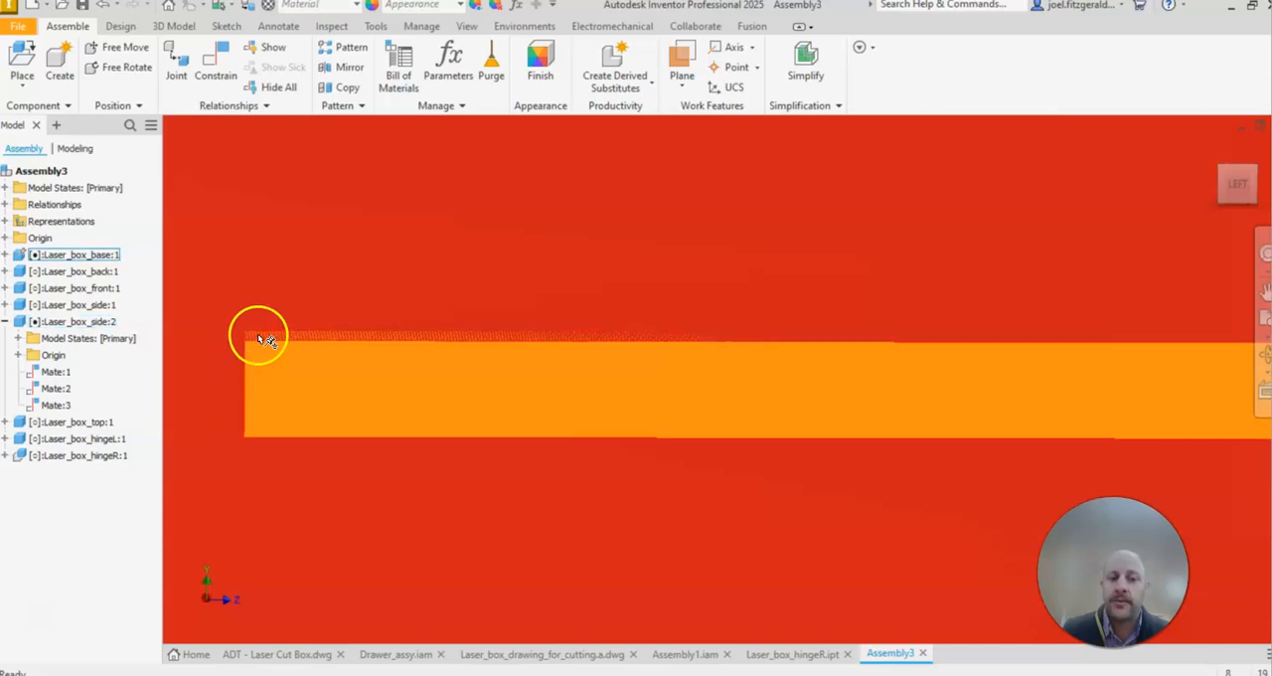
scroll(766, 367, "down", 2)
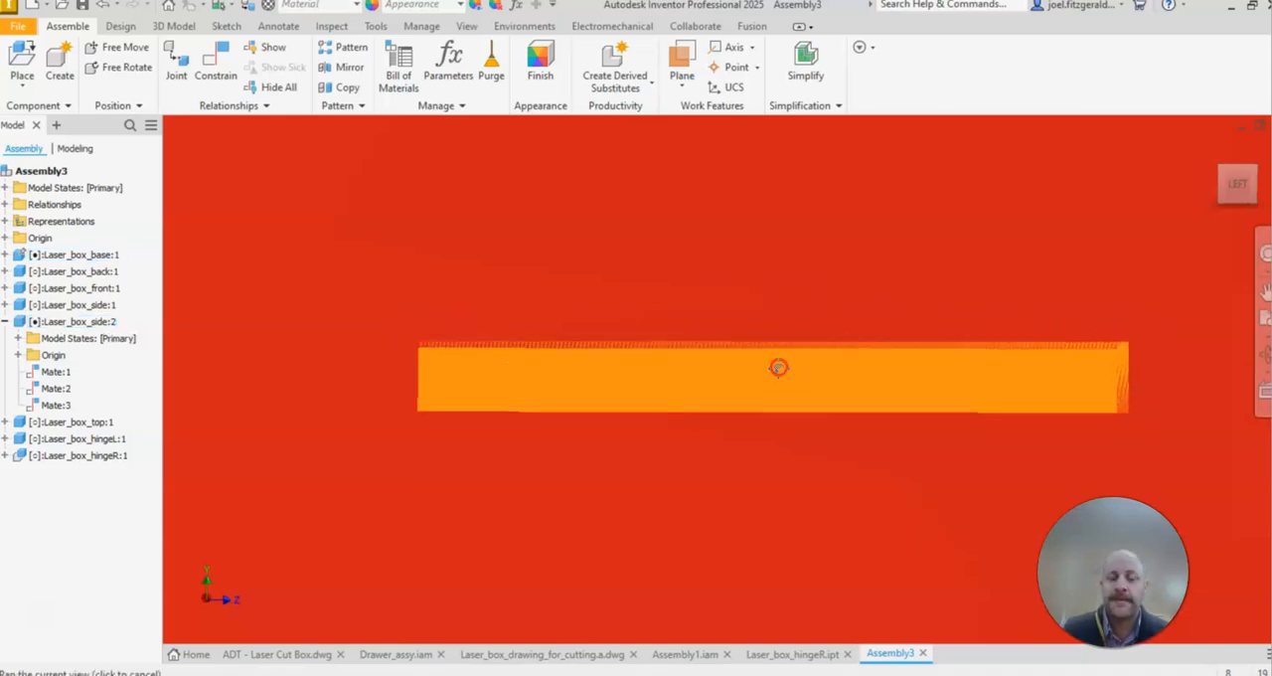
scroll(725, 369, "up", 3)
scroll(553, 352, "down", 8)
mouse_move(618, 338)
middle_mouse_down("shift")
mouse_move(602, 321)
mouse_move(551, 353)
middle_mouse_up("shift")
mouse_move(645, 364)
middle_mouse_down("shift")
mouse_move(497, 383)
mouse_move(549, 363)
mouse_move(683, 359)
mouse_move(673, 360)
middle_mouse_up("shift")
scroll(549, 363, "down", 3)
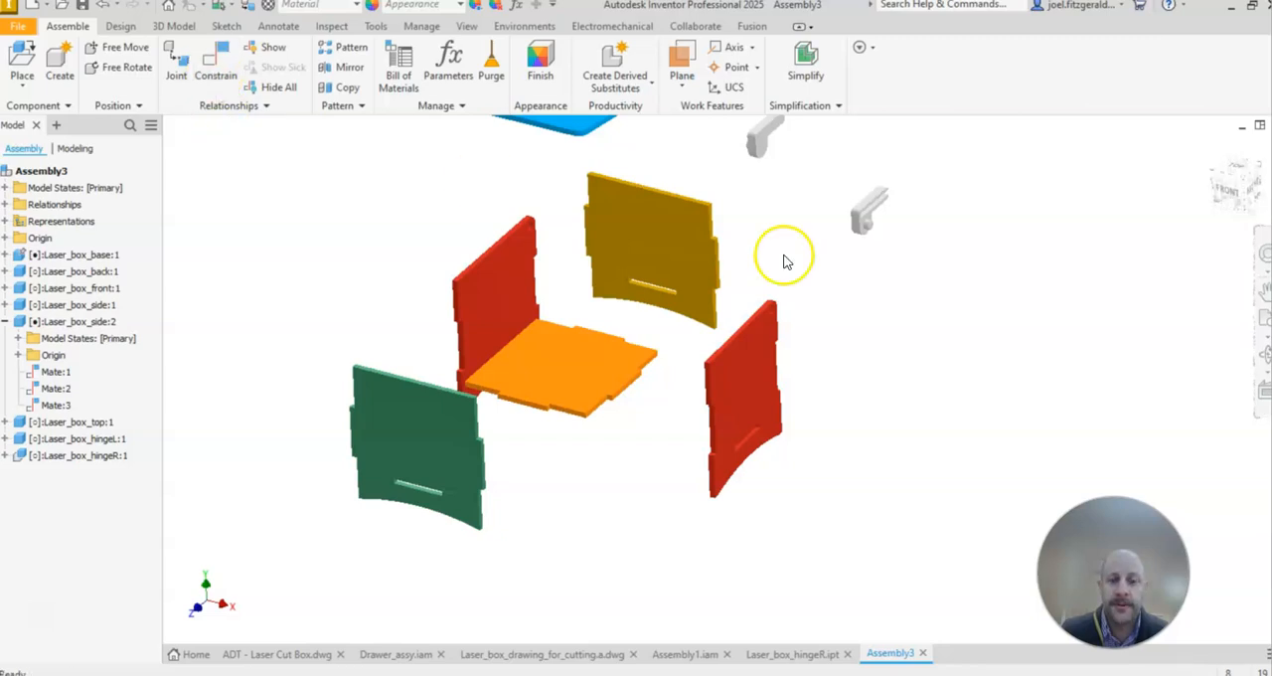
Step: Mate the upper face of Laser_box_back:1's side tab to the downward-facing notch face of Laser_box_side:2 with a 0 mm offset
scroll(765, 258, "up", 5)
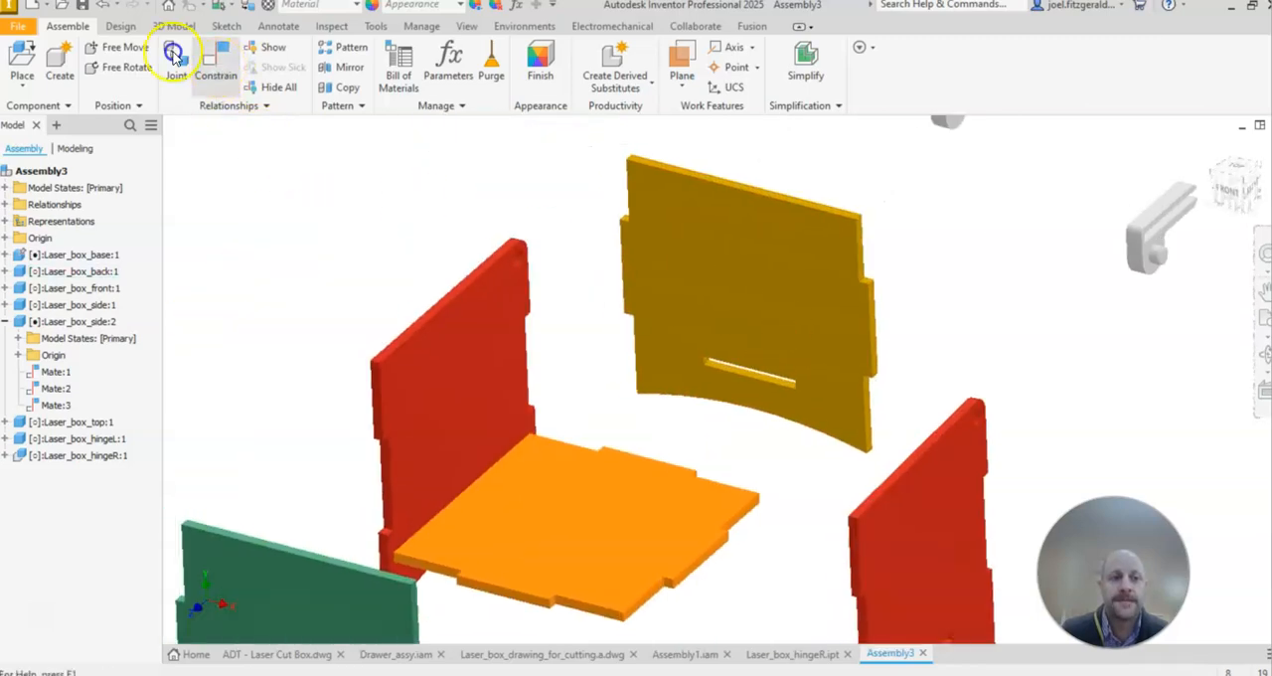
left_click(215, 61)
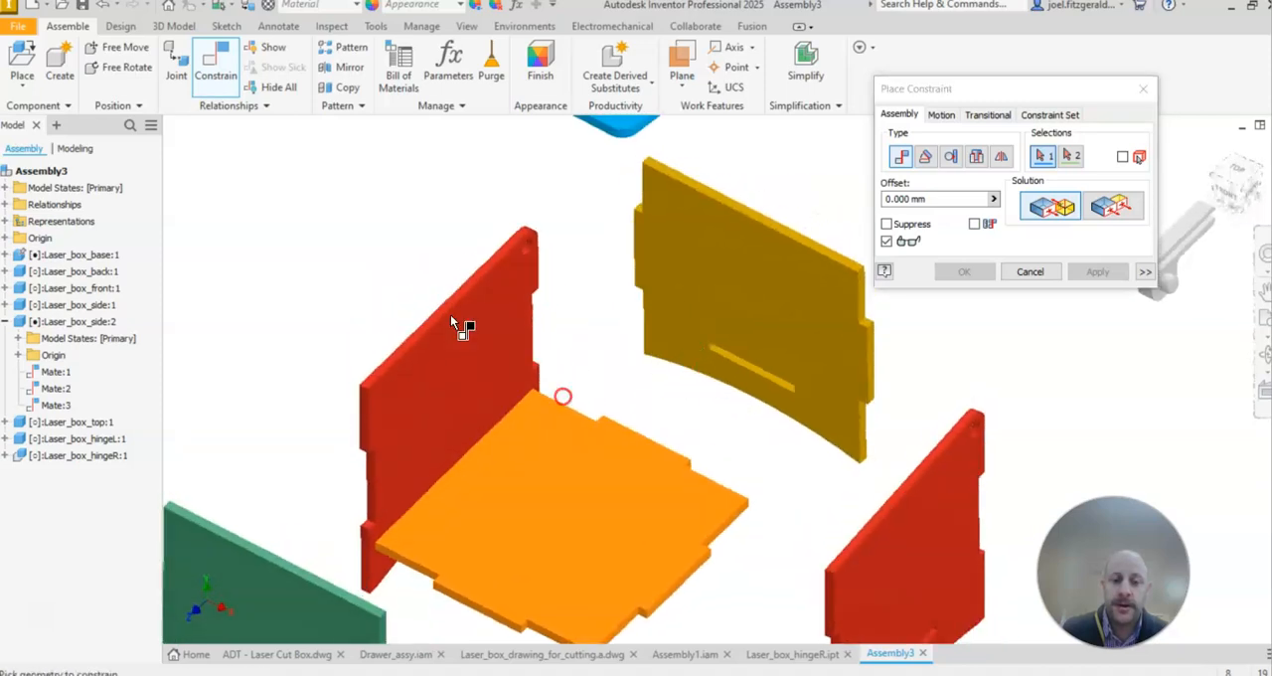
scroll(625, 208, "up", 5)
left_click(849, 269)
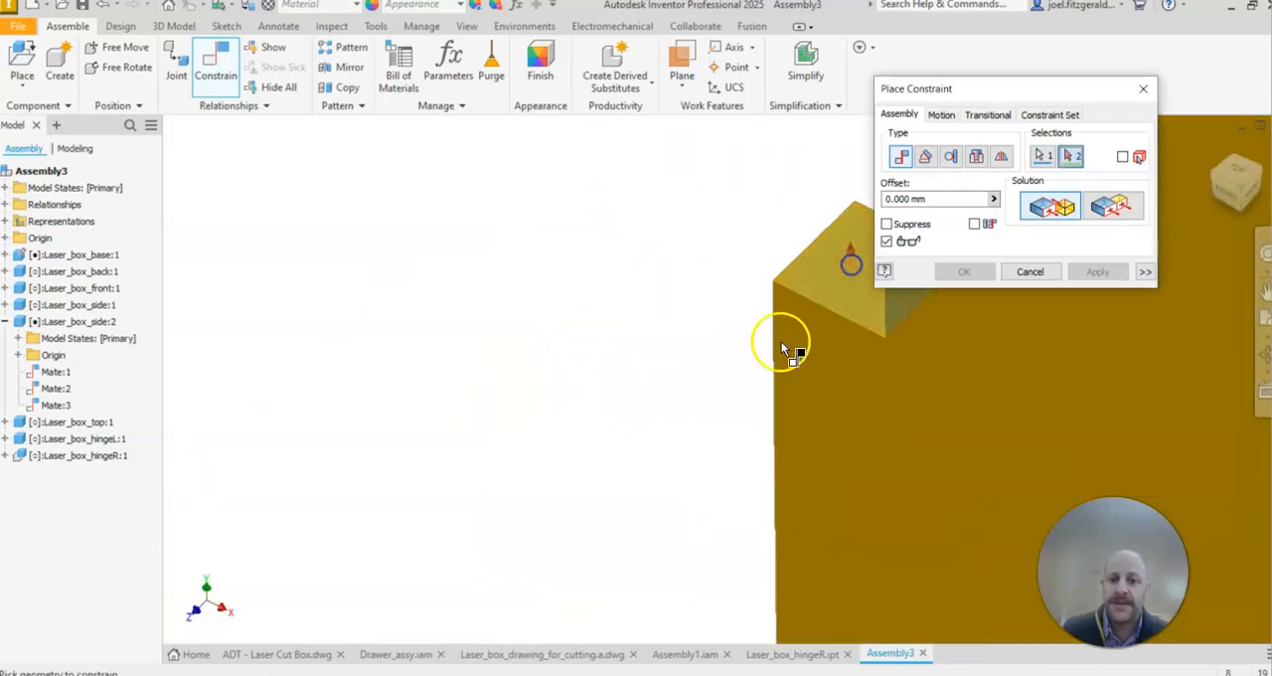
scroll(696, 403, "down", 5)
middle_click_drag(618, 459, 587, 383, "shift")
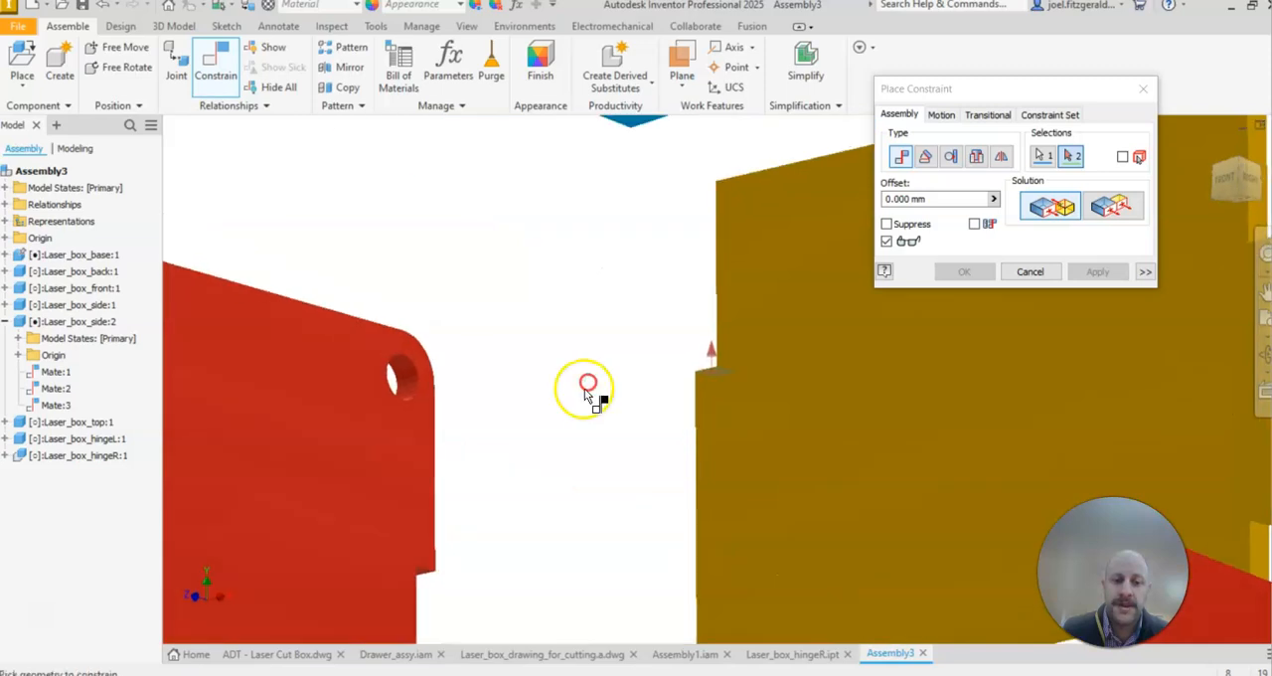
middle_click_drag(497, 469, 639, 251)
scroll(600, 346, "up", 5)
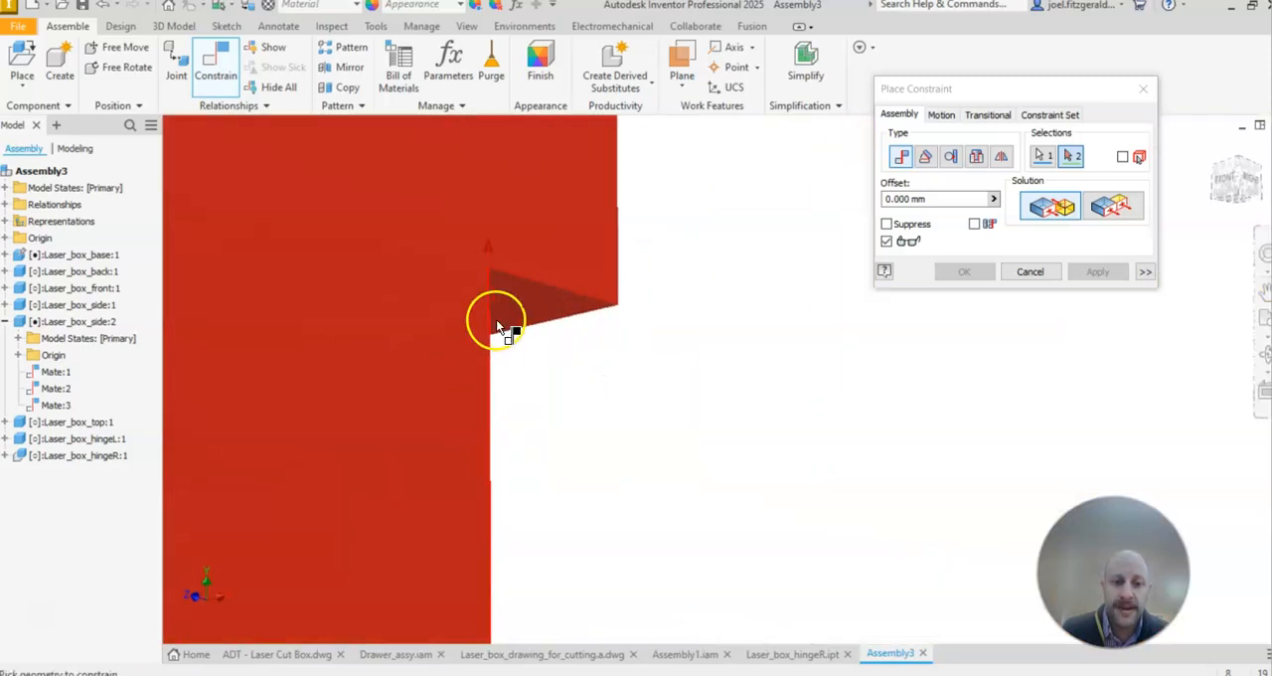
left_click(505, 310)
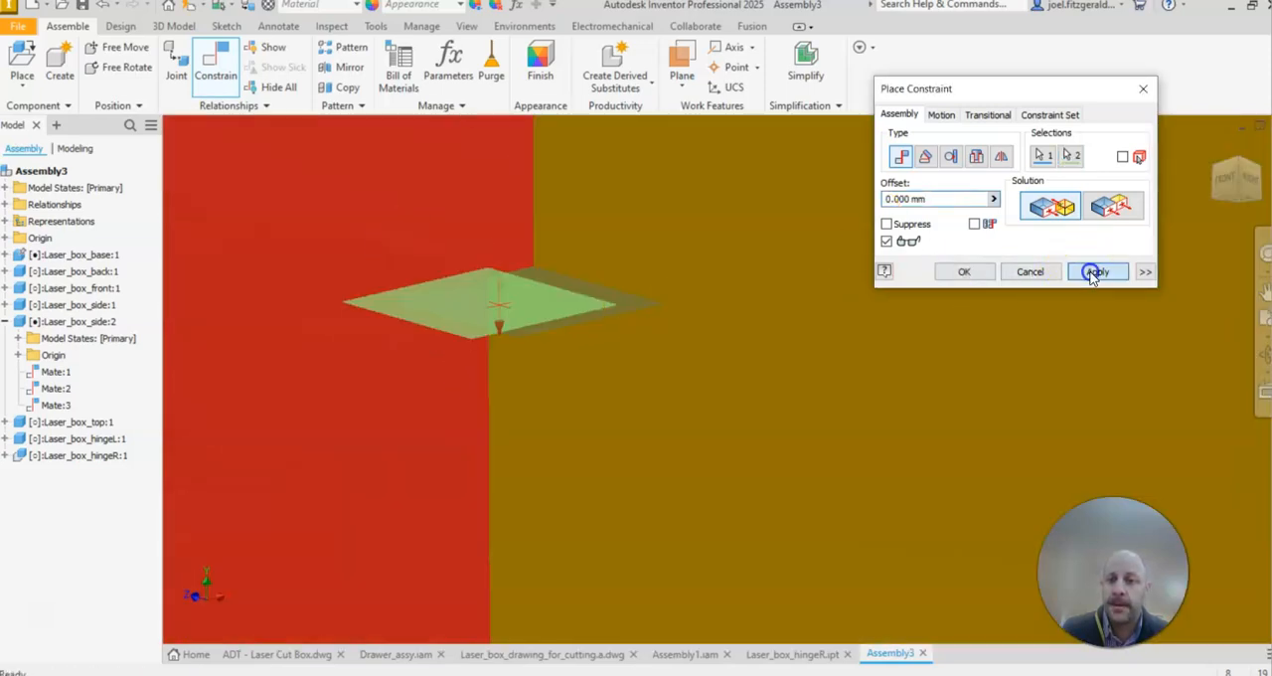
left_click(1091, 275)
scroll(600, 433, "down", 6)
middle_click_drag(601, 433, 776, 460, "shift")
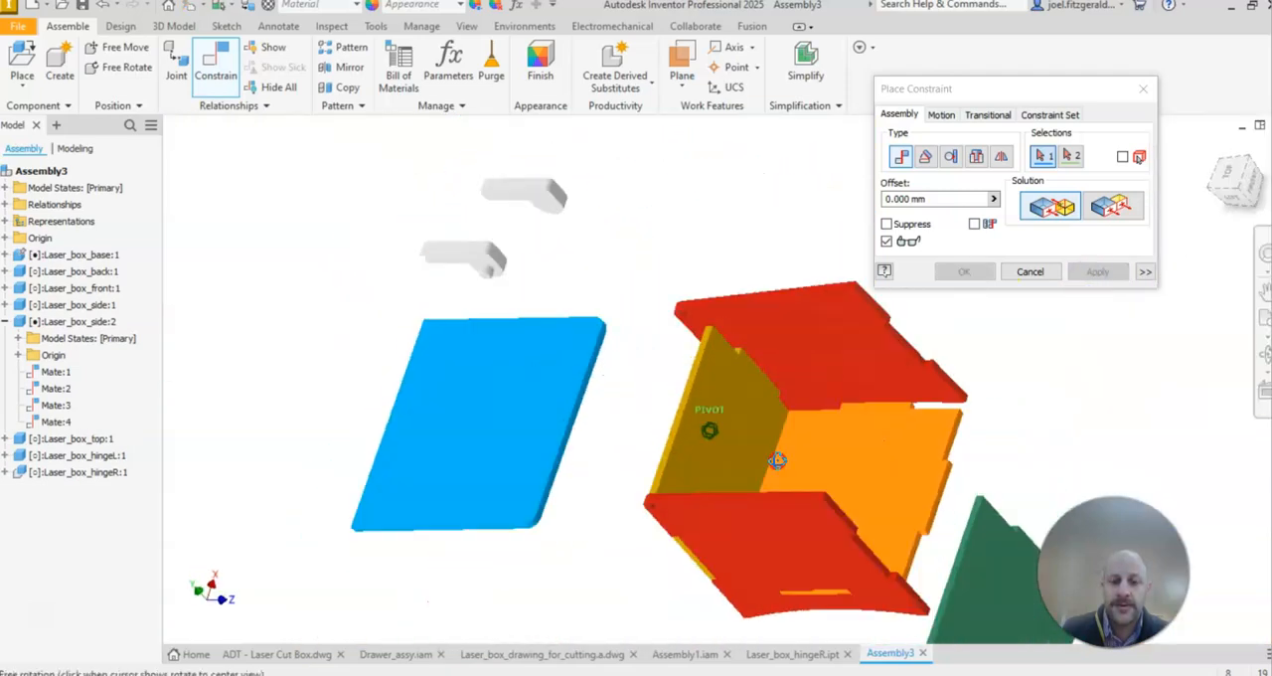
left_click(735, 392)
middle_click_drag(708, 508, 824, 452, "shift")
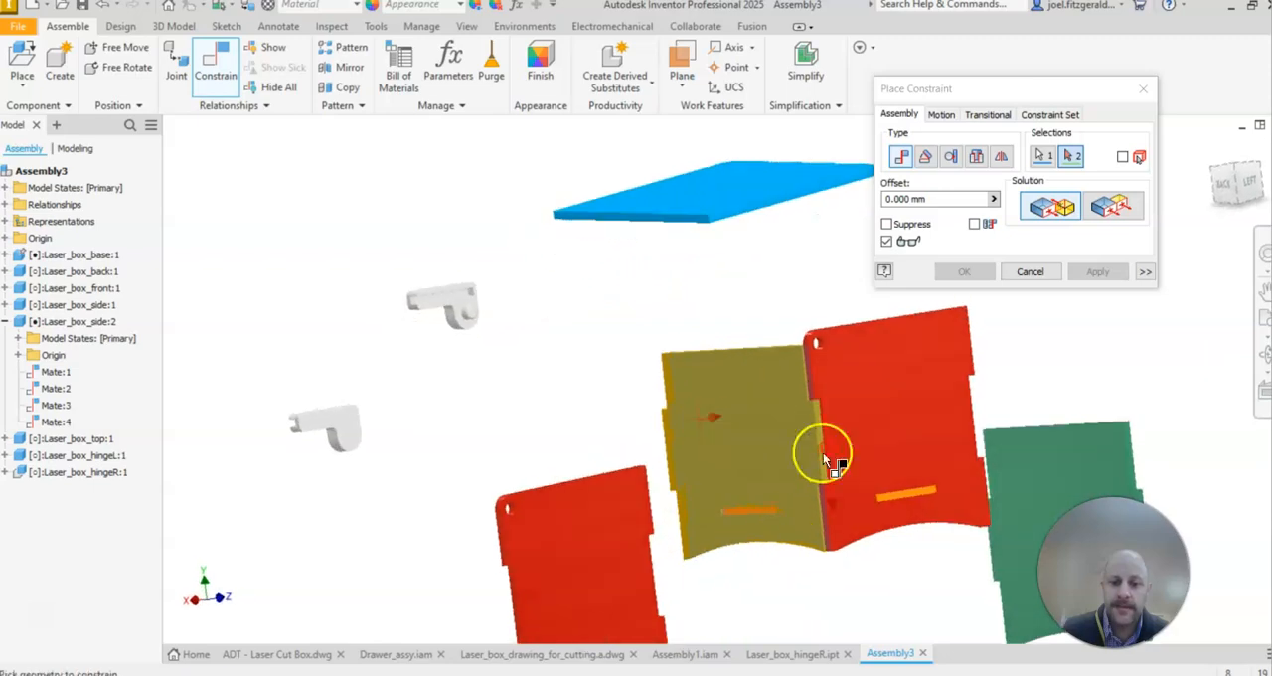
scroll(757, 505, "up", 4)
scroll(713, 493, "up", 5)
scroll(714, 492, "down", 6)
key("Escape")
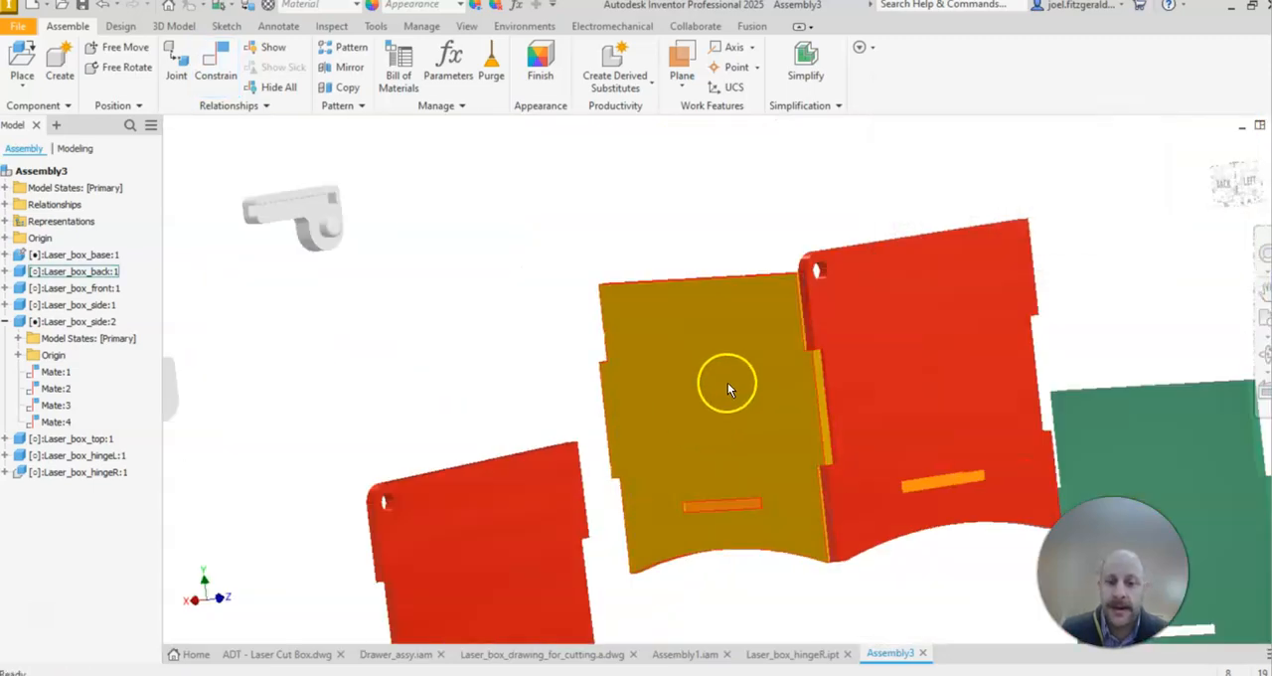
Step: Pull Laser_box_back:1 away from the base and mate its inner face to the base's rear edge face beside the tab with a 0 mm offset
middle_click_drag(728, 382, 701, 371)
left_click_drag(701, 372, 573, 364)
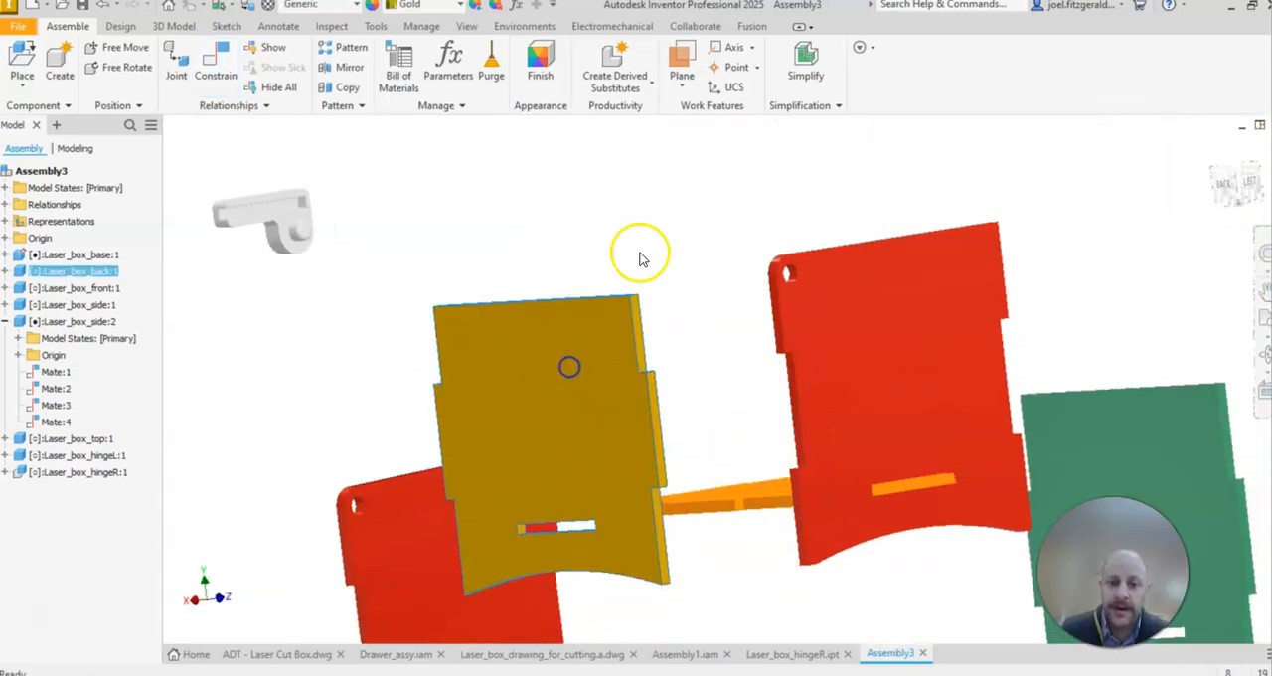
left_click(216, 65)
middle_click_drag(647, 582, 718, 383, "shift")
left_click(576, 369)
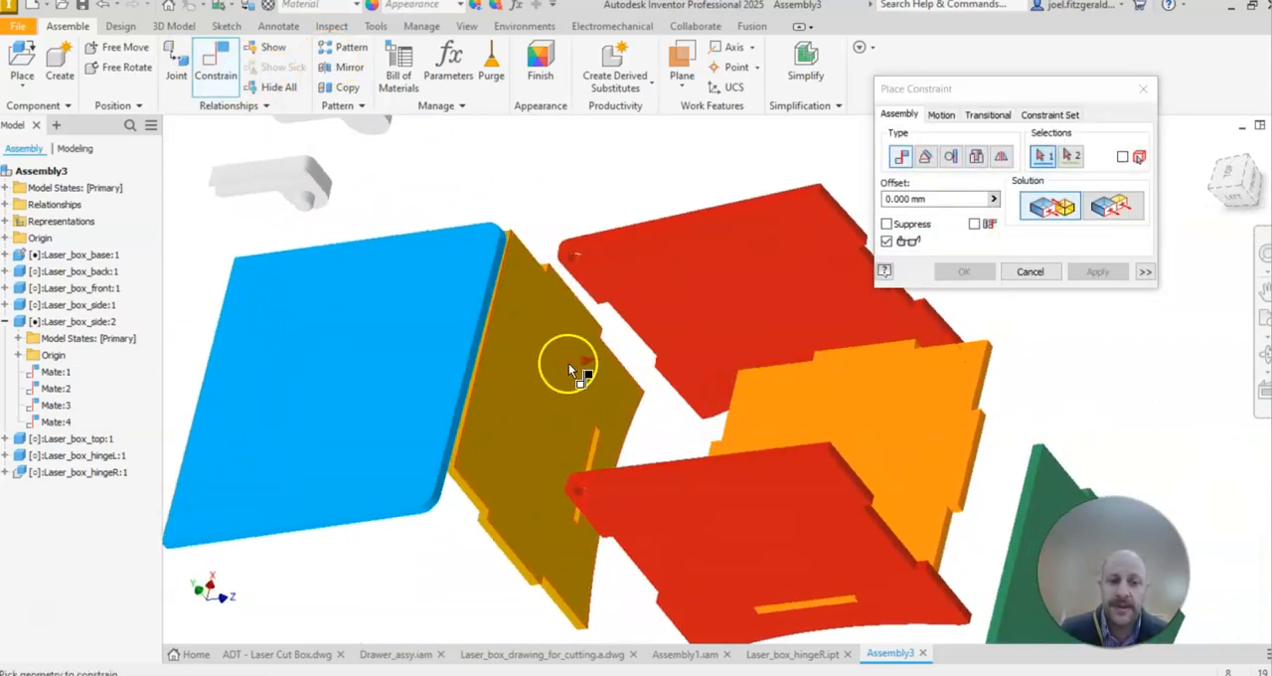
middle_click_drag(486, 347, 695, 402, "shift")
scroll(727, 548, "up", 4)
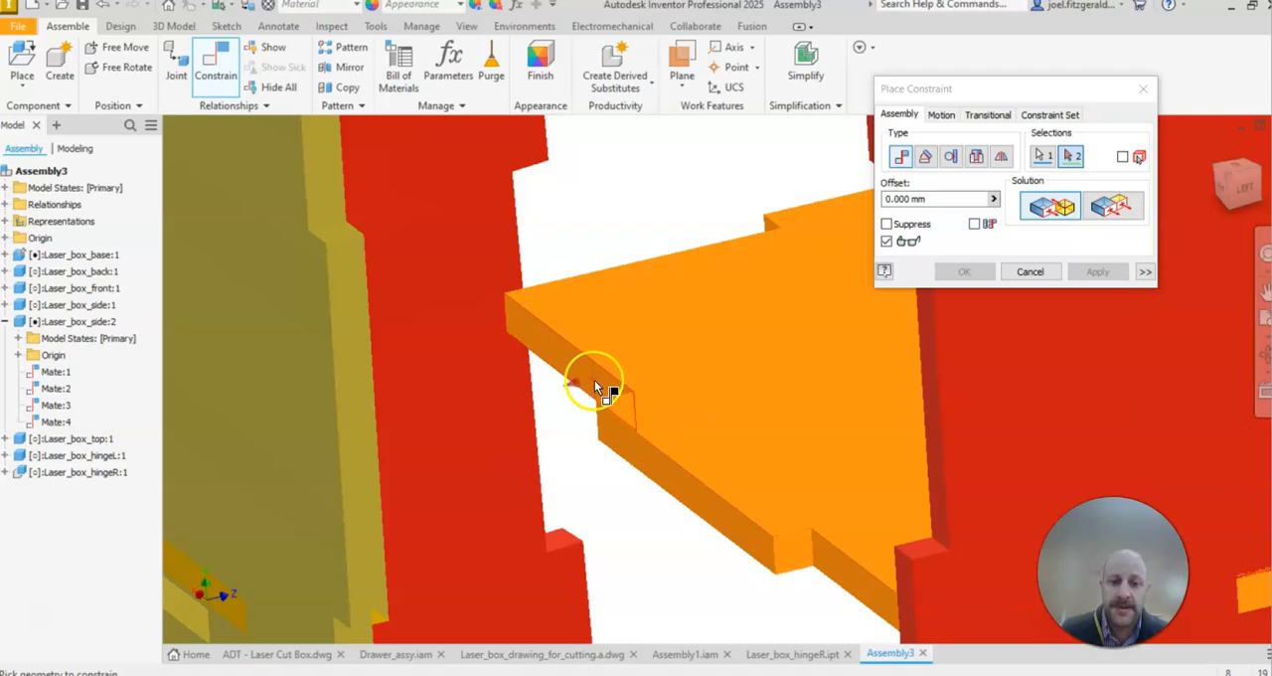
left_click(594, 386)
left_click(1096, 274)
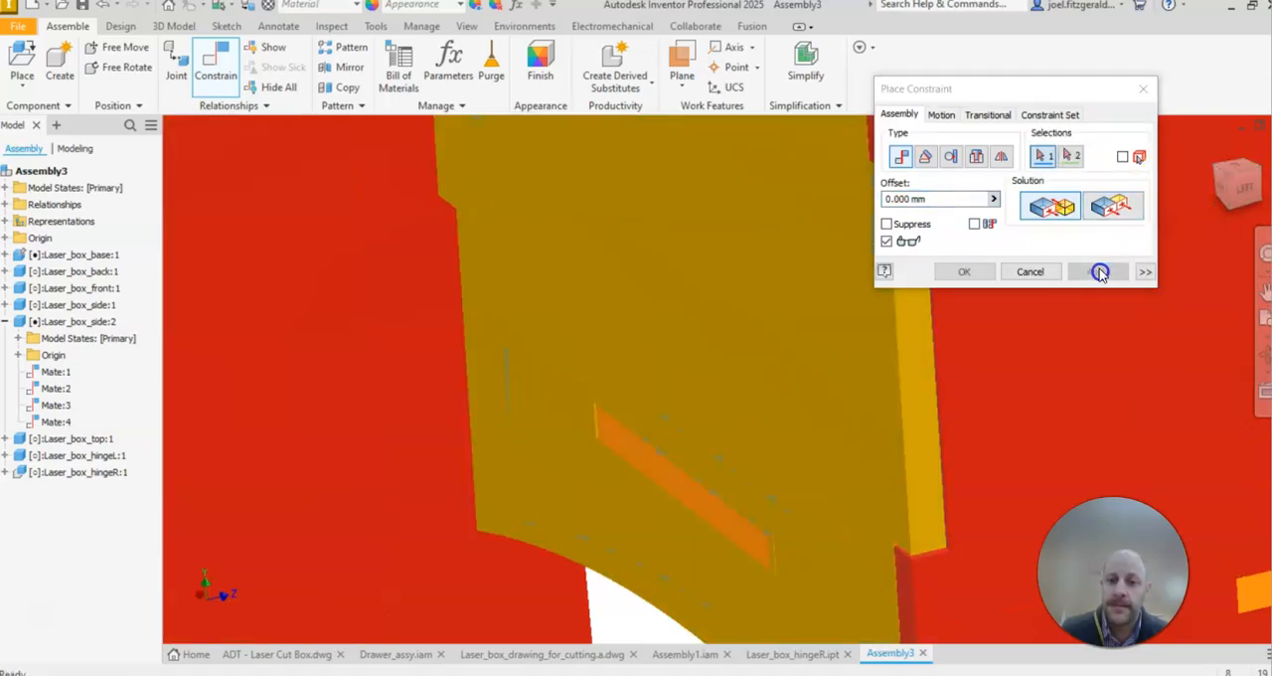
Step: Slide Laser_box_back:1 along the base's rear edge so its slot sits clear of the base tab
scroll(812, 407, "down", 5)
key("Escape")
left_click_drag(744, 323, 655, 260)
left_click_drag(242, 104, 219, 71)
left_click(277, 63)
middle_click_drag(682, 287, 360, 317, "shift")
scroll(917, 362, "up", 5)
middle_click_drag(916, 364, 944, 335, "shift")
scroll(935, 331, "down", 7)
scroll(596, 432, "up", 3)
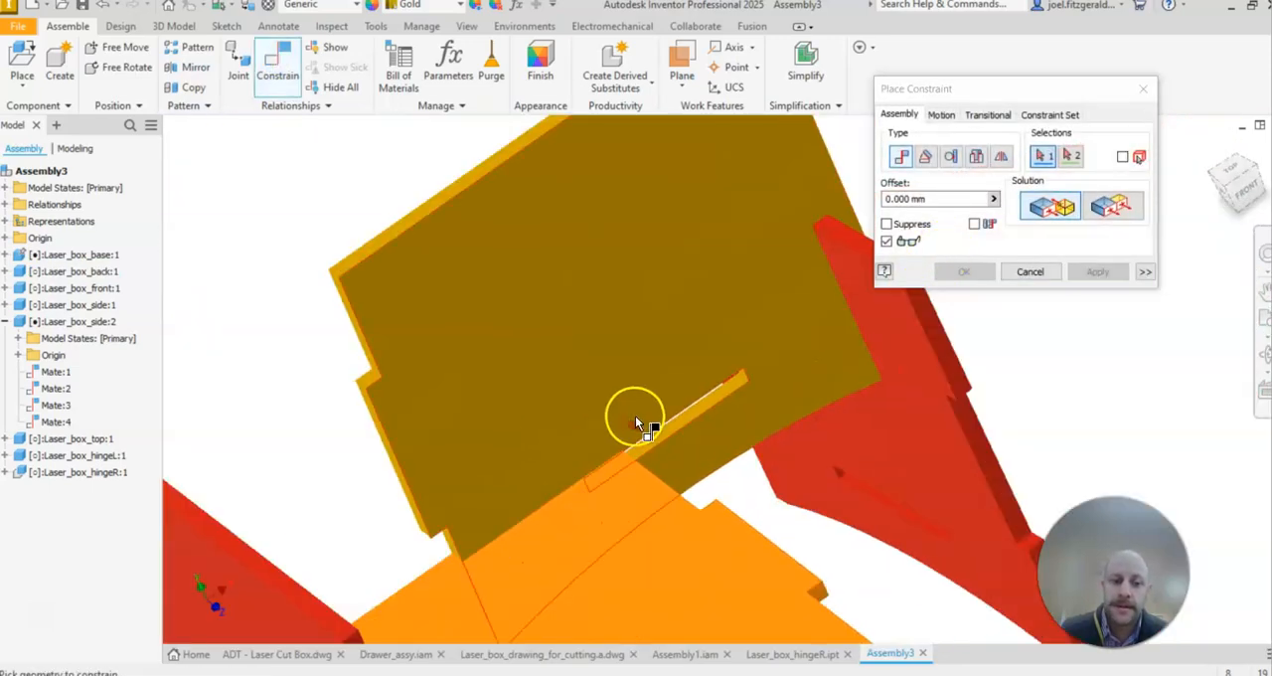
key("Escape")
left_click_drag(622, 380, 653, 305)
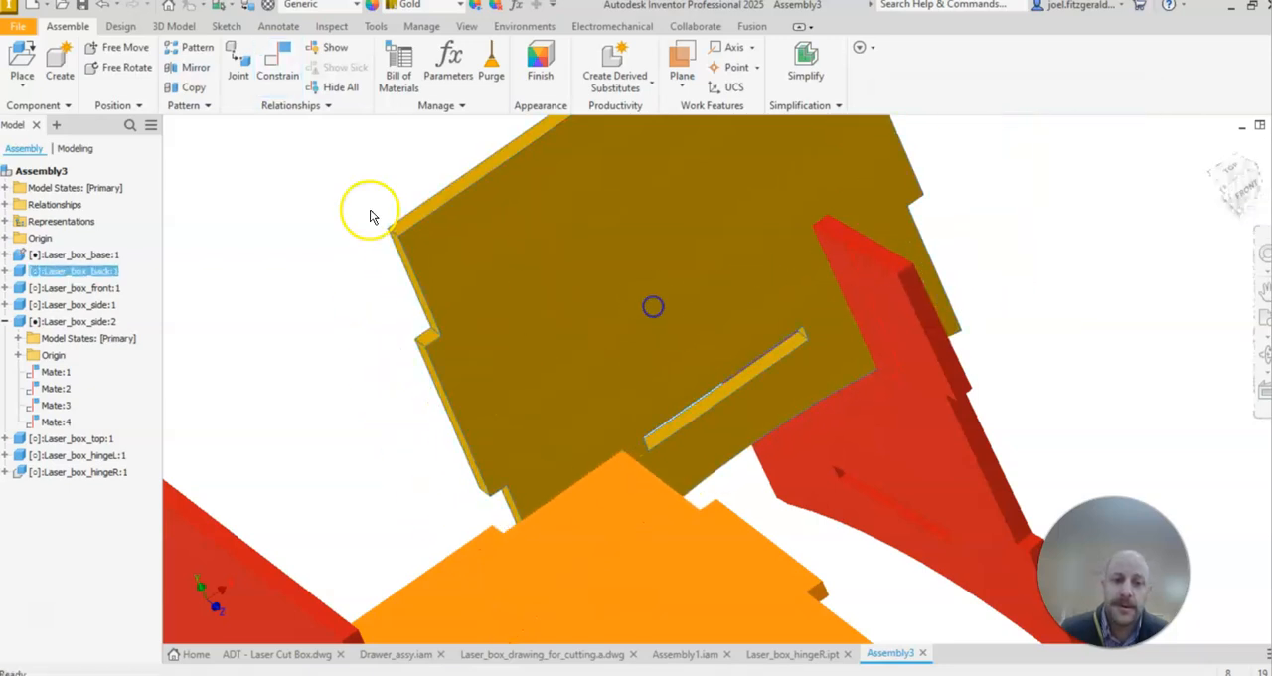
Step: Mate the end face of Laser_box_back:1's slot to the side face of the base's rear tab with a 0 mm offset
left_click(275, 60)
scroll(980, 443, "up", 3)
middle_click_drag(778, 389, 667, 336)
scroll(668, 425, "down", 8)
left_click(704, 477)
scroll(706, 537, "up", 8)
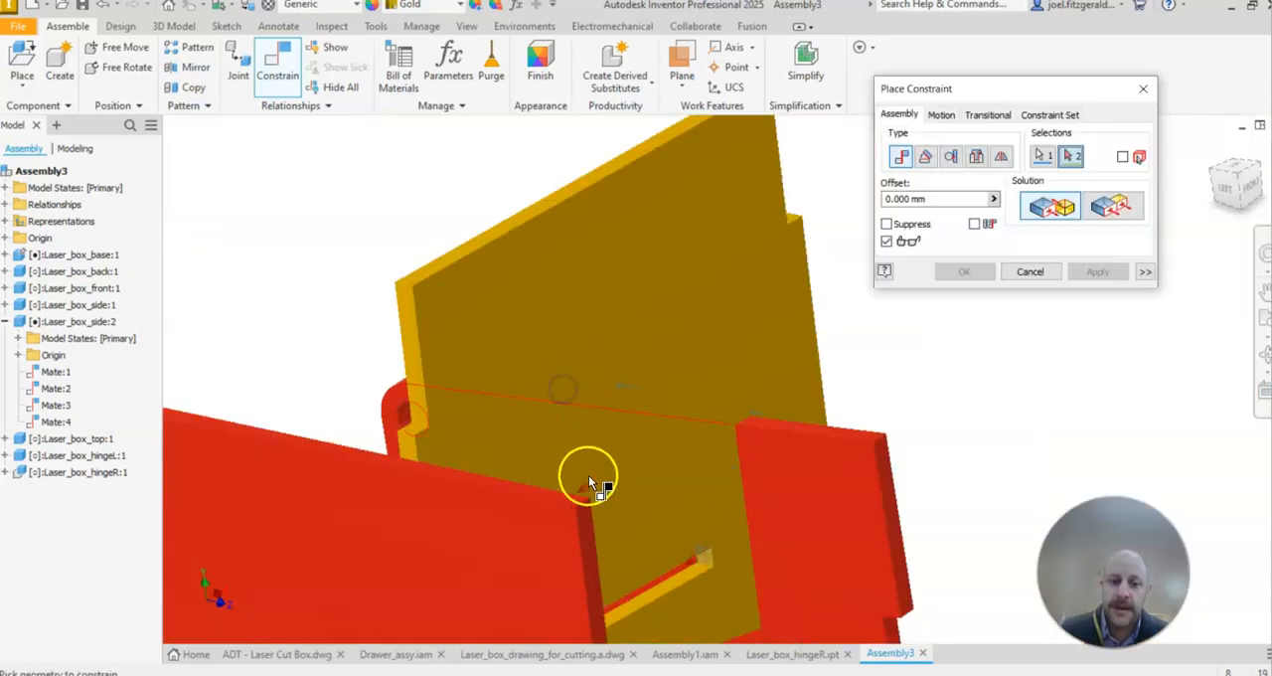
scroll(685, 628, "down", 6)
scroll(661, 510, "up", 6)
middle_click_drag(599, 502, 845, 474, "shift")
scroll(851, 484, "down", 5)
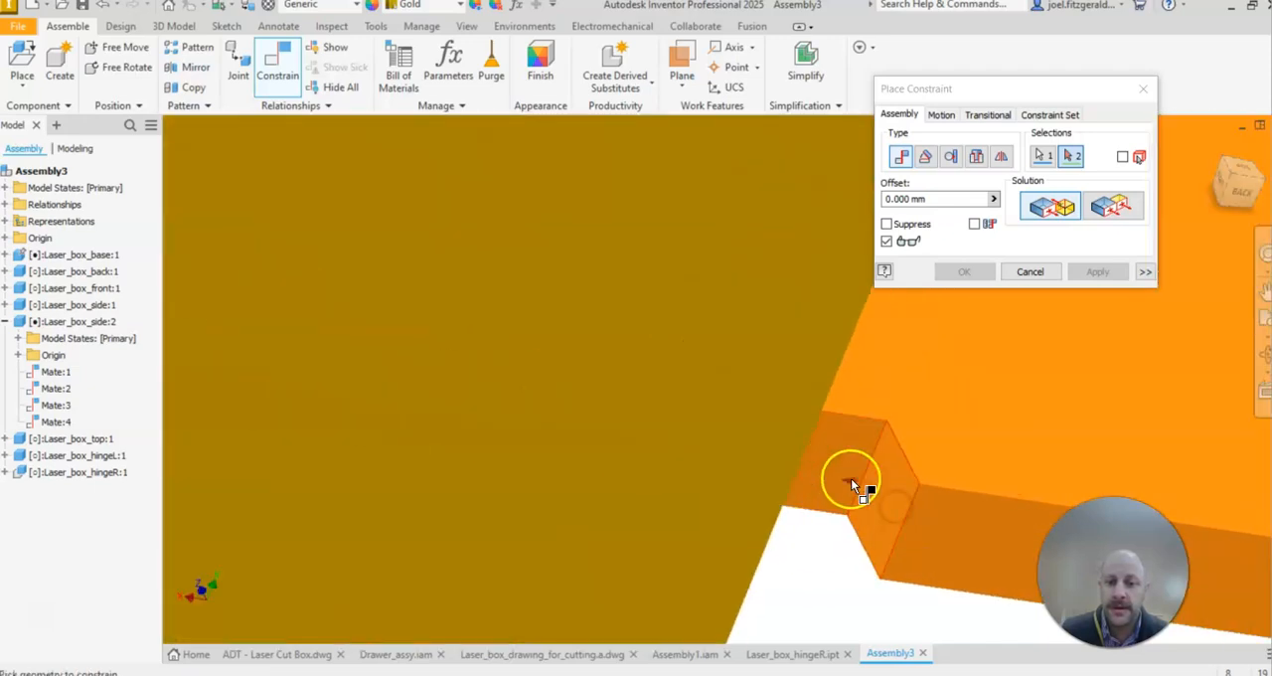
left_click(889, 490)
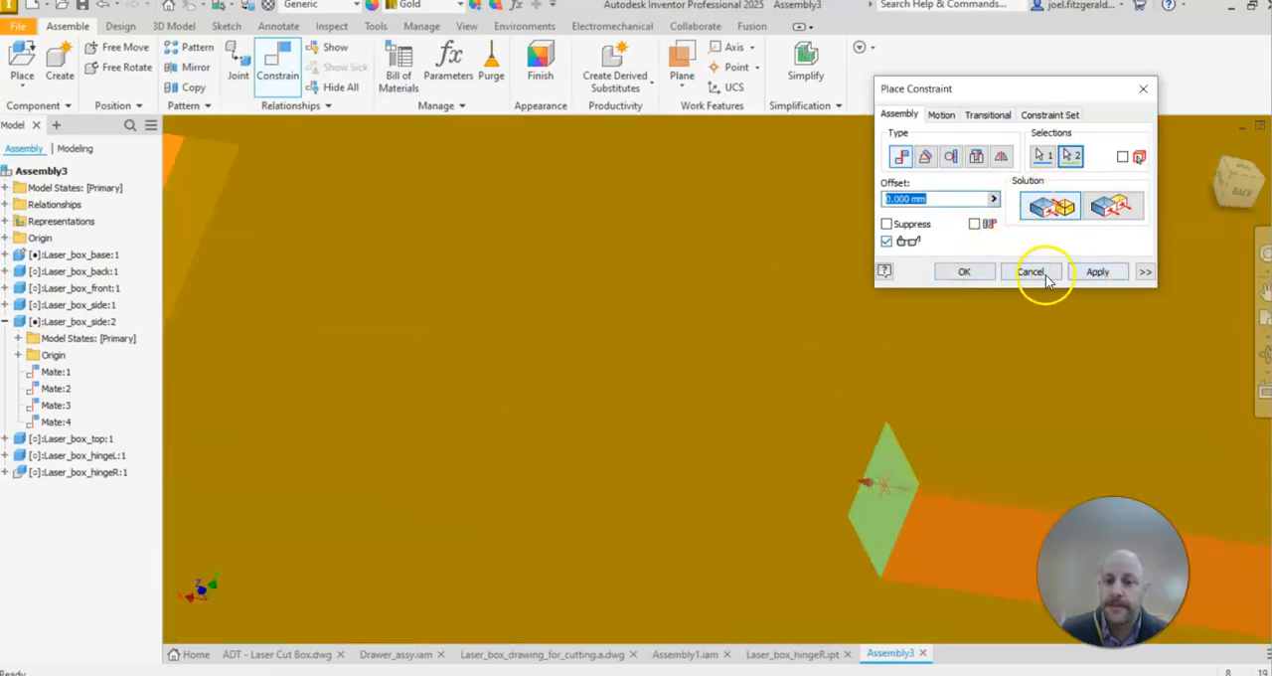
left_click(974, 275)
Step: Test the constraints on Laser_box_side:2 and Laser_box_back:1 by trying to pull each panel away from the base
scroll(879, 394, "up", 6)
middle_click_drag(837, 312, 592, 332, "shift")
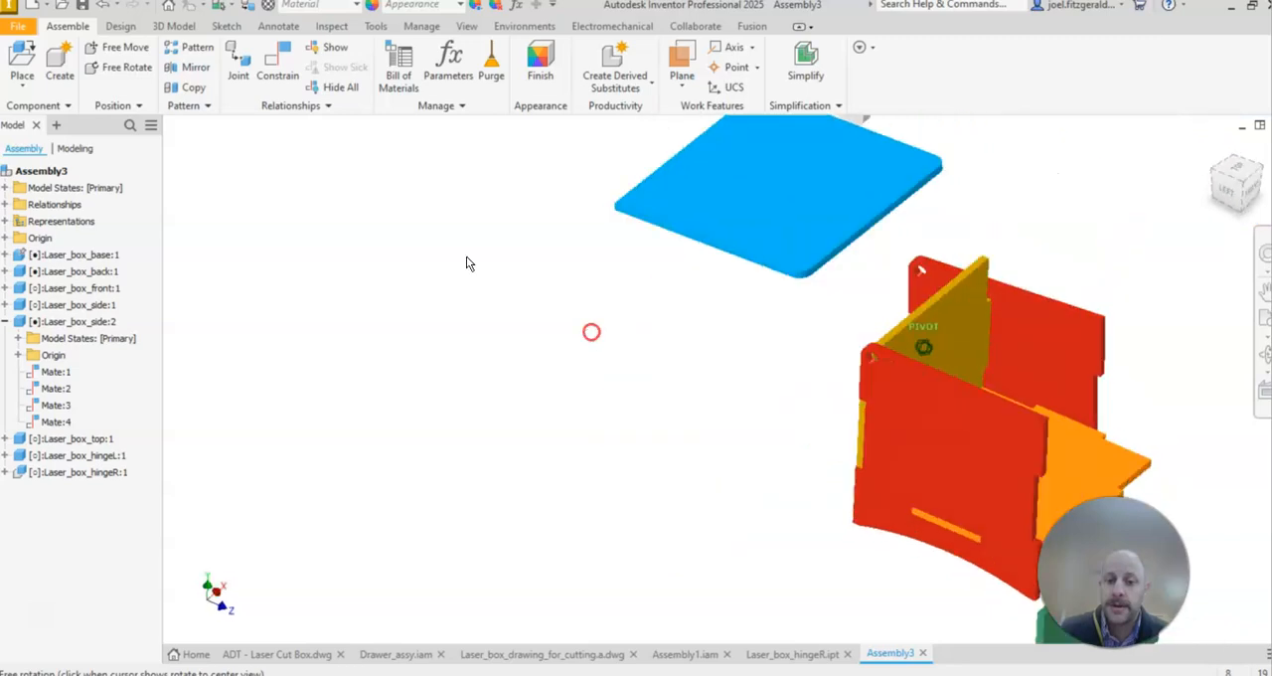
middle_click_drag(753, 401, 504, 342, "shift")
middle_click_drag(821, 334, 860, 291, "shift")
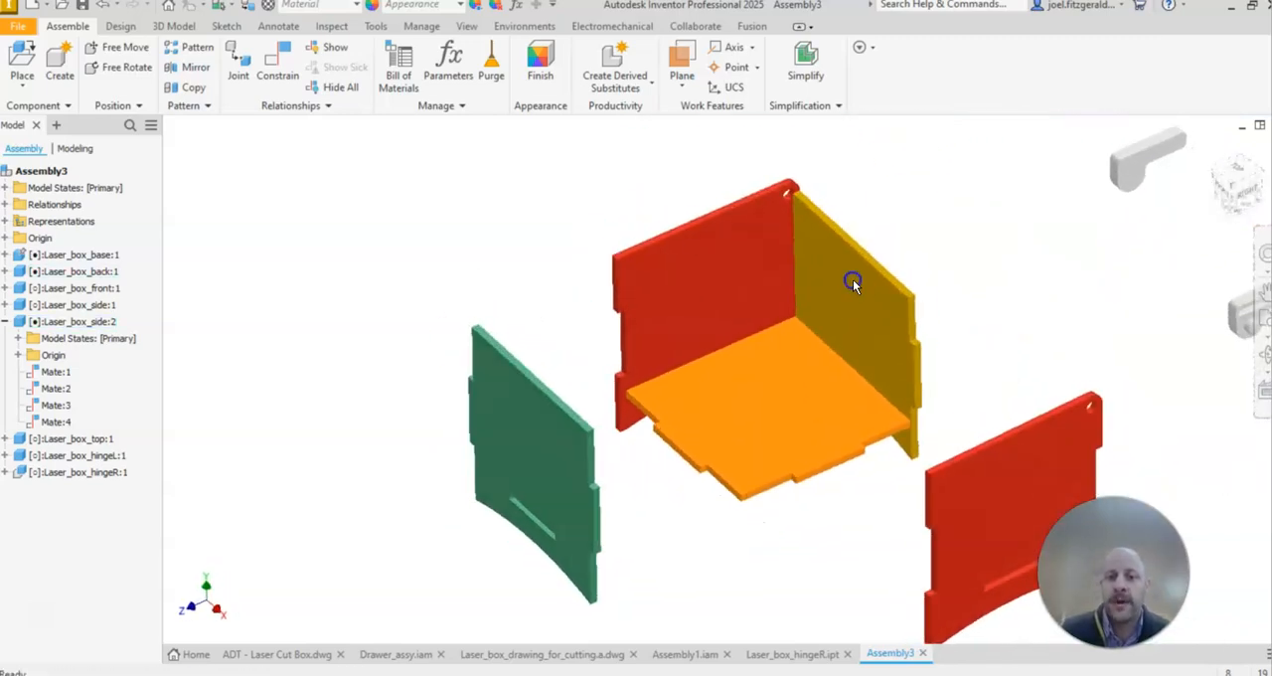
left_click_drag(847, 255, 913, 224)
left_click_drag(715, 243, 677, 206)
scroll(843, 324, "up", 3)
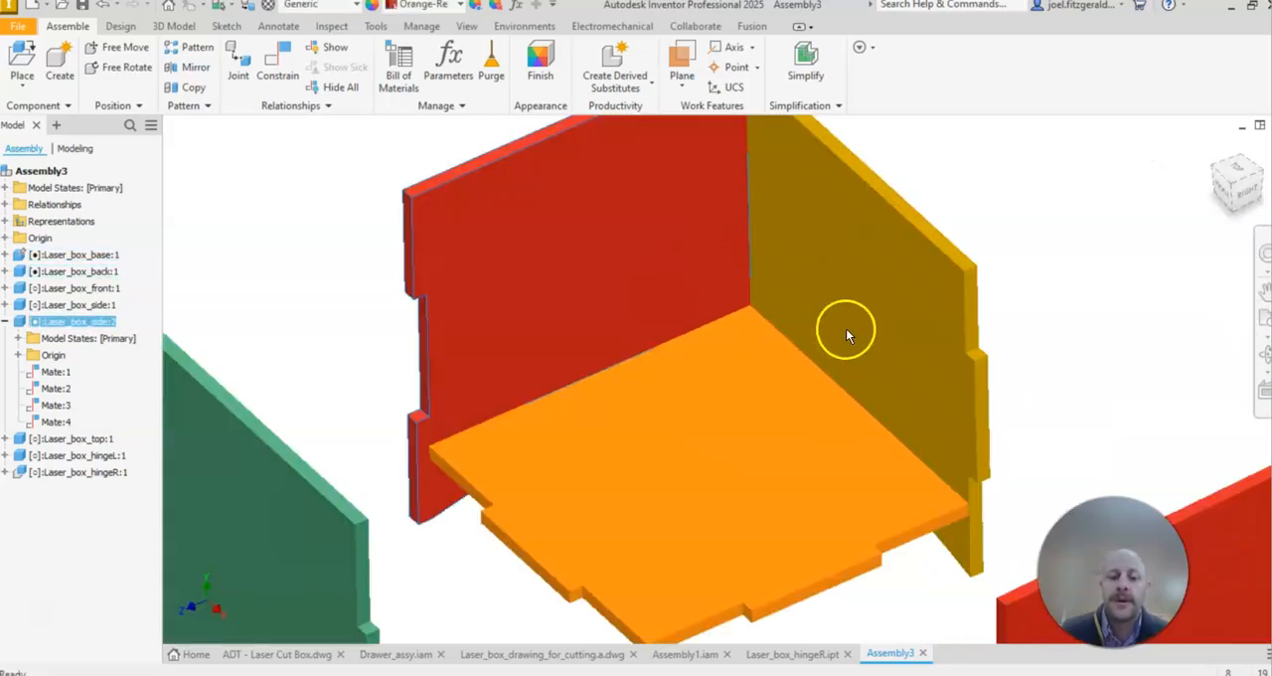
left_click(329, 261)
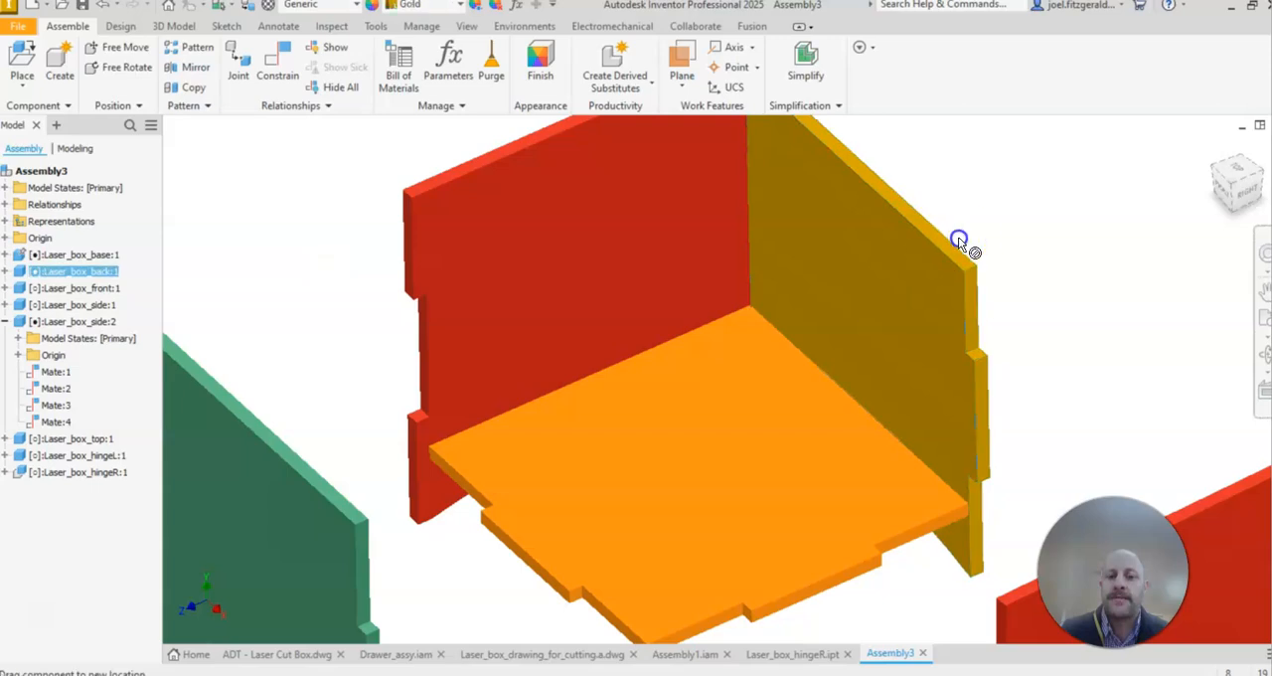
Step: Move the loose Laser_box_front:1 and Laser_box_side:1 panels in close around the base
scroll(248, 254, "down", 3)
left_click_drag(249, 477, 276, 439)
mouse_move(633, 483)
middle_mouse_down("shift")
mouse_move(630, 448)
mouse_move(658, 461)
middle_mouse_up("shift")
left_click_drag(750, 489, 634, 387)
left_click_drag(435, 477, 493, 408)
left_click_drag(803, 334, 706, 374)
middle_click_drag(780, 283, 687, 409)
Step: Move Laser_box_hingeL:1 to just above the hinge hole in the upper corner of Laser_box_side:2
left_click_drag(903, 243, 477, 266)
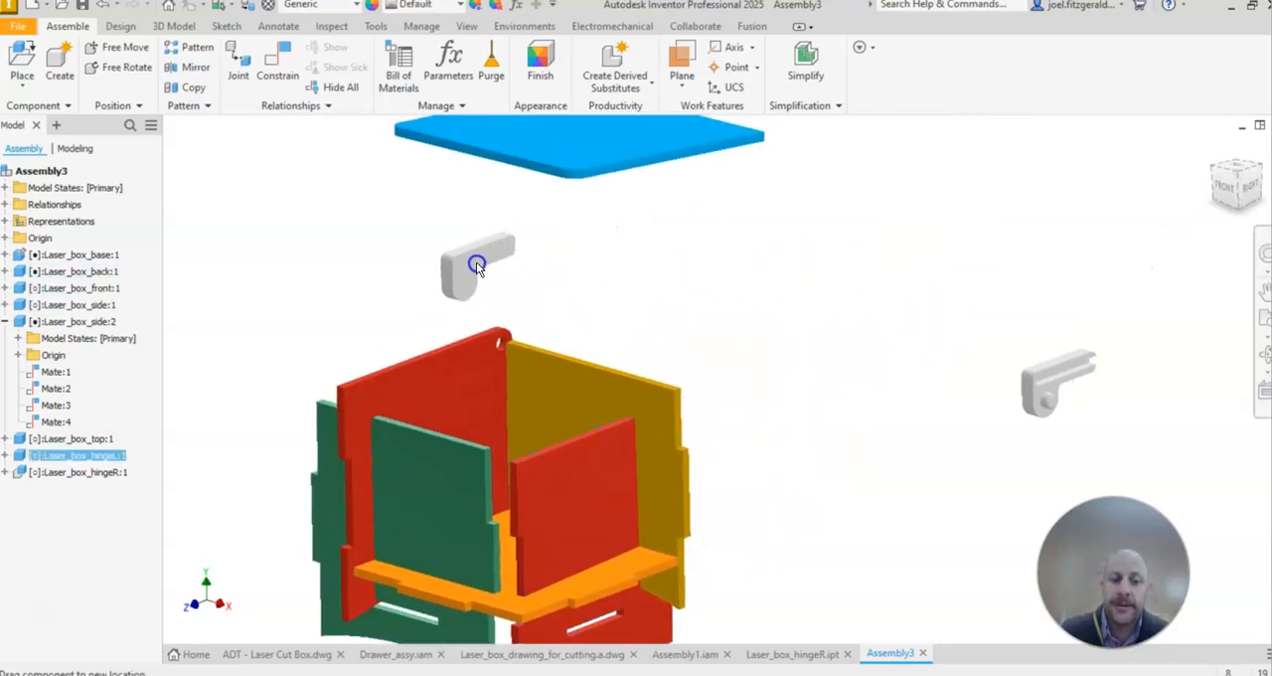
middle_click_drag(511, 257, 795, 338, "shift")
middle_click_drag(761, 427, 644, 284)
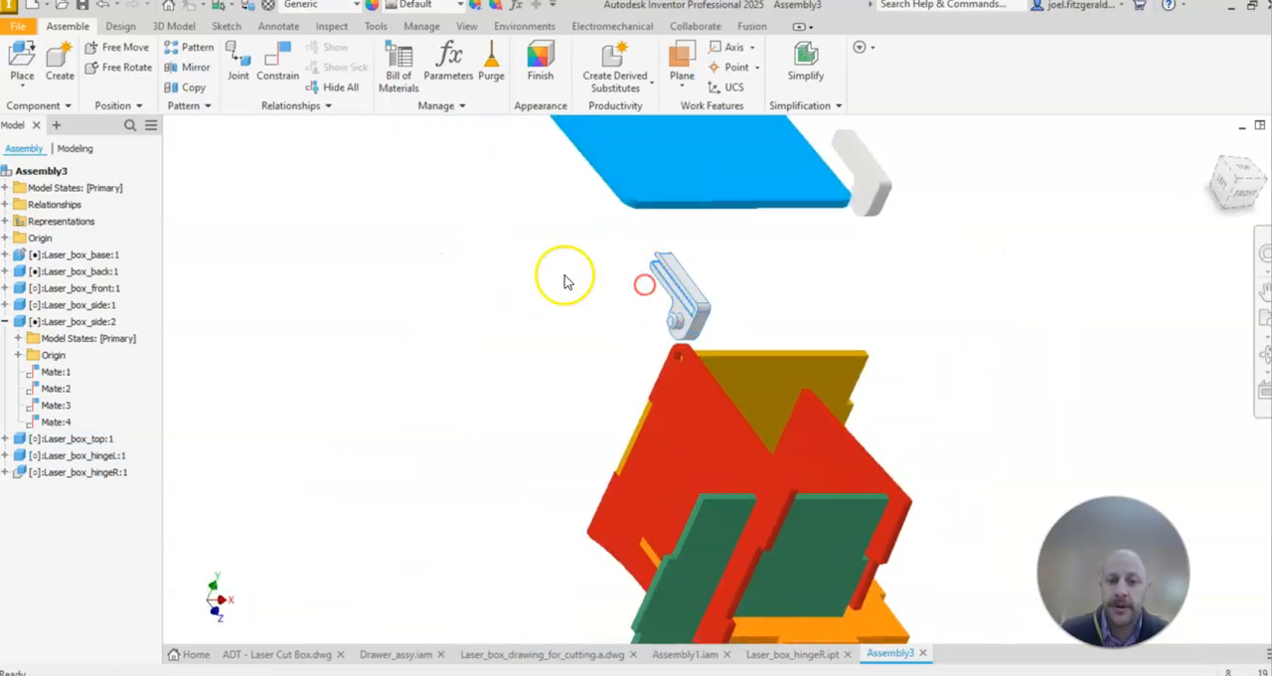
scroll(785, 343, "down", 3)
left_click(565, 251)
left_click(386, 285)
scroll(708, 279, "up", 3)
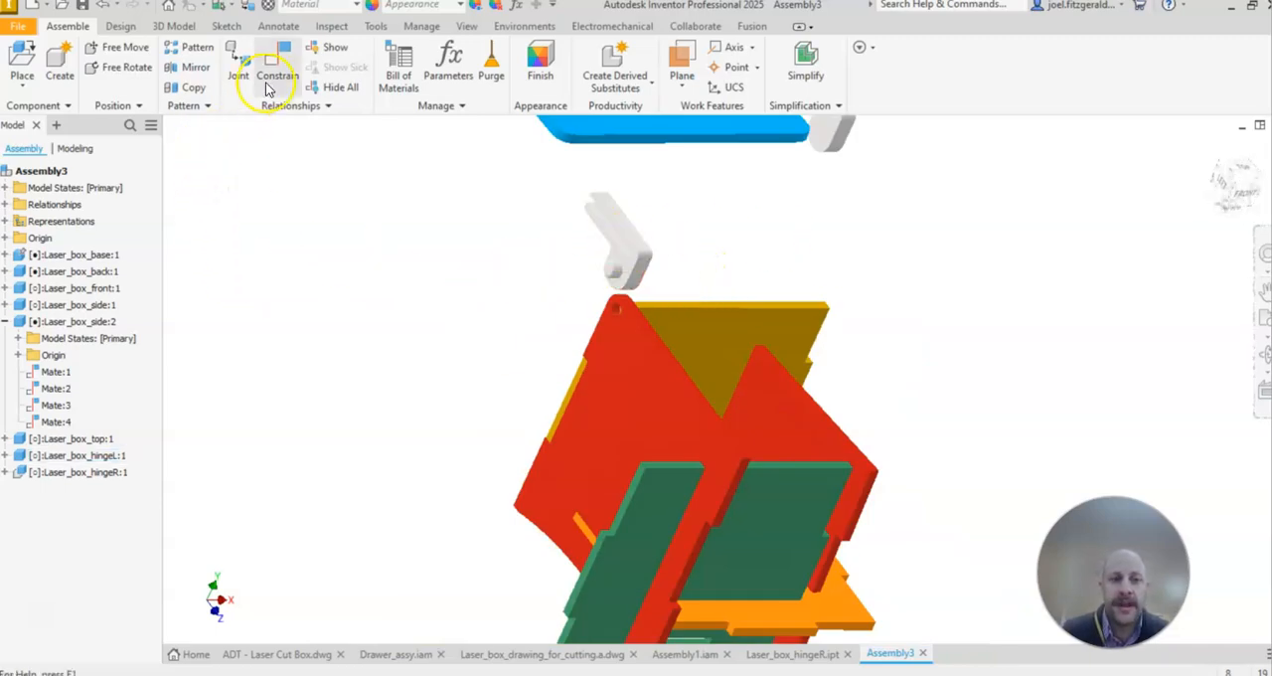
Step: Mate the pin axis of Laser_box_hingeL:1 to the hole axis of Laser_box_side:2 with the Aligned solution and a 0 mm offset
left_click(275, 79)
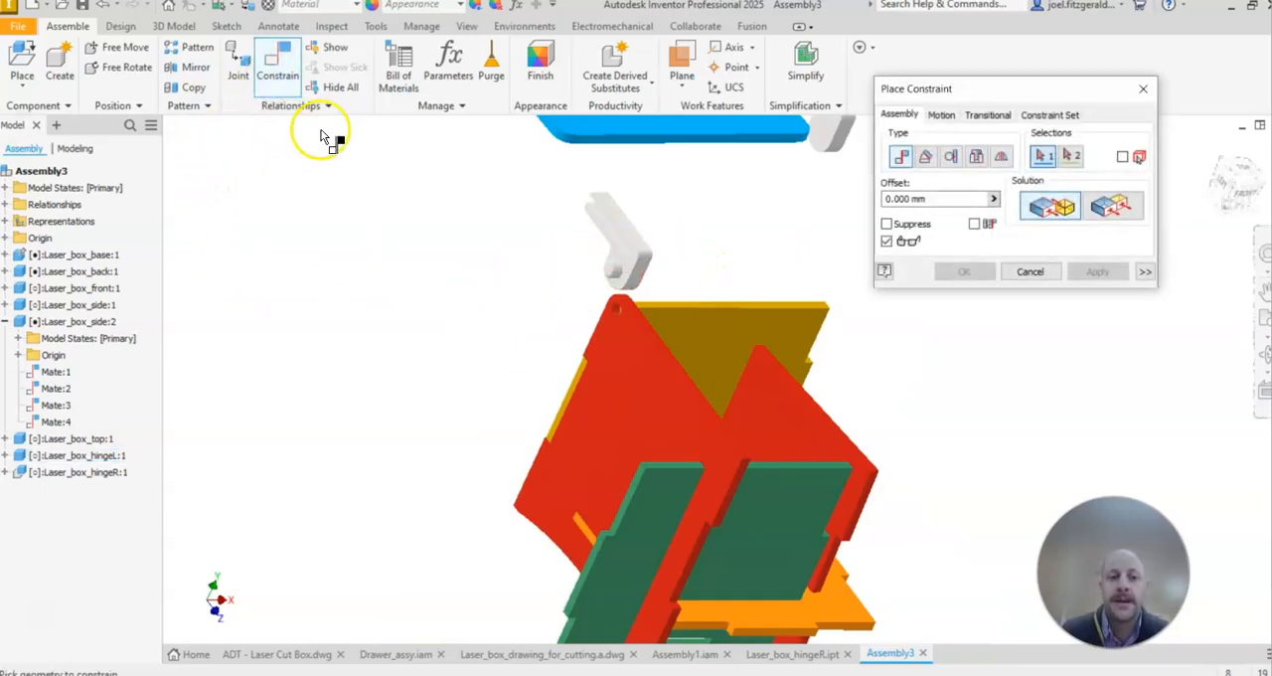
scroll(590, 321, "down", 5)
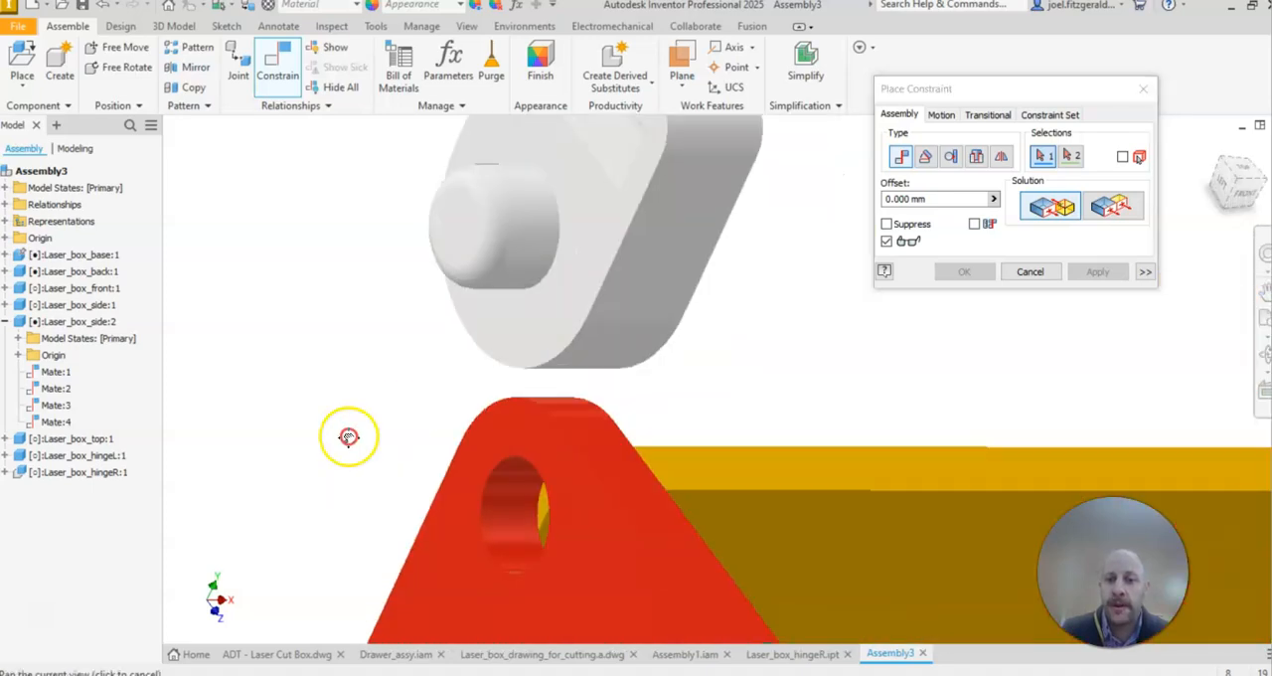
scroll(347, 434, "up", 2)
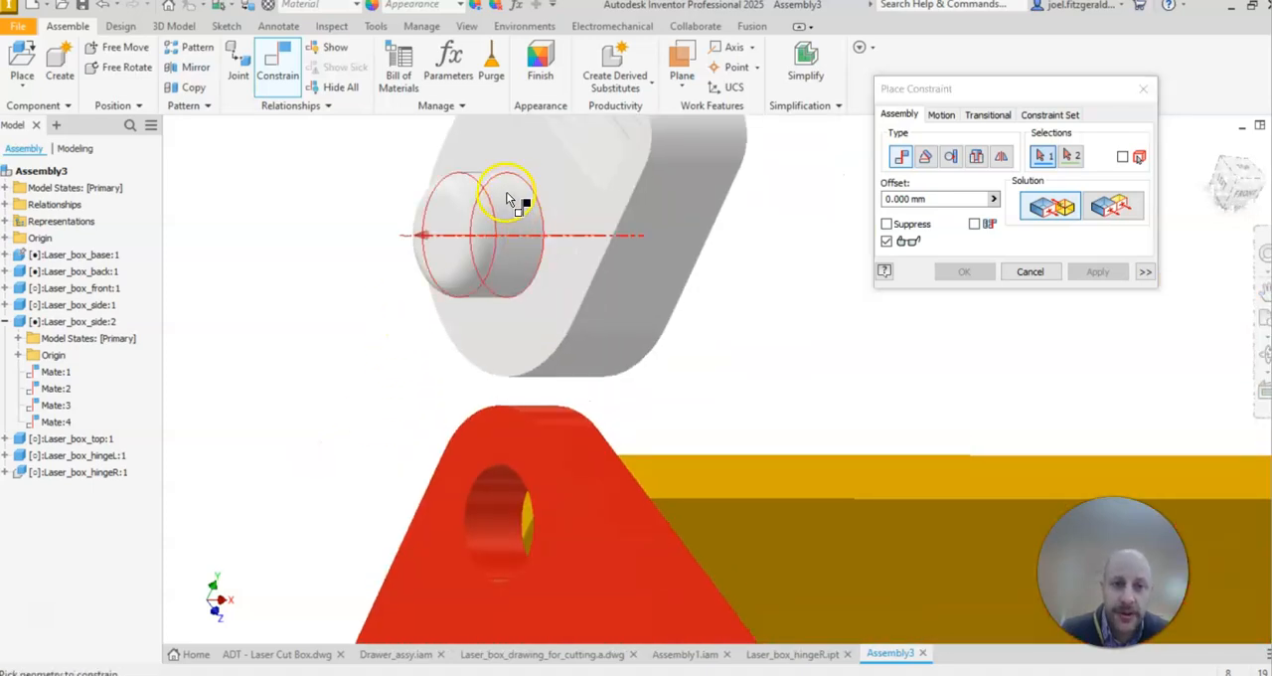
left_click(516, 220)
scroll(616, 298, "down", 3)
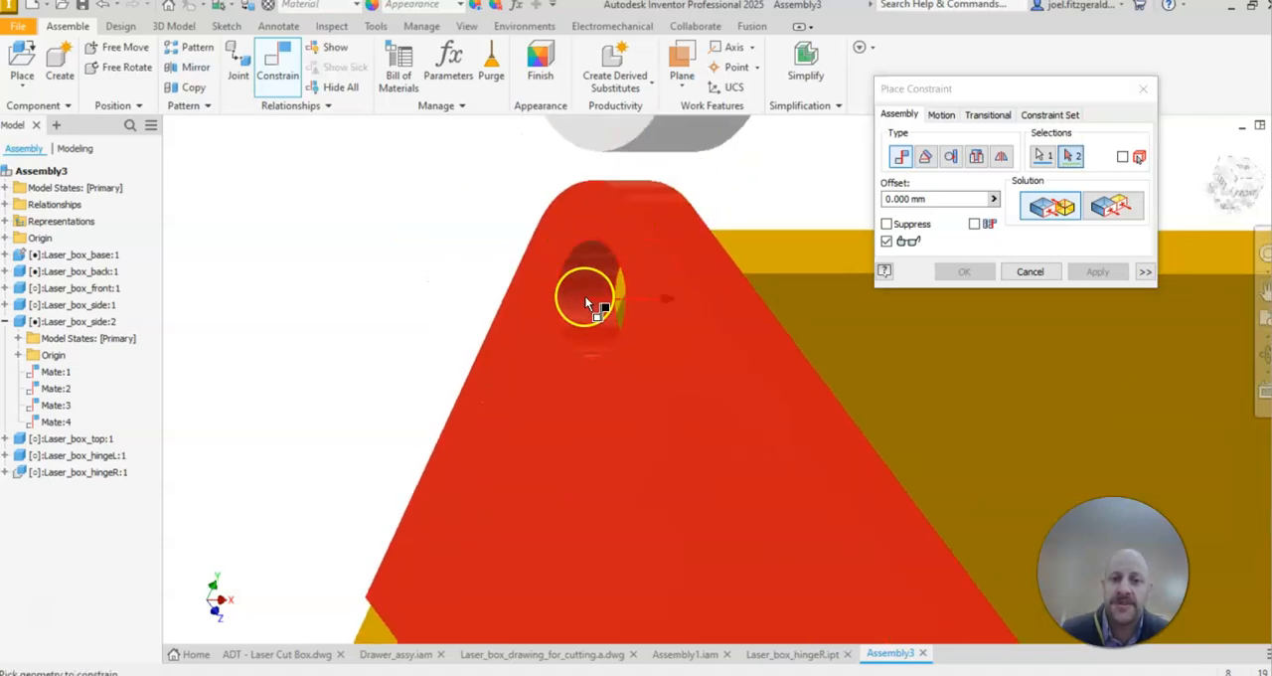
left_click(592, 270)
scroll(454, 298, "up", 5)
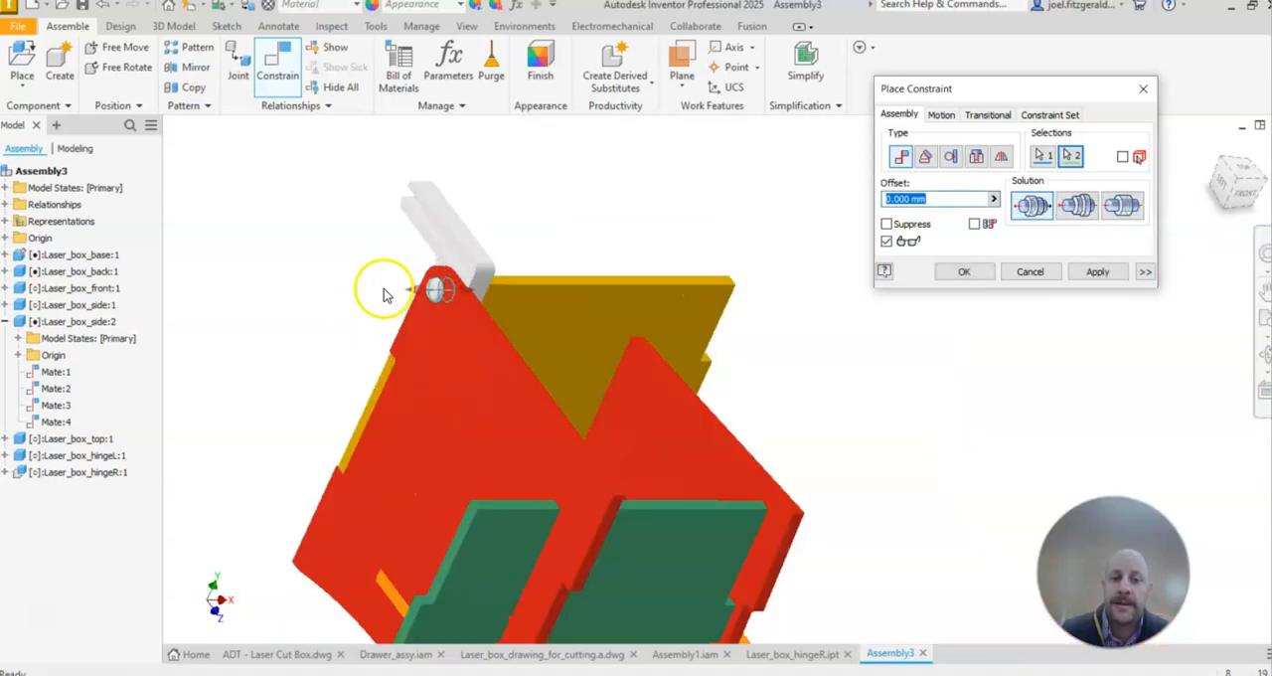
scroll(462, 227, "down", 4)
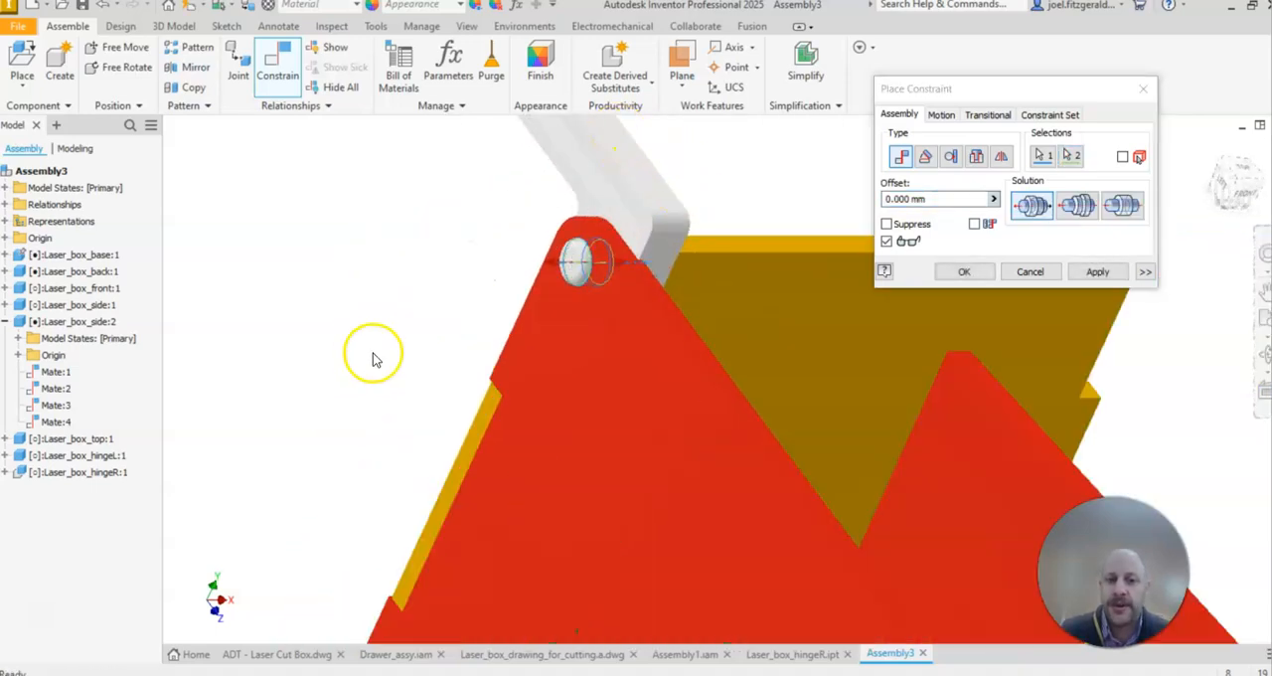
left_click(1080, 206)
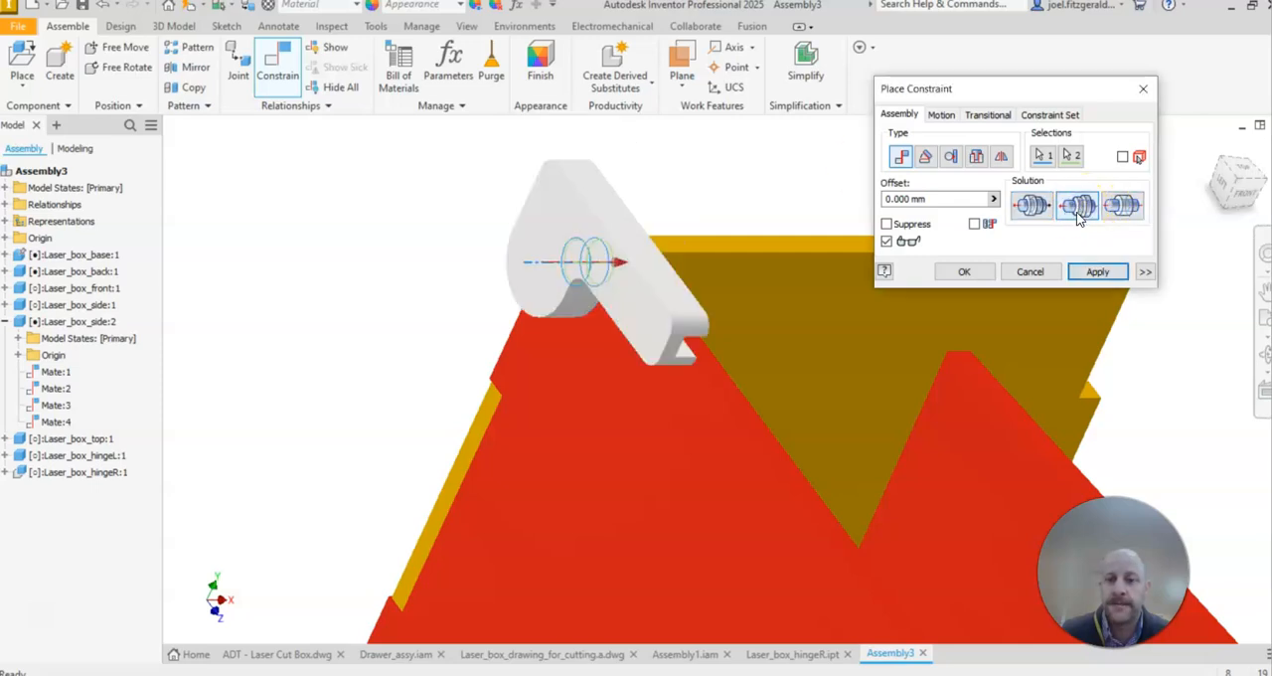
middle_click_drag(429, 367, 550, 451, "shift")
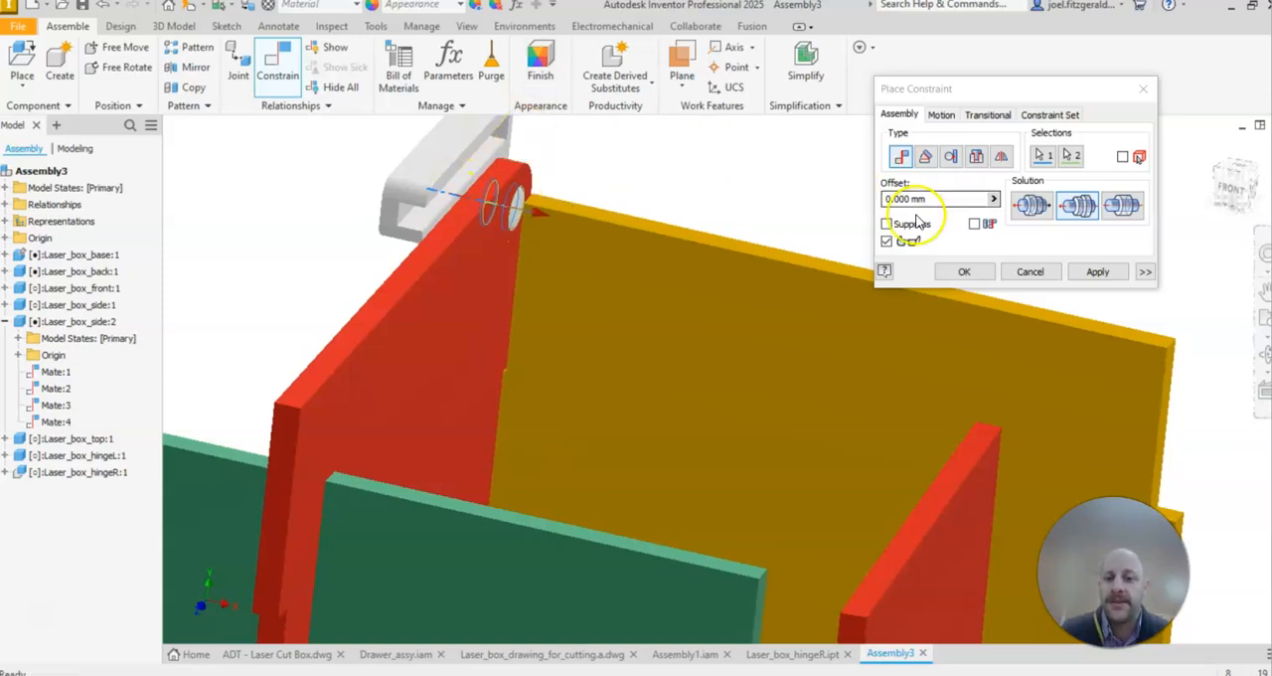
left_click(1095, 272)
Step: Mate the pin axis of Laser_box_hingeR:1 to the hole axis of Laser_box_side:1 with the Aligned solution and a 0 mm offset
scroll(440, 412, "up", 5)
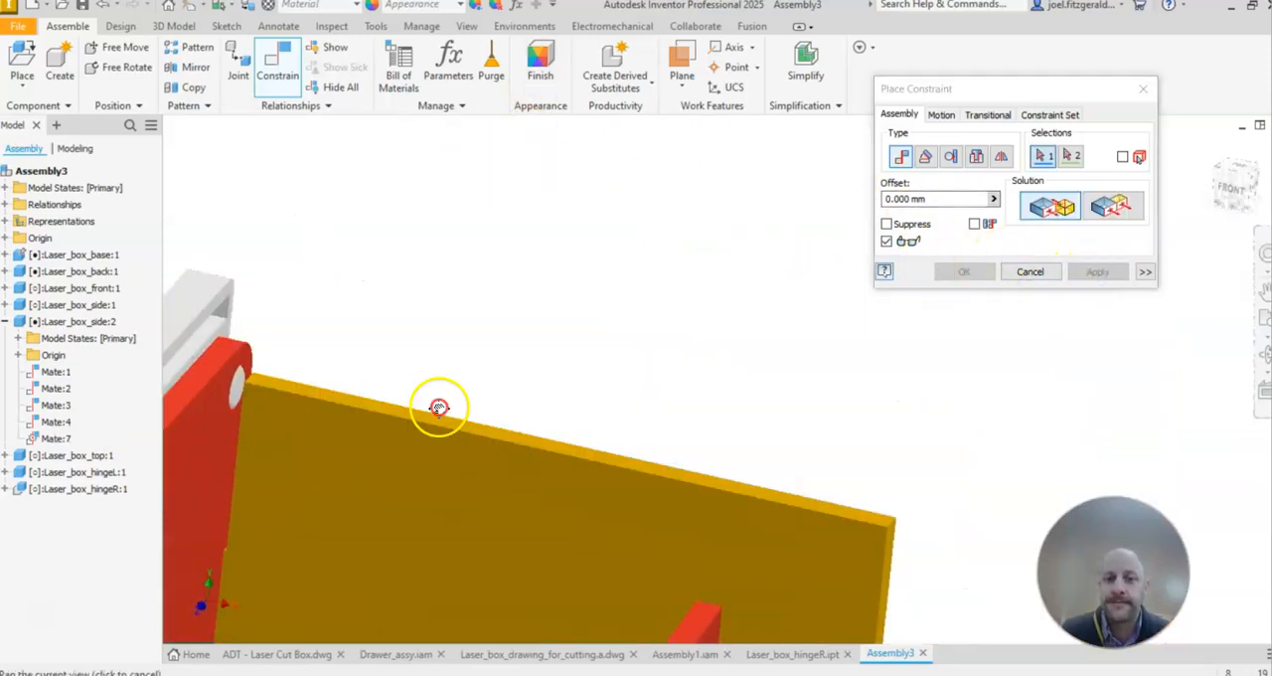
scroll(628, 305, "down", 10)
middle_click_drag(784, 431, 802, 269)
left_click(687, 273)
scroll(742, 287, "up", 1)
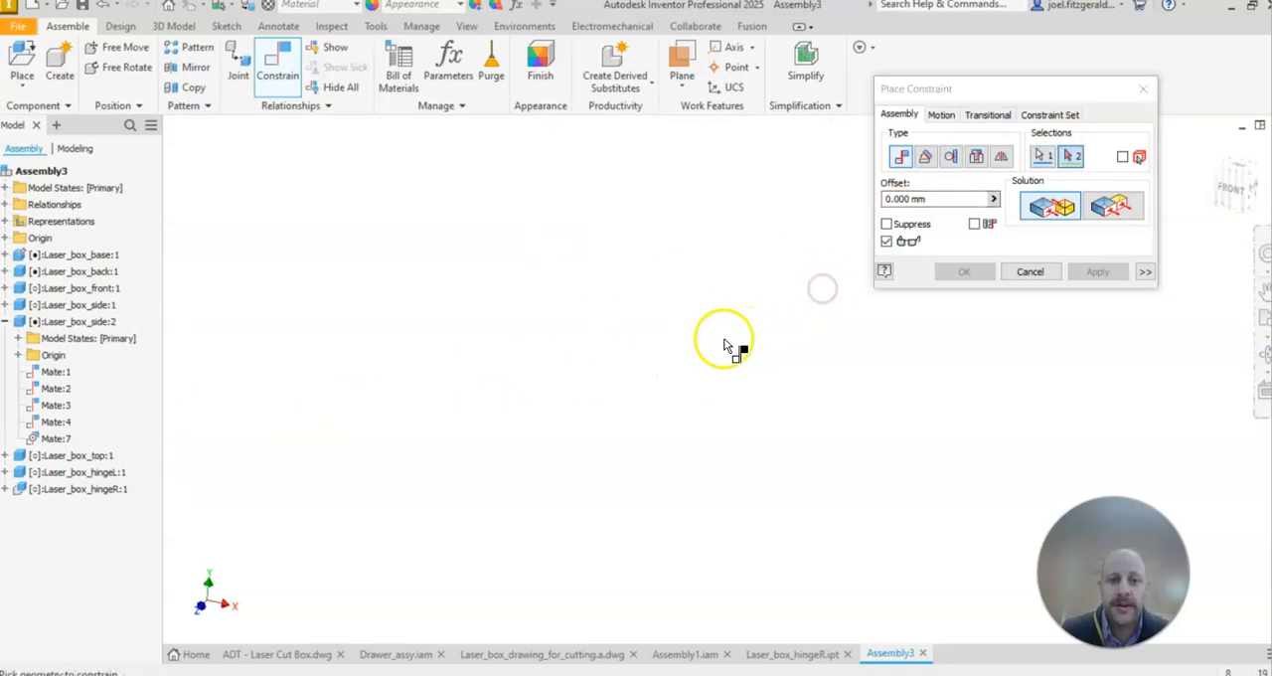
middle_click_drag(724, 345, 839, 343)
scroll(766, 278, "up", 6)
middle_click_drag(760, 282, 633, 269, "shift")
scroll(612, 315, "down", 9)
scroll(656, 308, "down", 3)
left_click(691, 313)
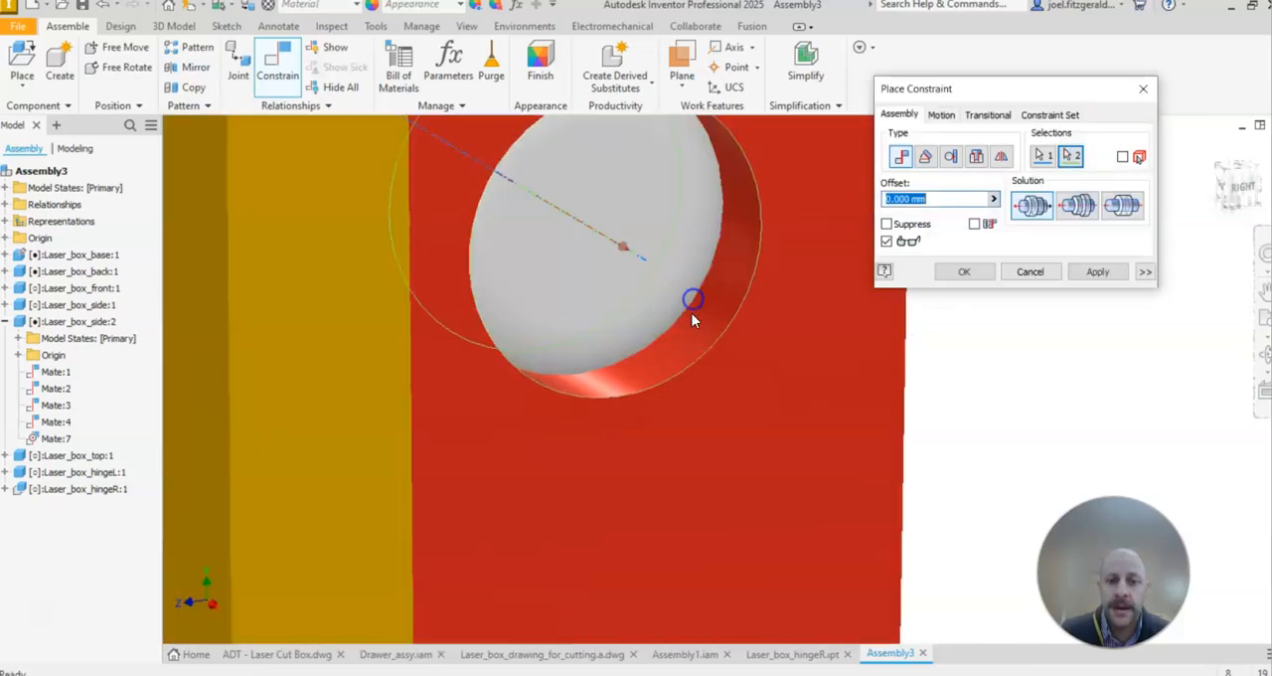
left_click(1071, 216)
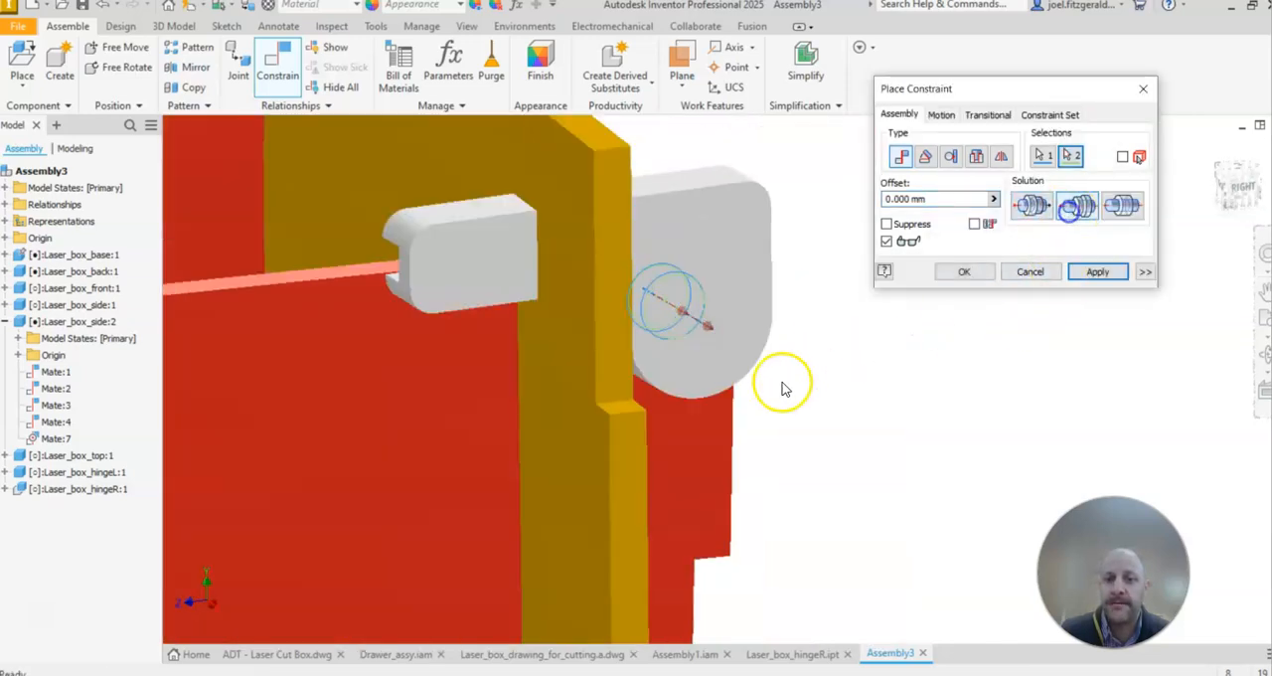
left_click(1088, 273)
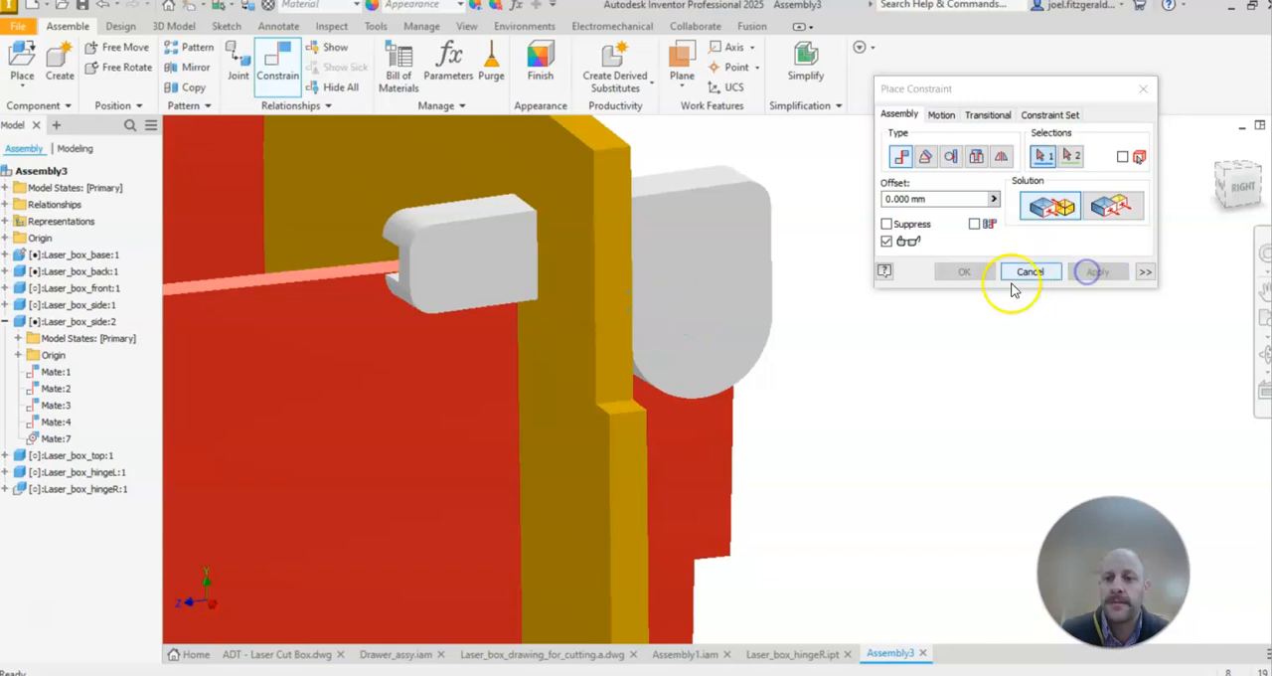
left_click(1021, 276)
Step: Check how the hinges move about their pin axes and examine the lid groove of Laser_box_hingeL:1
scroll(971, 387, "up", 5)
middle_click_drag(685, 277, 706, 335)
scroll(705, 335, "down", 3)
left_click_drag(624, 181, 603, 150)
middle_click_drag(847, 200, 873, 291)
left_click_drag(639, 256, 629, 213)
scroll(902, 308, "down", 3)
middle_click_drag(919, 339, 783, 294)
scroll(815, 318, "down", 4)
scroll(826, 321, "up", 4)
left_click(826, 321)
left_click_drag(780, 433, 756, 440)
left_click_drag(631, 200, 642, 210)
scroll(716, 245, "down", 4)
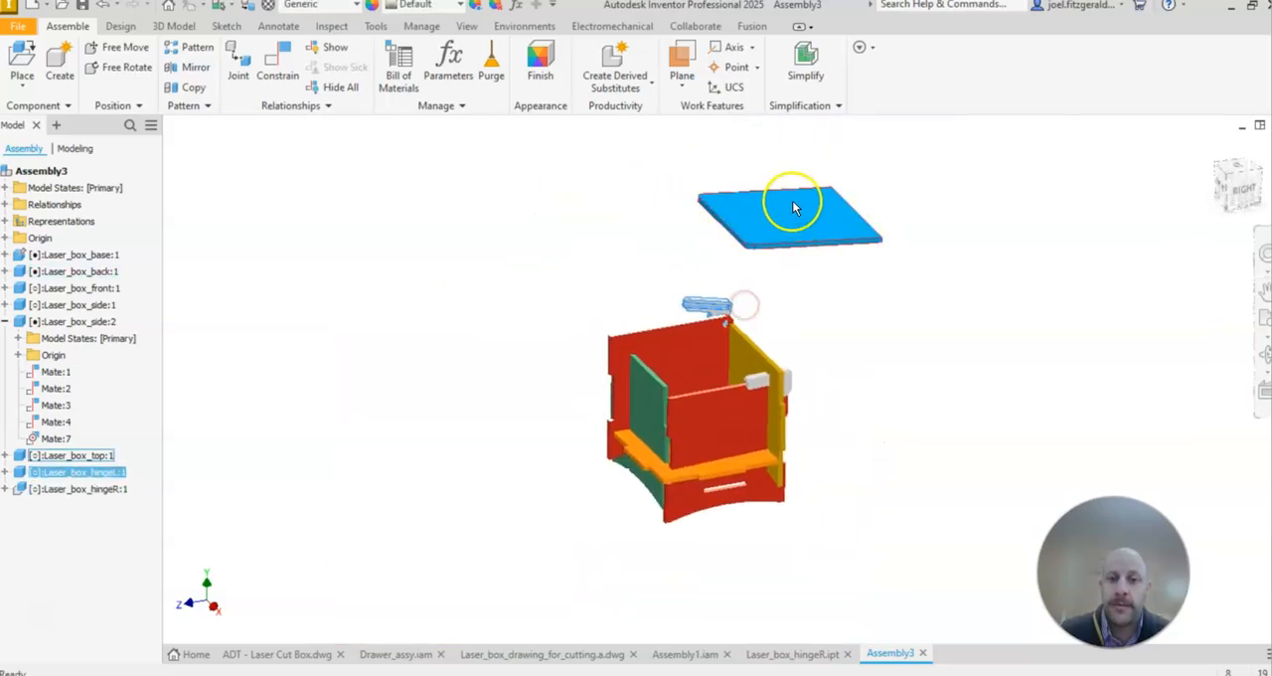
scroll(715, 341, "up", 5)
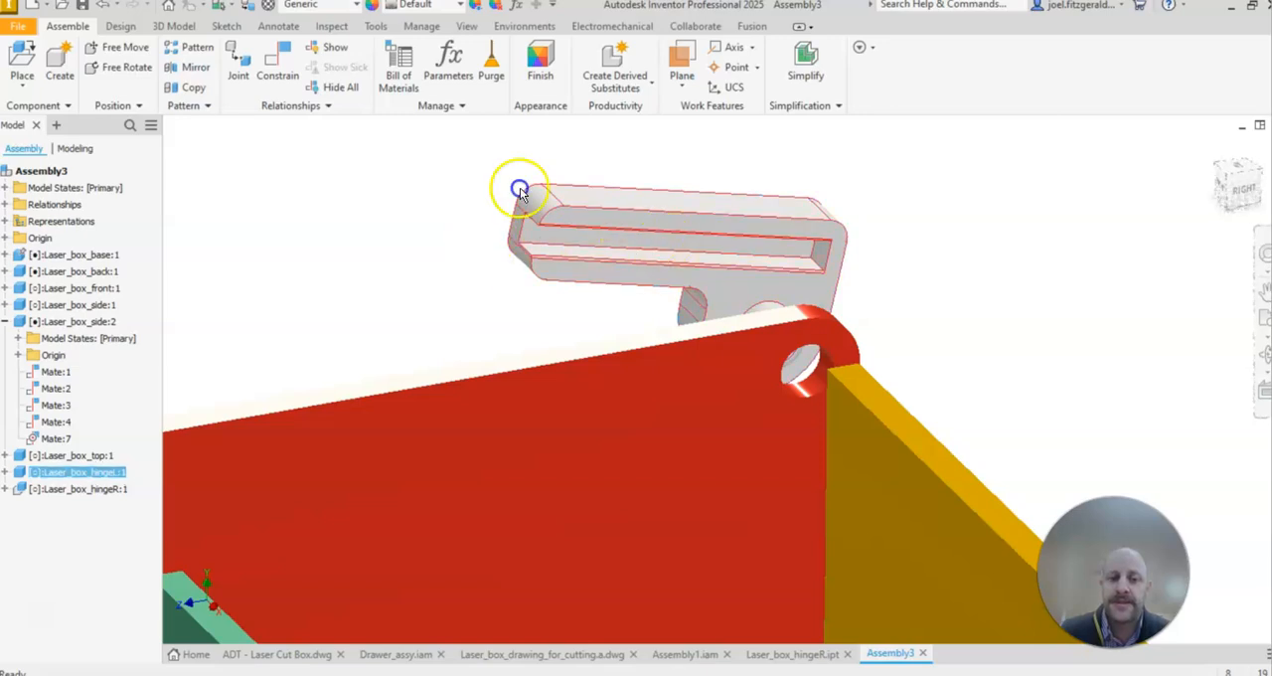
left_click_drag(519, 190, 559, 255)
Step: Switch to the finished Assembly1.iam and swing its lid to study how the hinges carry the top
left_click(685, 654)
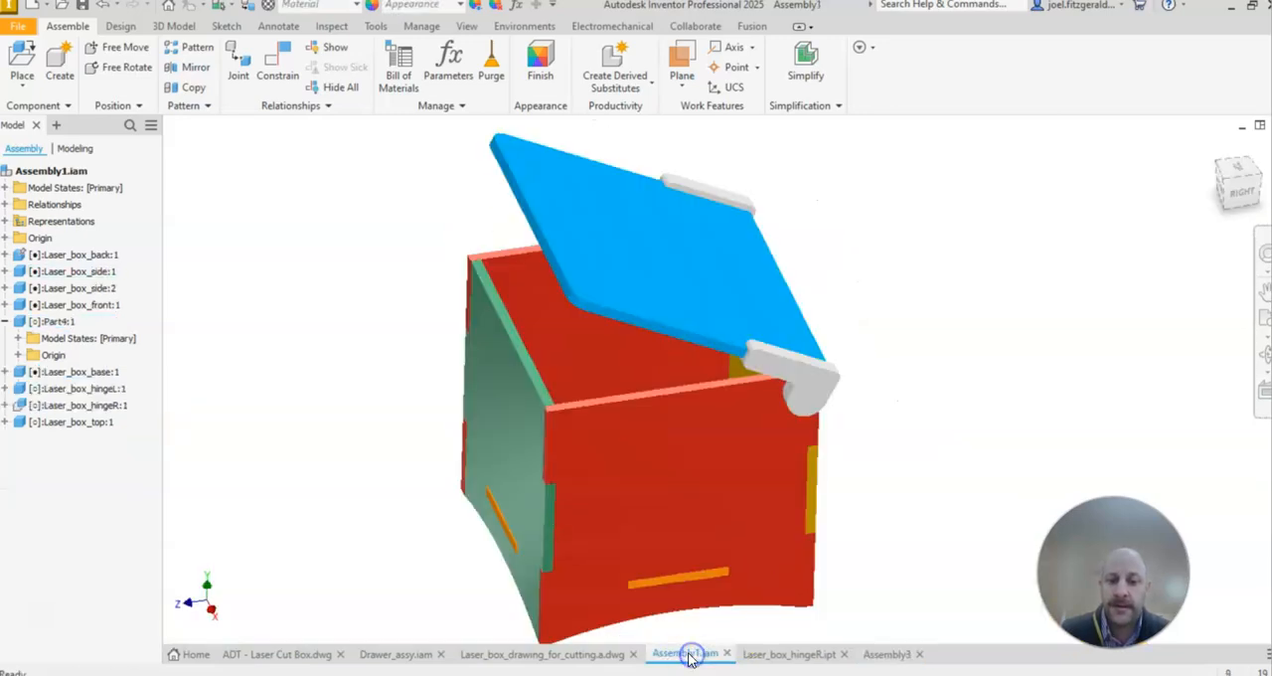
middle_click_drag(643, 415, 701, 392, "shift")
scroll(596, 249, "up", 5)
left_click_drag(706, 229, 820, 255)
scroll(561, 451, "down", 3)
middle_click_drag(562, 451, 600, 258)
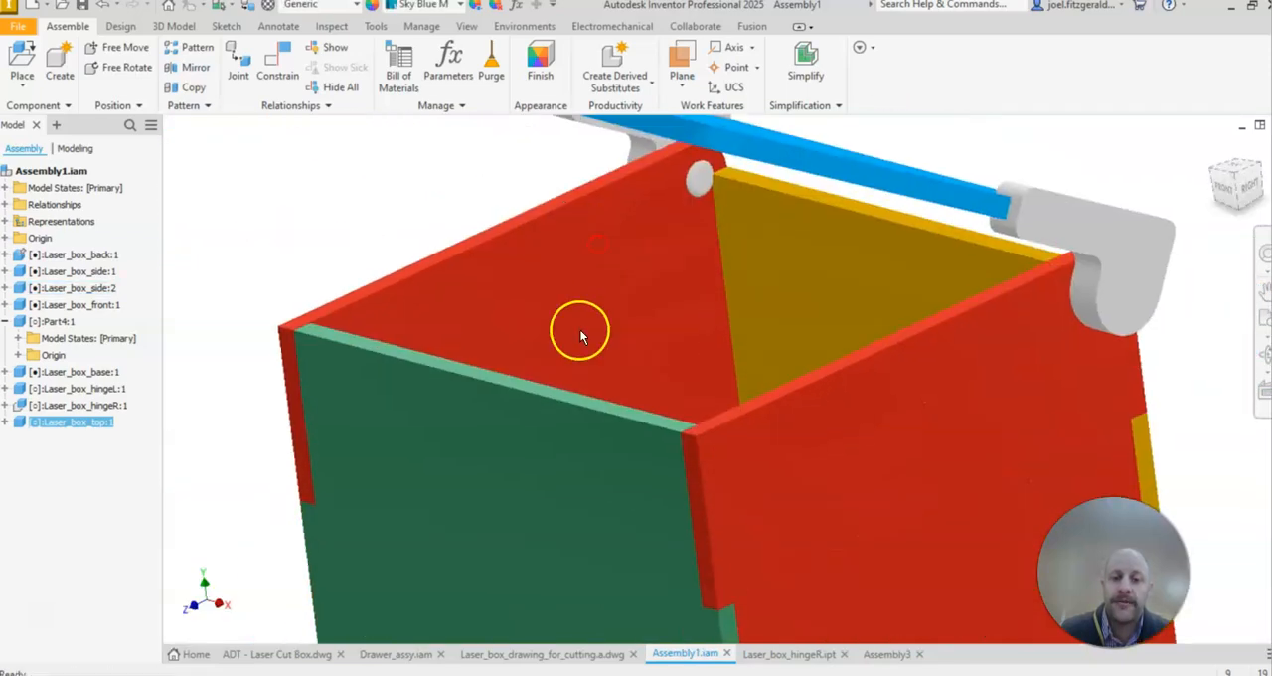
scroll(580, 330, "down", 3)
left_click_drag(590, 189, 704, 129)
middle_click_drag(489, 332, 361, 347)
mouse_move(571, 222)
left_mouse_down()
mouse_move(552, 307)
mouse_move(586, 224)
left_mouse_up()
Step: Examine the tab-and-slot joints between the front, side and back panels of the finished box from outside
middle_click_drag(769, 466, 786, 391, "shift")
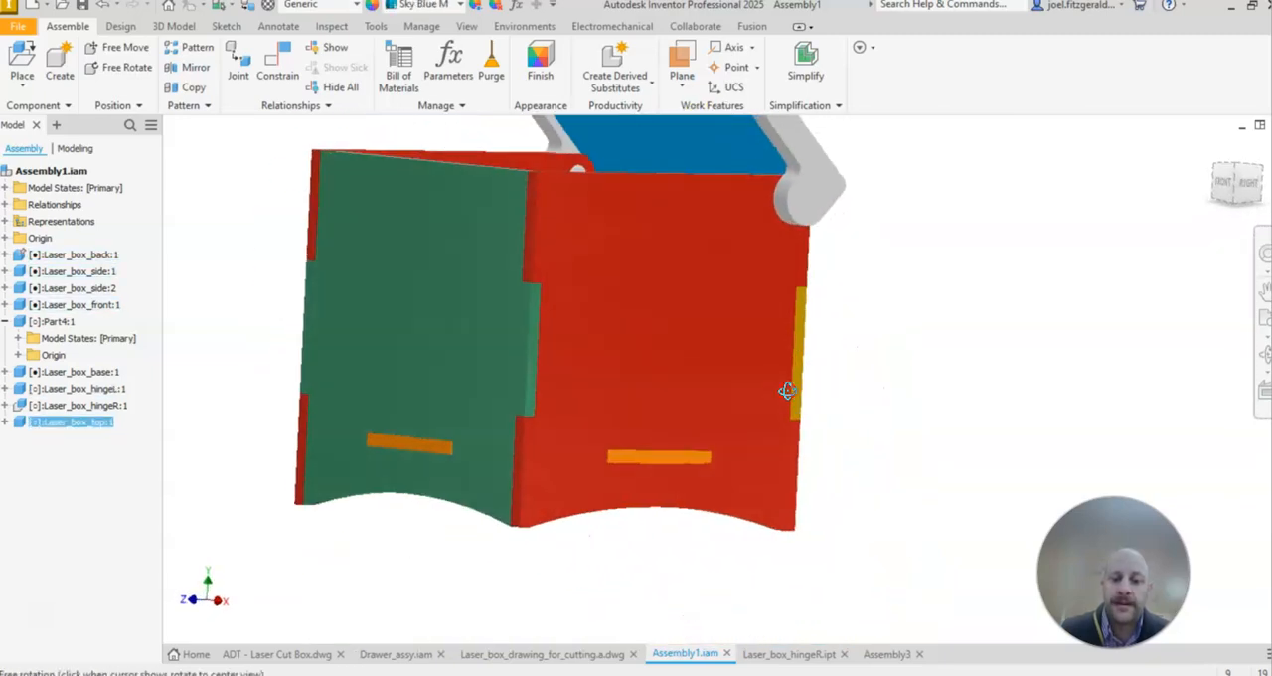
scroll(488, 282, "up", 3)
middle_click_drag(676, 413, 787, 282)
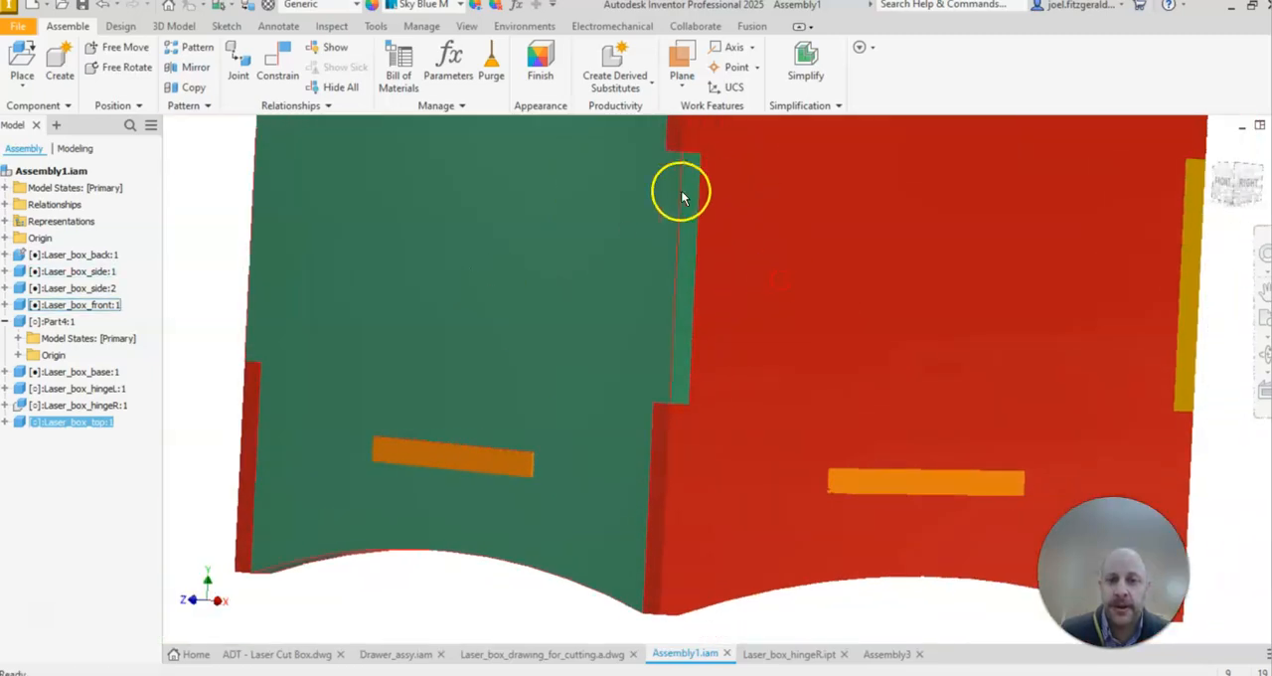
middle_click_drag(662, 329, 709, 332, "shift")
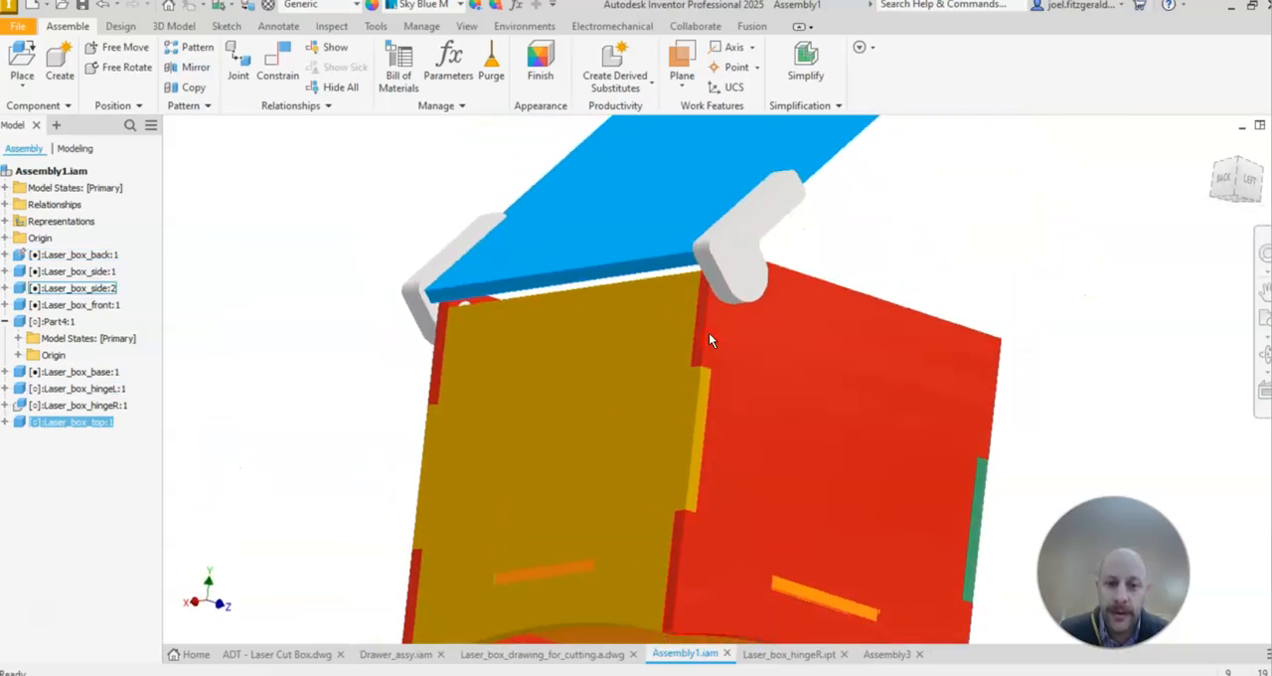
left_click_drag(743, 205, 714, 247)
middle_click_drag(646, 304, 474, 251, "shift")
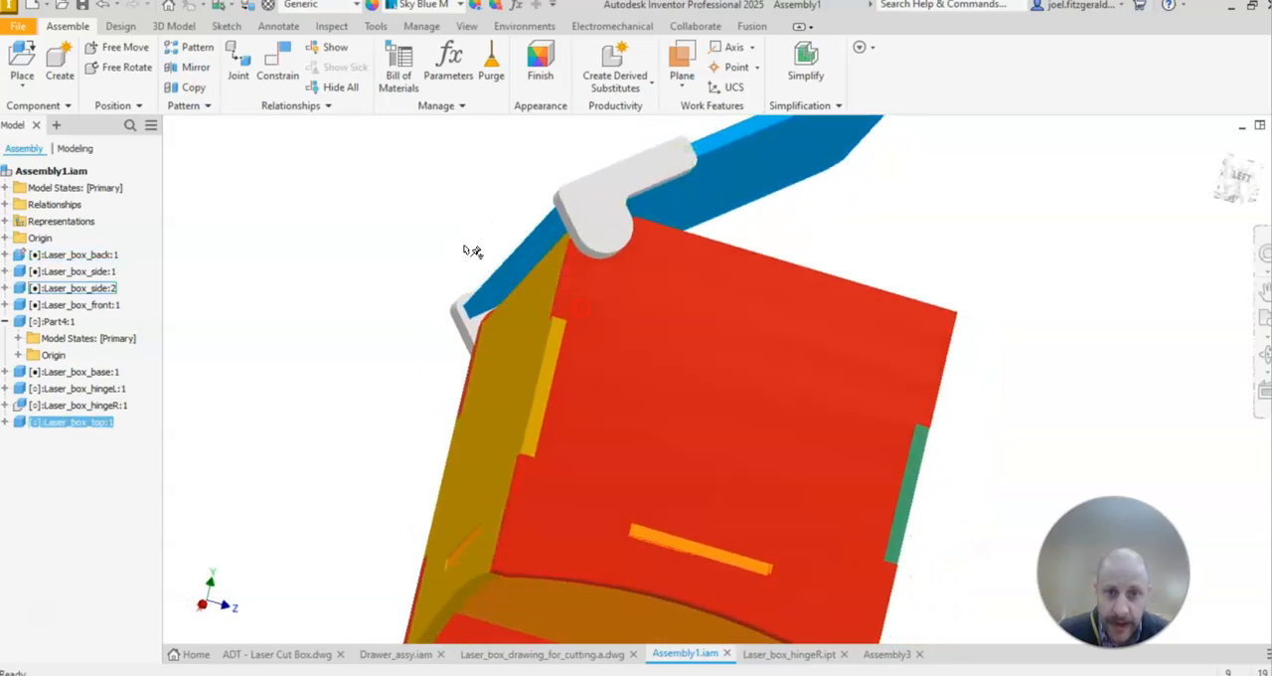
Step: Examine up close how the hinge sits against the side panel and lid, including from below the box
scroll(517, 238, "up", 3)
scroll(823, 142, "up", 3)
left_click_drag(823, 146, 646, 189)
middle_click_drag(520, 204, 856, 233)
scroll(980, 298, "up", 3)
scroll(980, 298, "down", 3)
scroll(979, 298, "up", 3)
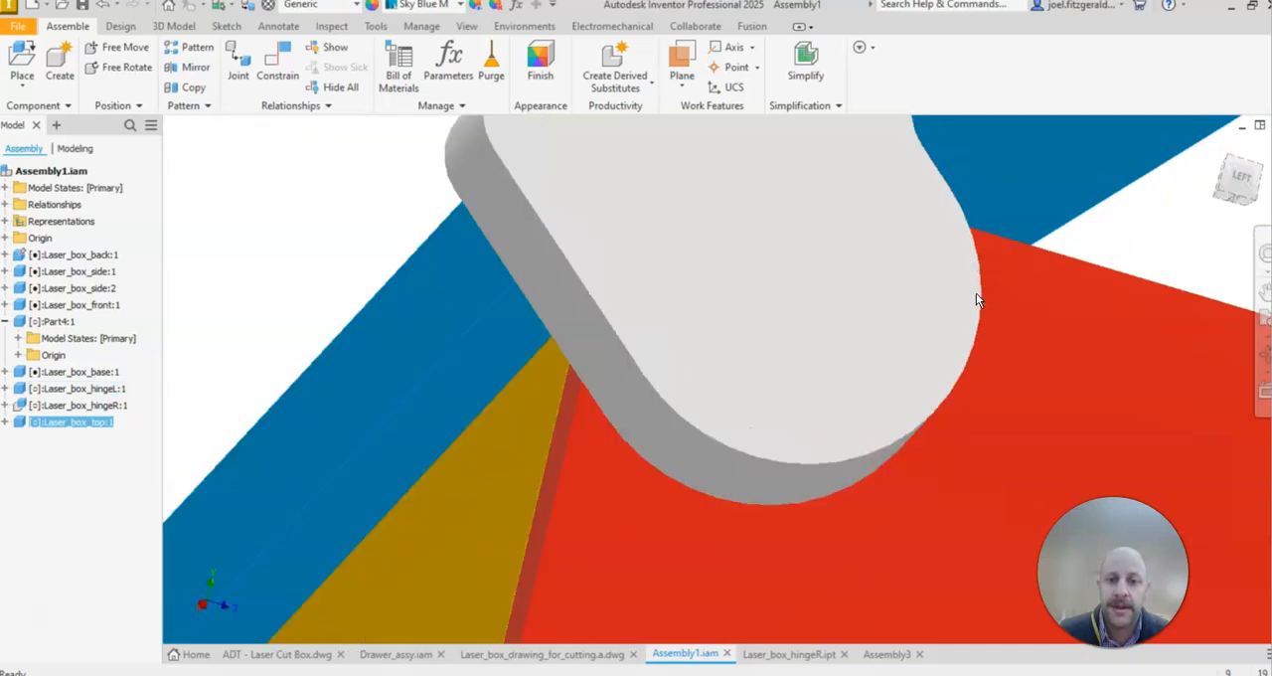
scroll(979, 298, "down", 5)
left_click_drag(1008, 239, 1022, 314)
left_click(511, 365)
scroll(535, 368, "down", 7)
scroll(620, 349, "up", 1)
middle_click_drag(621, 349, 620, 252)
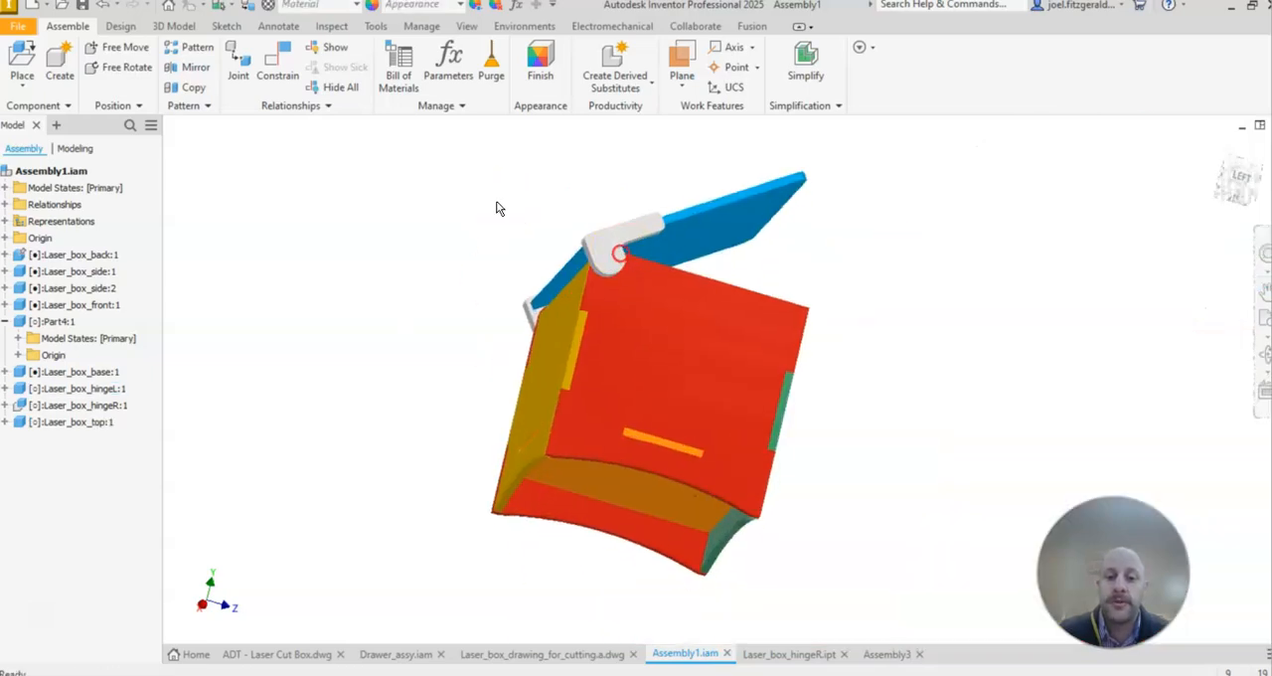
Step: Open the Laser_box_back:1 part from the finished box and examine its side tabs and slot
middle_click_drag(844, 310, 566, 334, "shift")
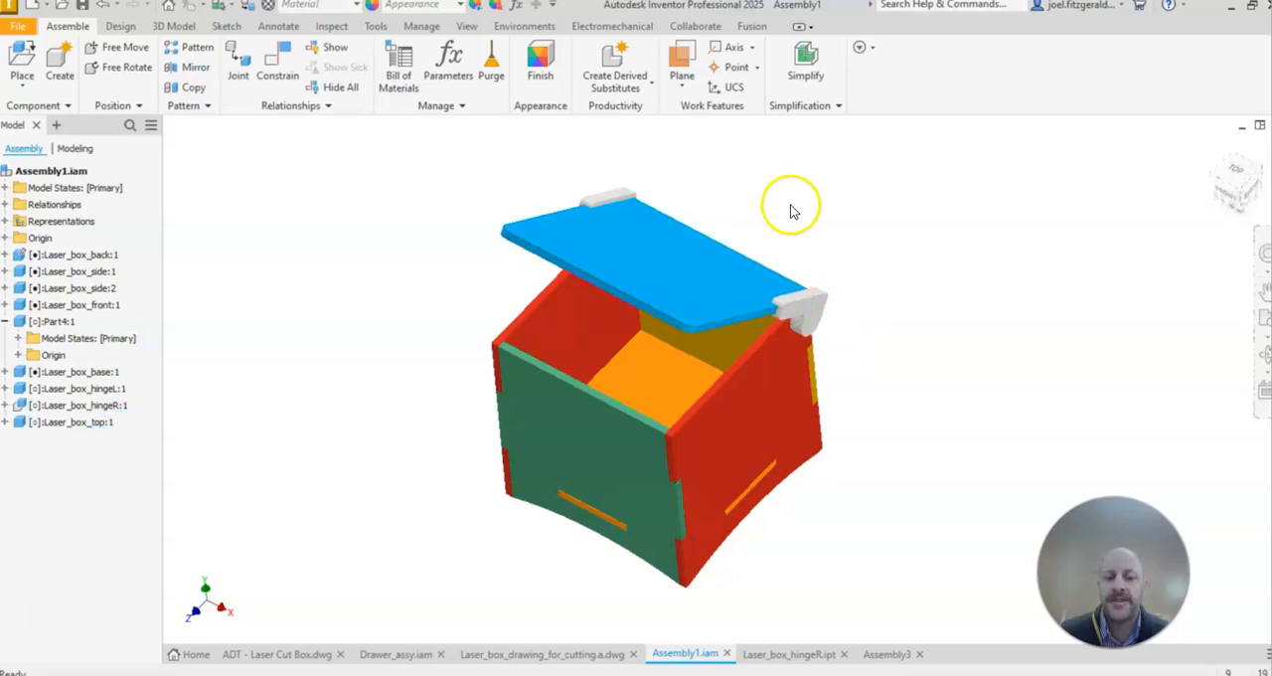
scroll(607, 406, "up", 3)
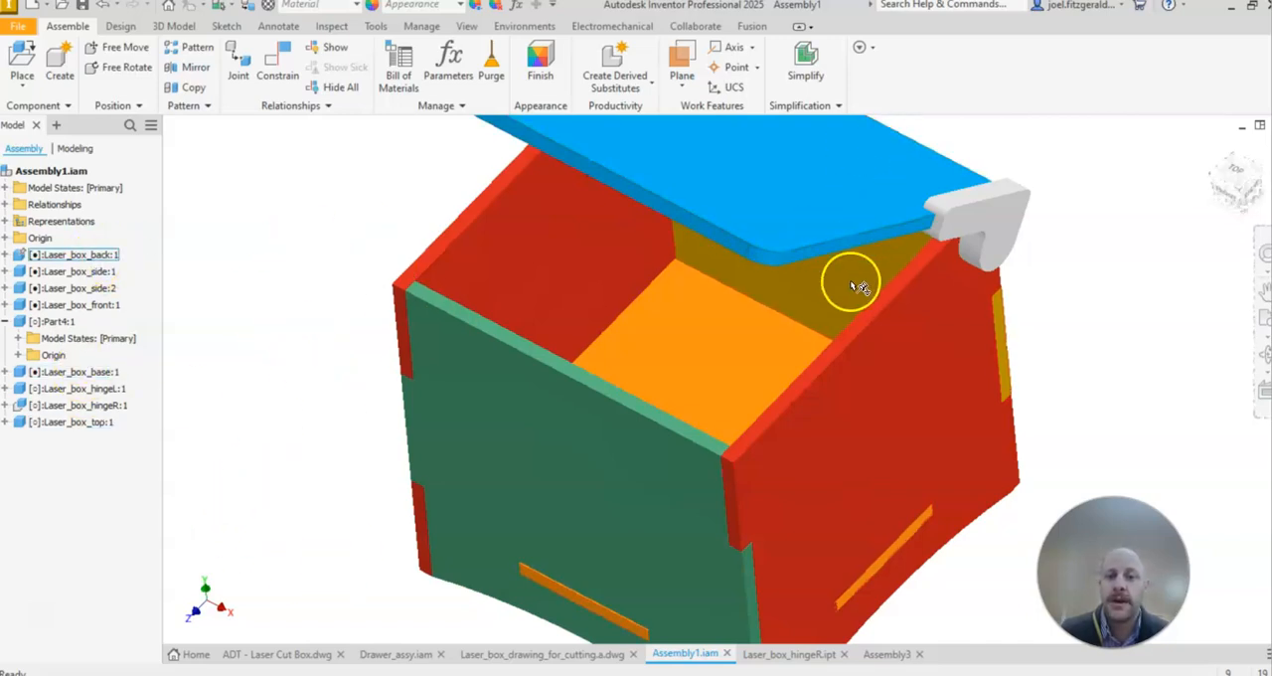
right_click(103, 257)
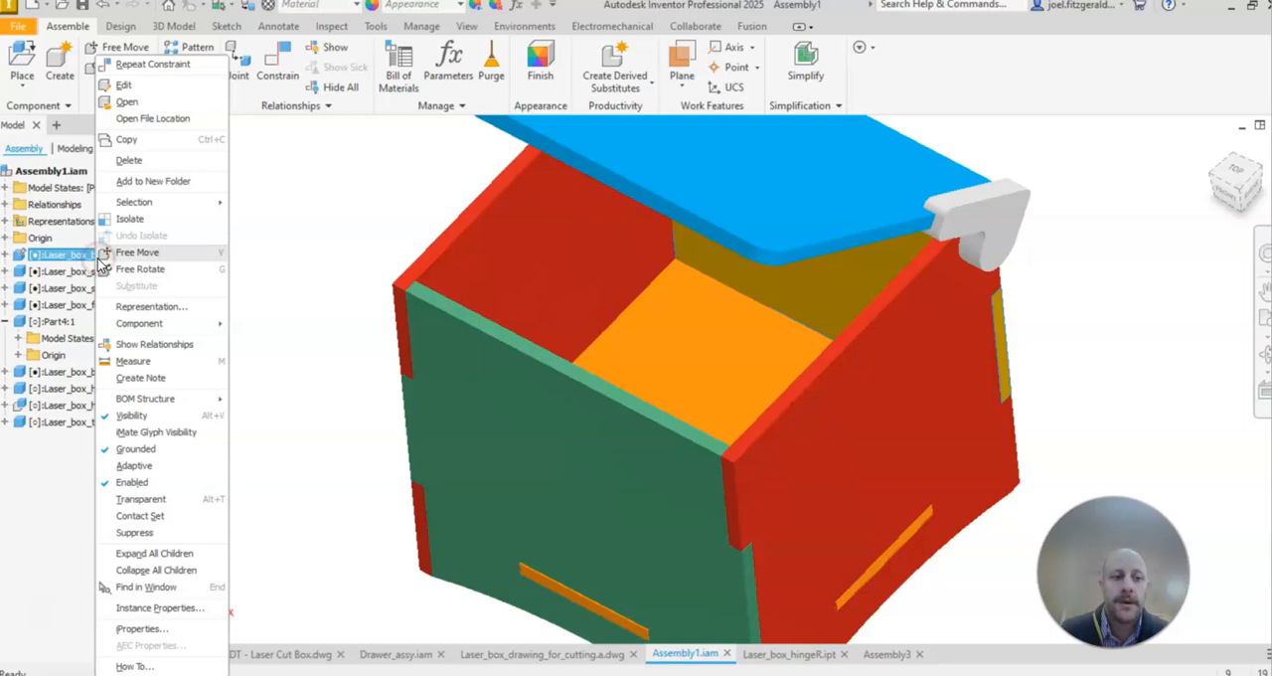
left_click(138, 105)
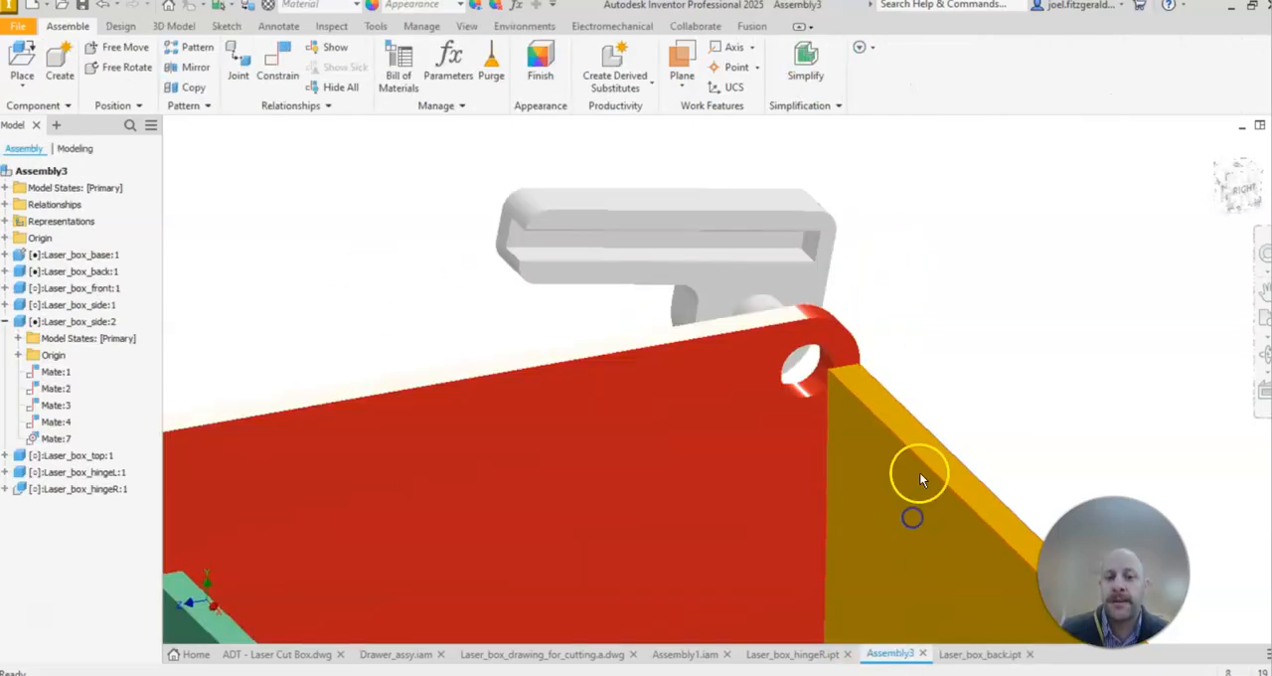
scroll(638, 432, "down", 3)
middle_click_drag(638, 432, 701, 285)
Step: Return to Assembly3 and review how its back panel, hinges and lid are positioned around the base
left_click(702, 285)
scroll(725, 437, "down", 3)
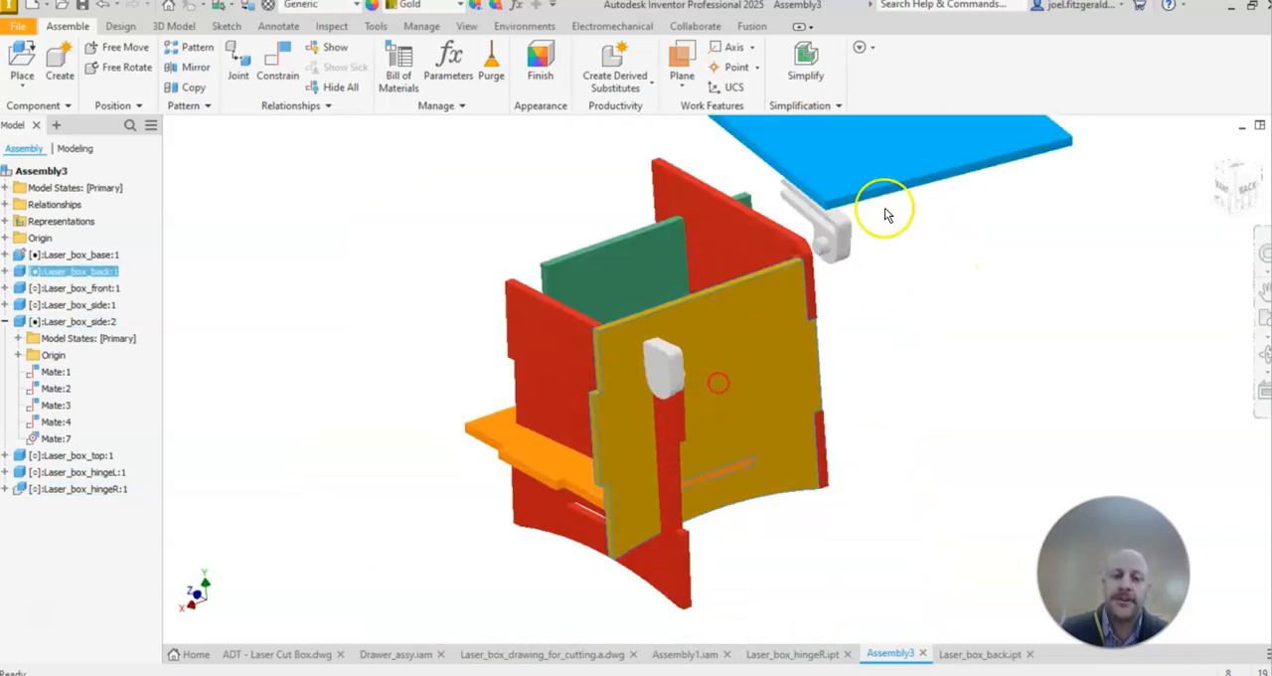
middle_click_drag(430, 388, 543, 321, "shift")
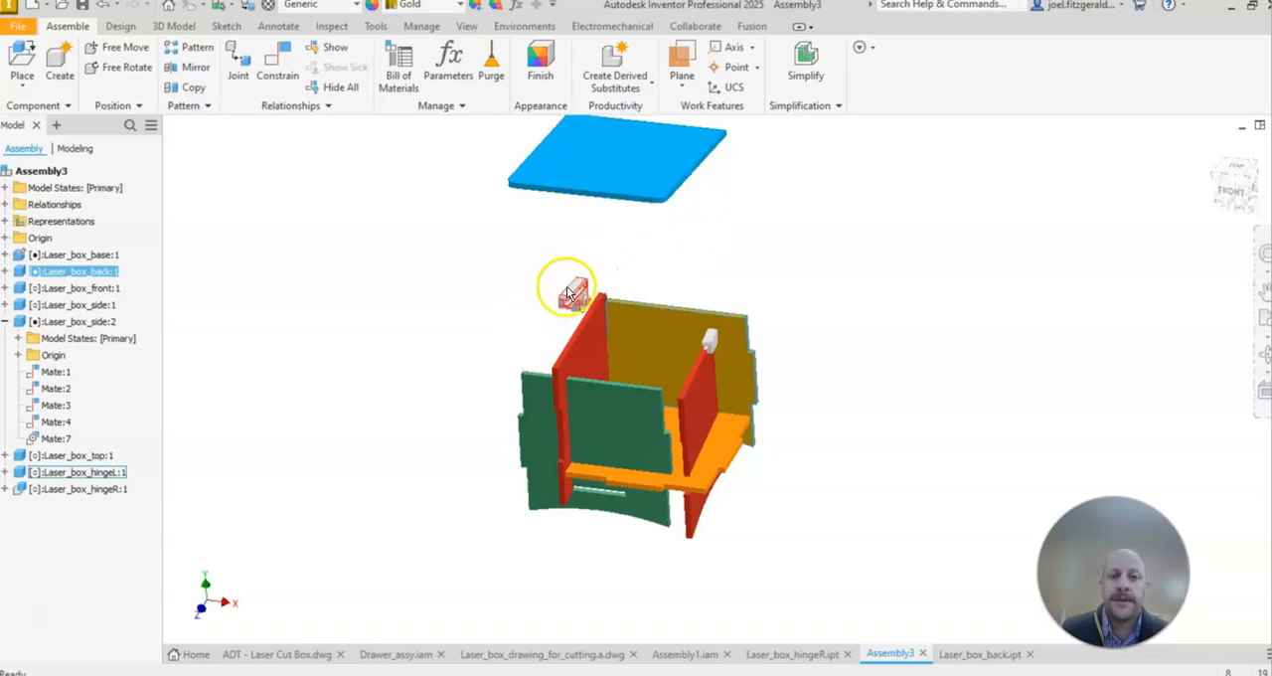